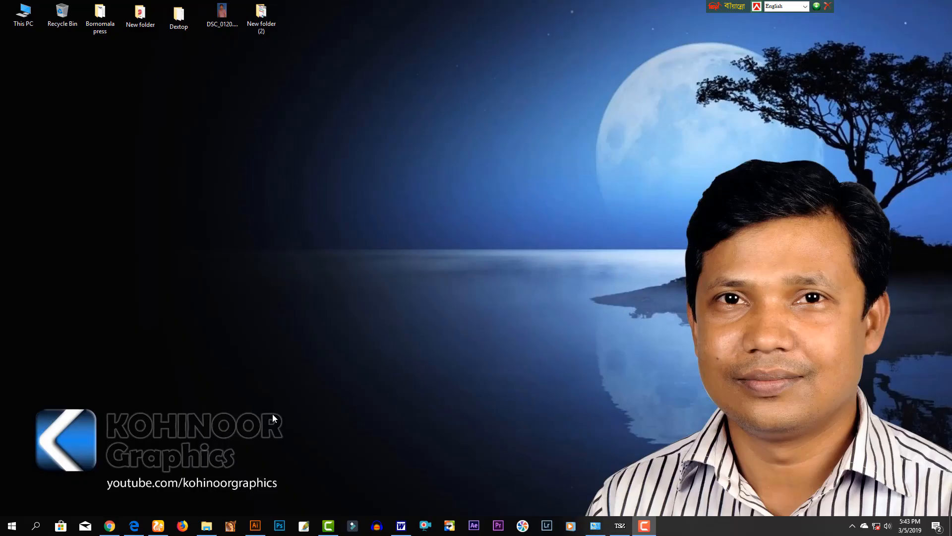
- Switch to Illustrator and examine the Bengali business card text and the empty area between it and the artboard
left_click(255, 525)
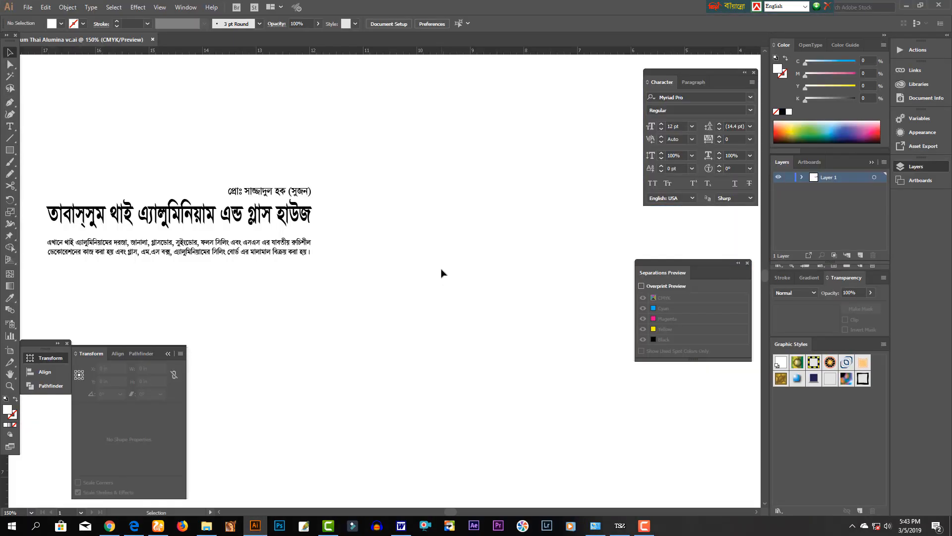
mouse_move(346, 280)
left_mouse_down()
mouse_move(373, 299)
mouse_move(419, 269)
left_mouse_up()
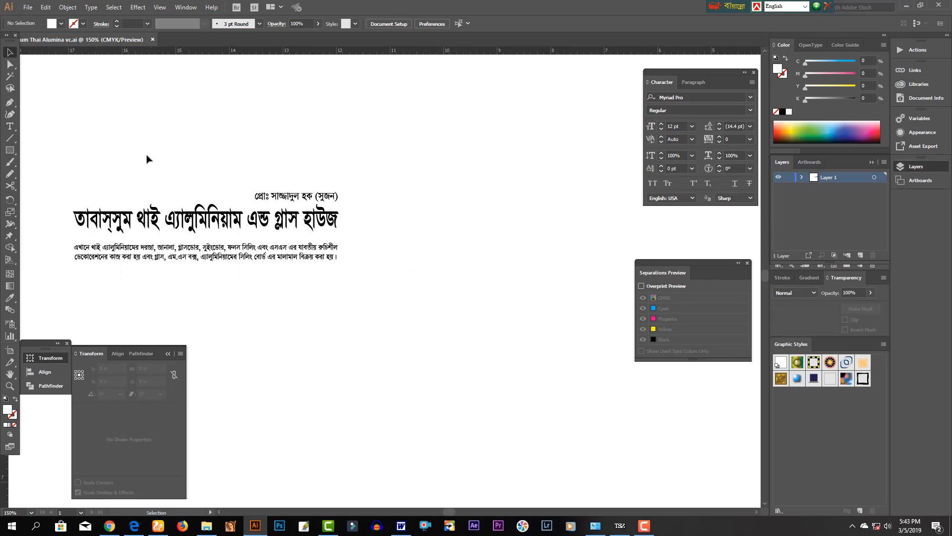
mouse_move(120, 147)
left_mouse_down()
mouse_move(392, 270)
mouse_move(390, 277)
left_mouse_up()
left_click(411, 313, "alt")
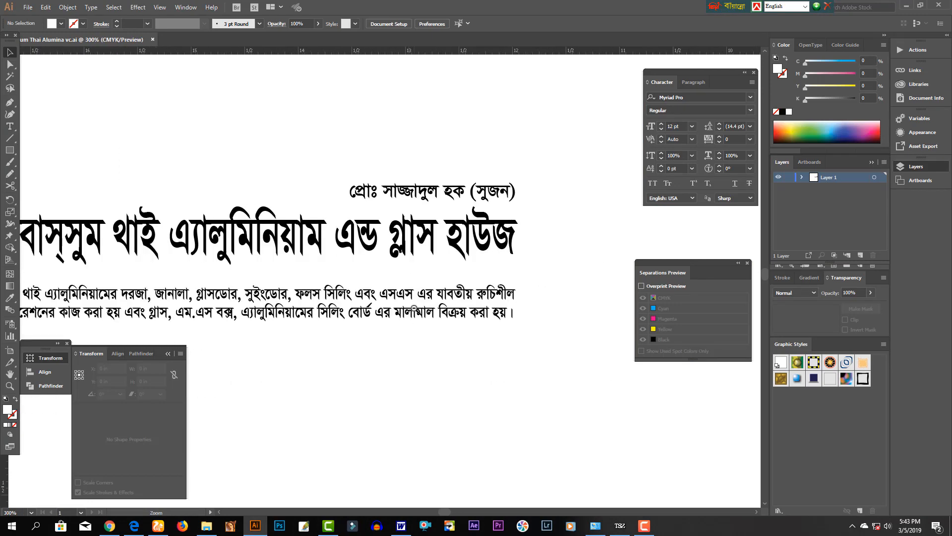
left_click(400, 298, "alt")
mouse_move(484, 302)
left_mouse_down()
mouse_move(453, 285)
mouse_move(327, 283)
left_mouse_up()
mouse_move(570, 278)
left_mouse_down()
mouse_move(323, 276)
mouse_move(357, 282)
left_mouse_up()
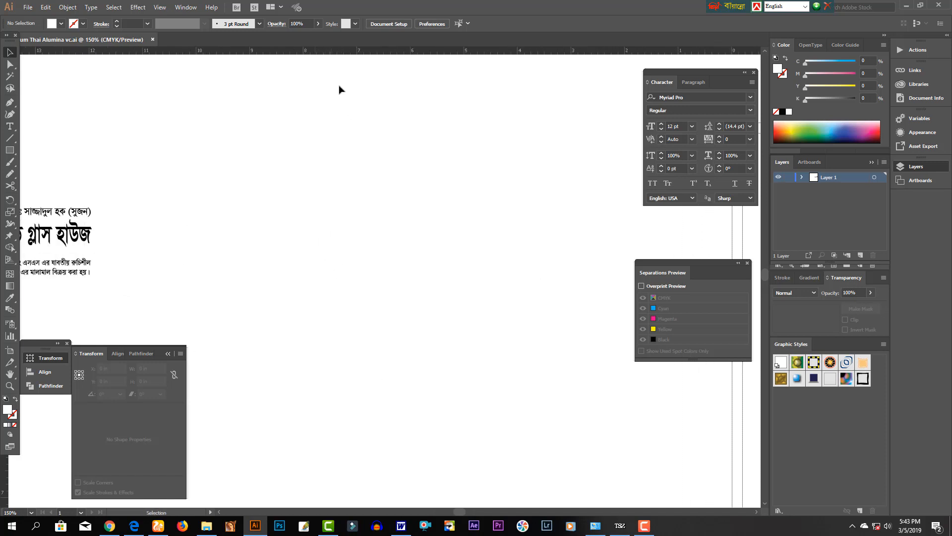
- Keep the ruler units in inches and draw a 3.25 in by 2 in rectangle in the empty area beside the text
right_click(339, 53)
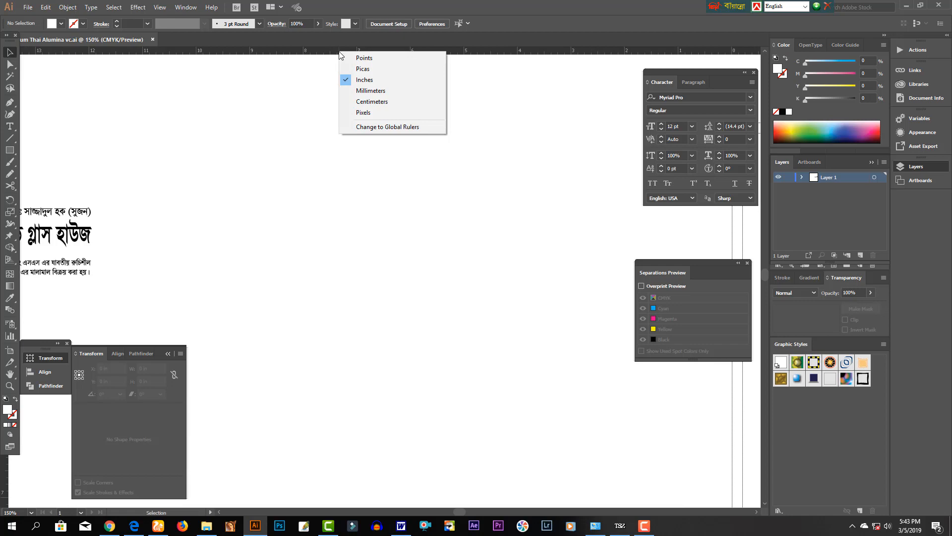
left_click(380, 84)
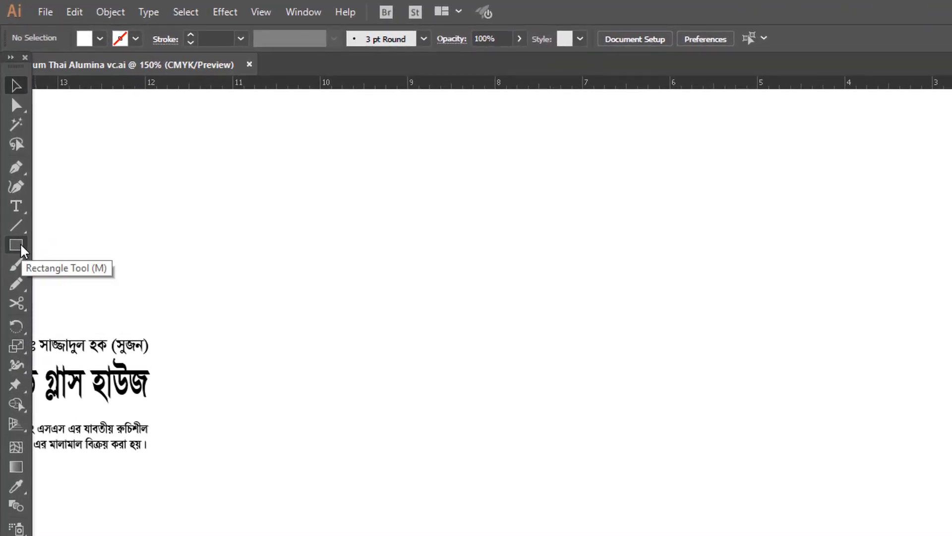
left_click(17, 245)
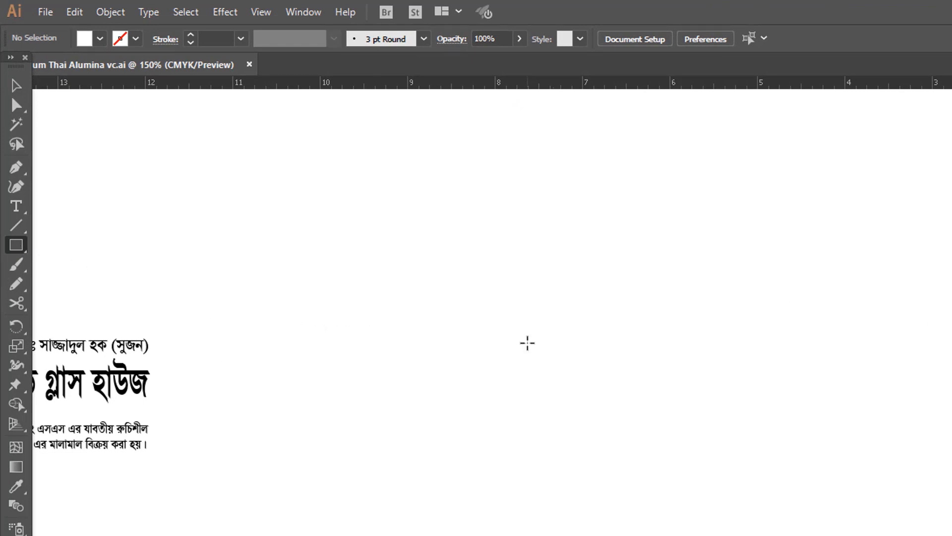
left_click(527, 343)
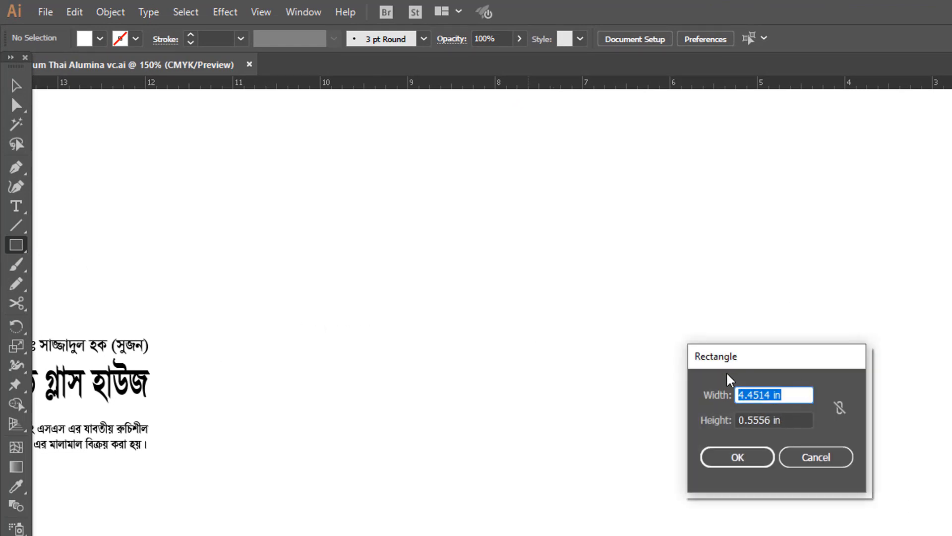
type("3.25")
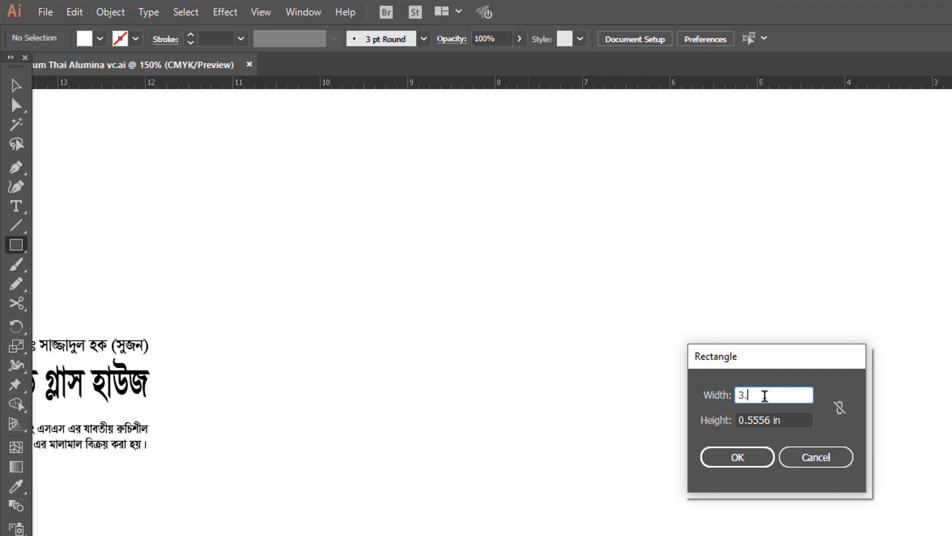
key("Tab")
type("2")
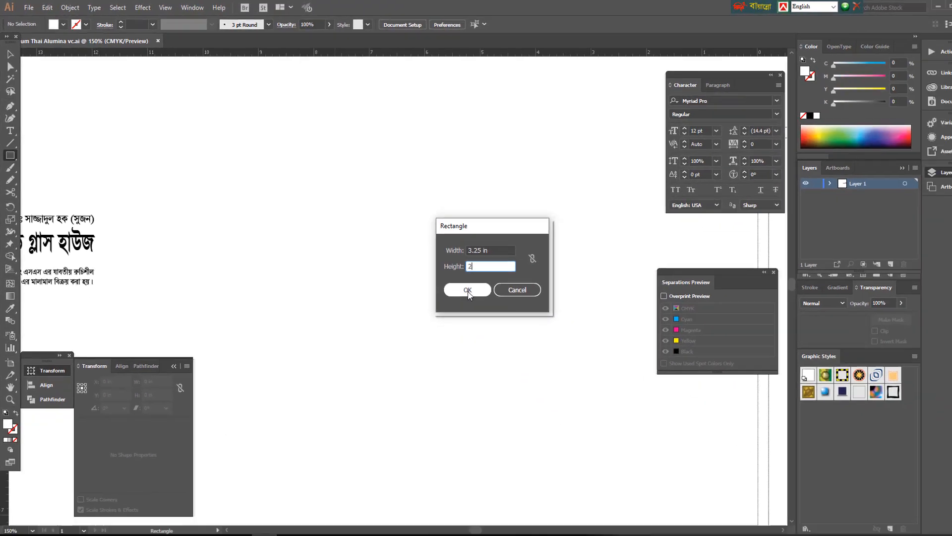
left_click(737, 457)
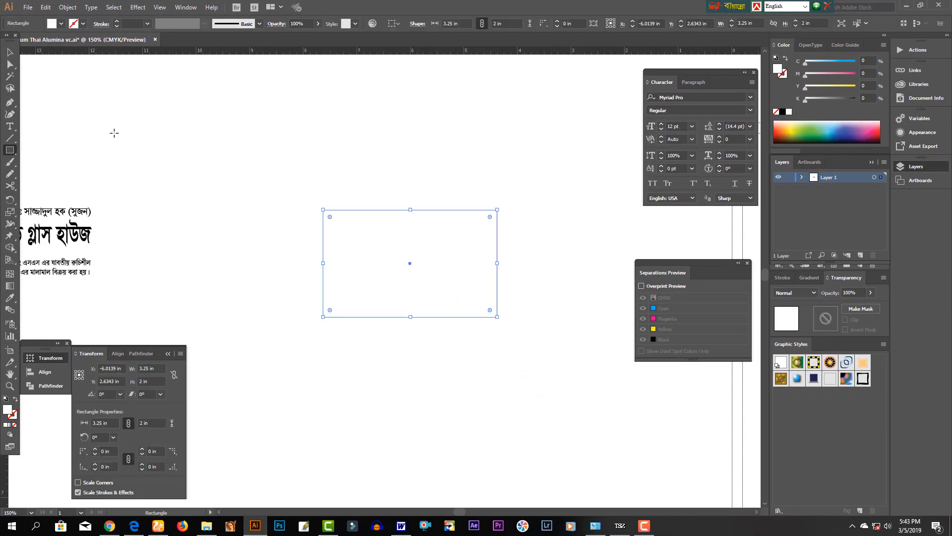
- Move the rectangle slightly up and closer to the Bengali text, and fill it with light grey at K 13%
left_click(10, 52)
key("space")
left_click_drag(375, 256, 273, 246)
left_click_drag(463, 264, 479, 268)
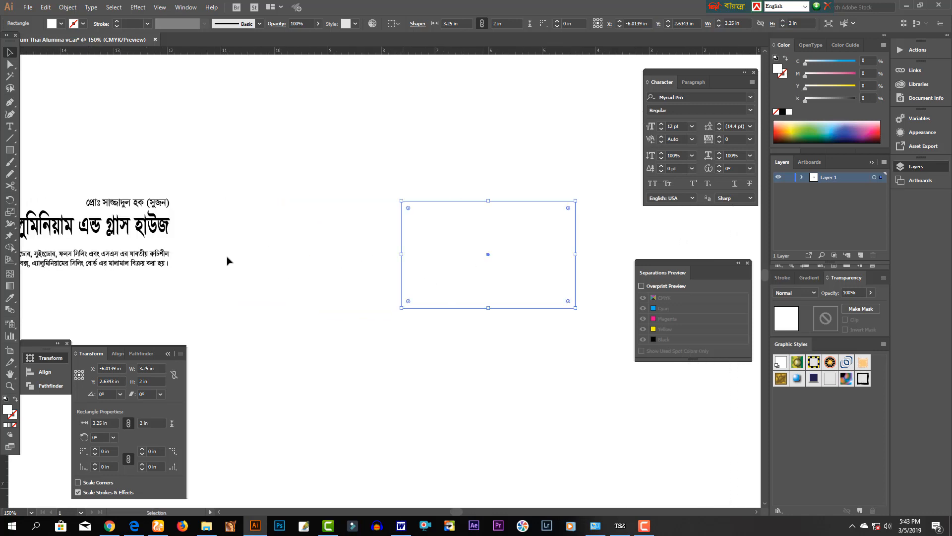
left_click_drag(90, 180, 282, 274)
key("space")
left_click_drag(391, 183, 376, 289)
key("space")
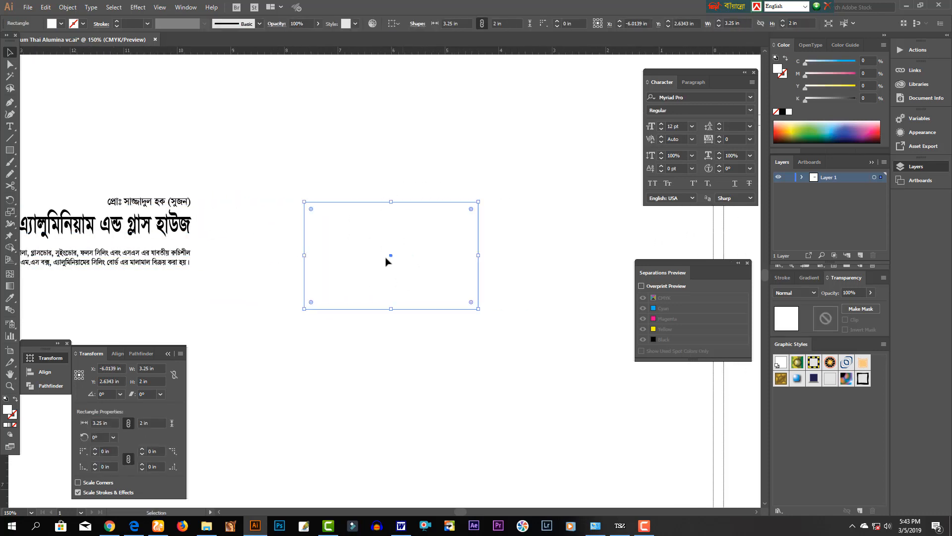
left_click_drag(389, 257, 352, 240)
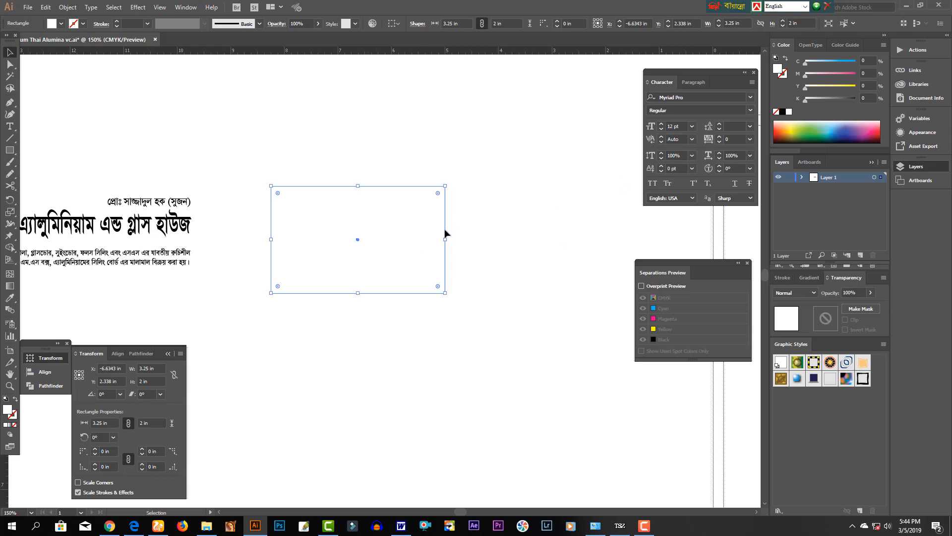
key("ctrl")
left_click(360, 356)
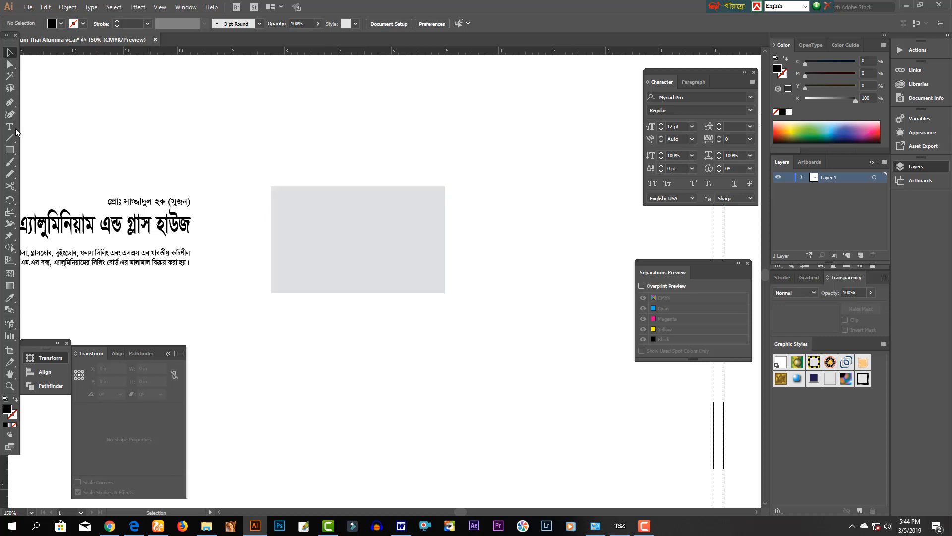
- Draw a black ellipse about 5.24 in wide and 4.17 in high over the rectangle, leaving its lower-left corner uncovered
left_click_drag(11, 153, 46, 176)
left_click_drag(304, 175, 552, 301)
left_click(12, 54)
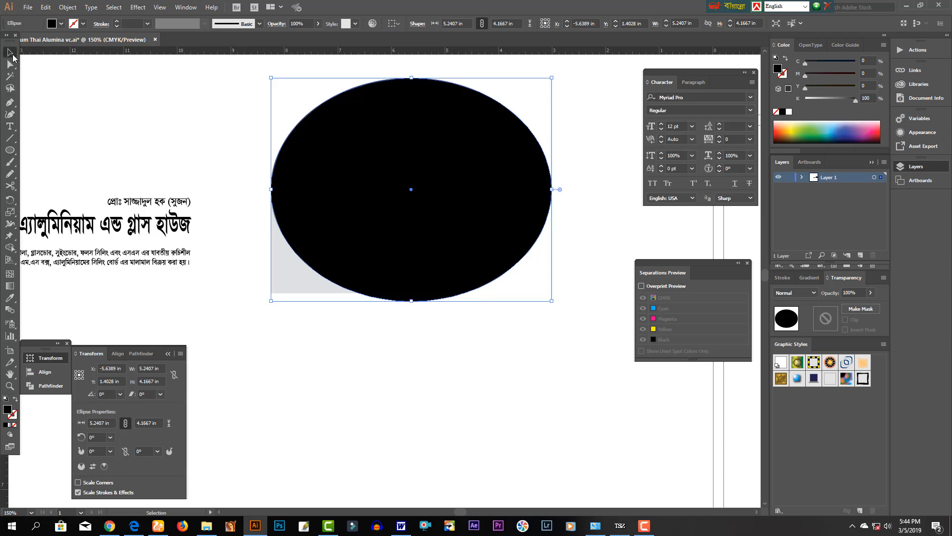
left_click_drag(258, 205, 340, 260)
left_click(324, 309)
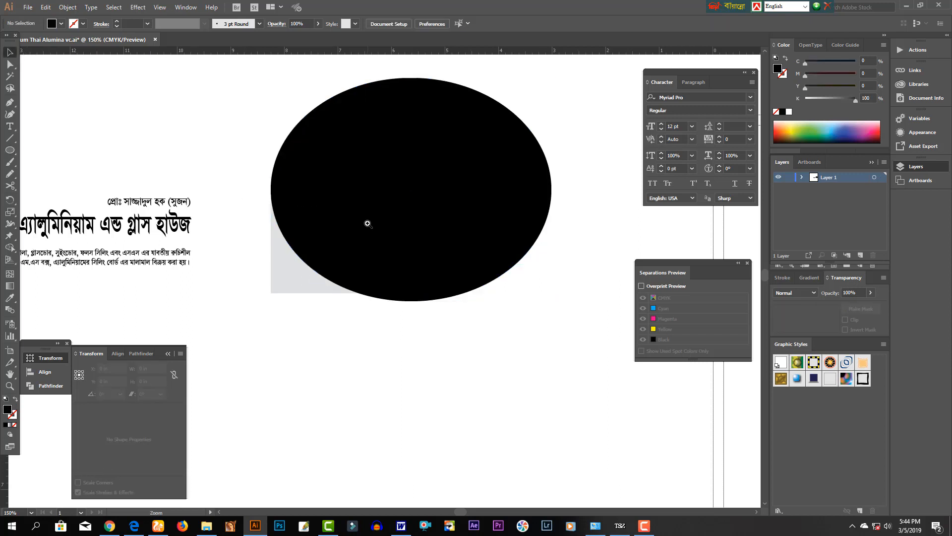
key("ctrl+equal")
left_click(288, 233)
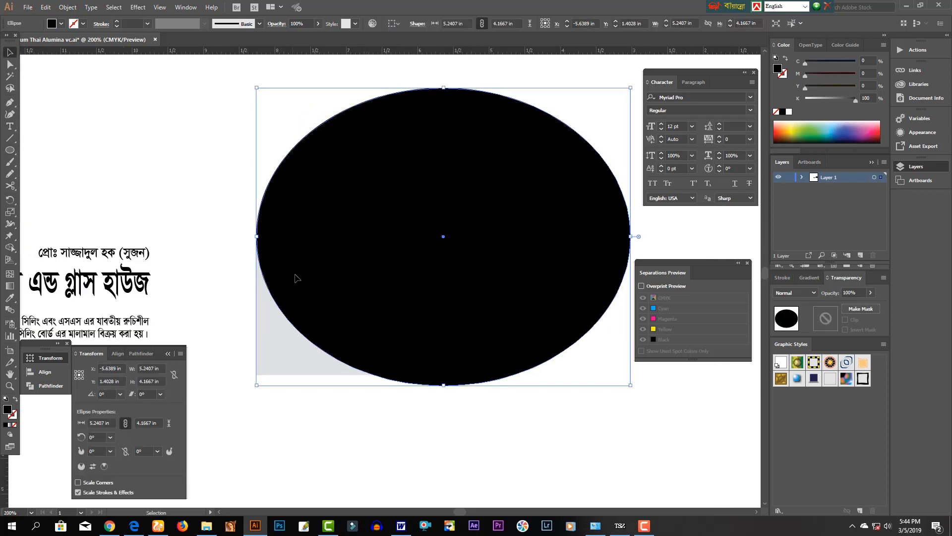
- Align the ellipse's left edge with the rectangle's left edge and stretch the ellipse upward to about 4.45 in high
left_click_drag(297, 277, 311, 311)
left_click(285, 311, "shift")
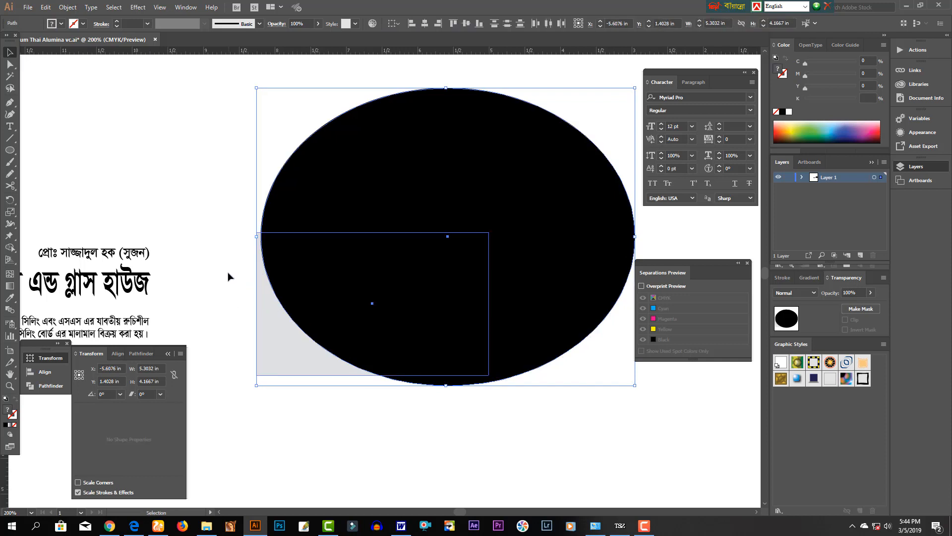
left_click(308, 254)
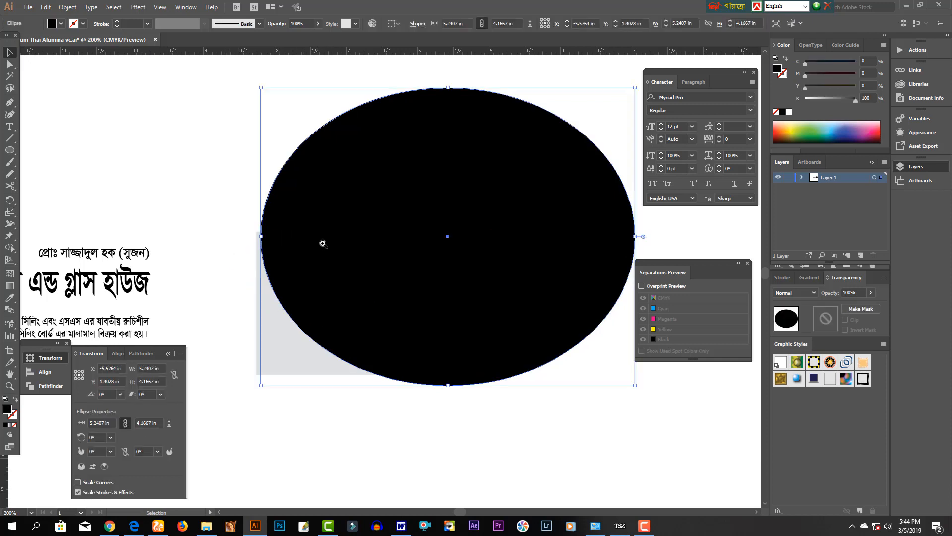
key("ctrl+minus")
left_click_drag(348, 246, 282, 287)
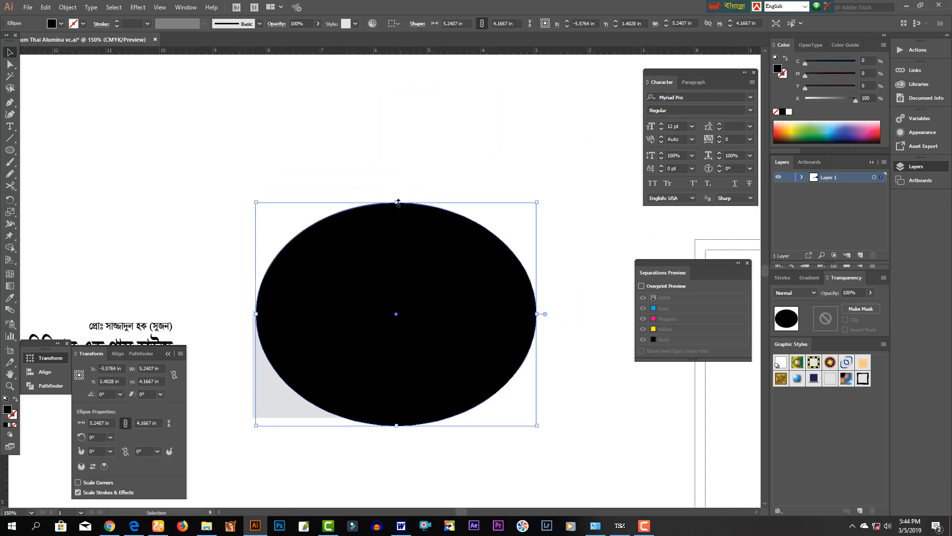
left_click_drag(397, 202, 398, 186)
left_click_drag(248, 261, 355, 335)
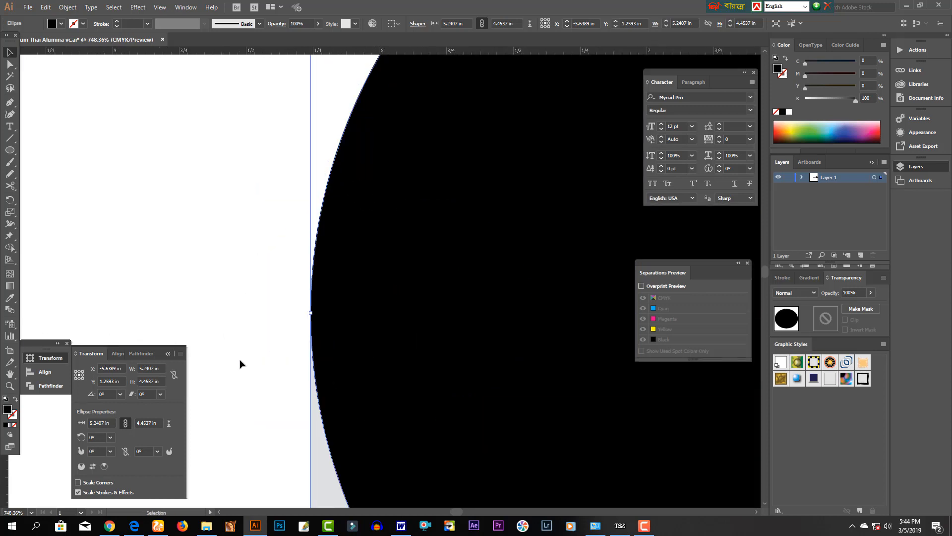
left_click(412, 364, "ctrl+alt")
left_click(412, 363, "ctrl+alt")
left_click(436, 356, "ctrl+alt")
left_click(443, 353, "ctrl+alt")
left_click_drag(454, 348, 387, 403)
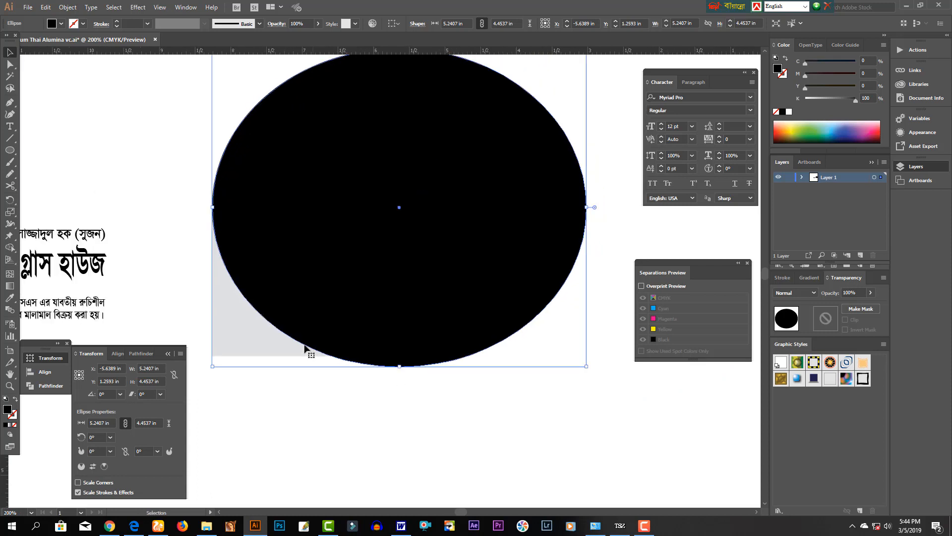
- Duplicate the grey rectangle in place, then split the ellipse and one rectangle along their overlaps with Pathfinder Divide
left_click(272, 345)
key("a")
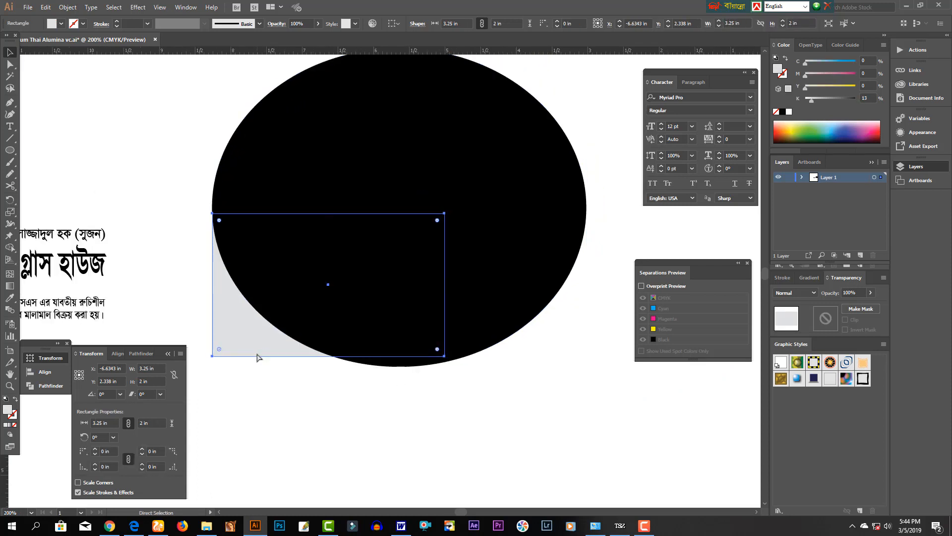
key("v")
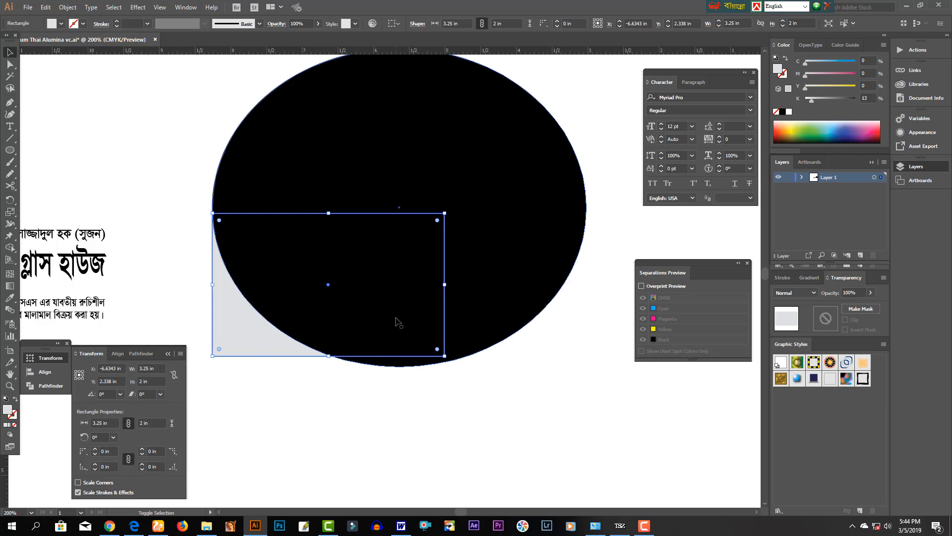
left_click(326, 288, "shift")
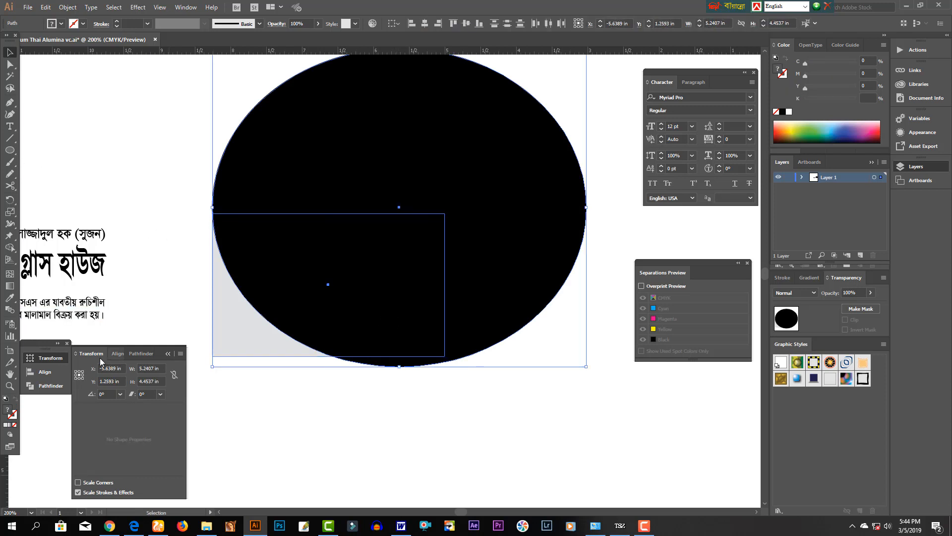
left_click(141, 354)
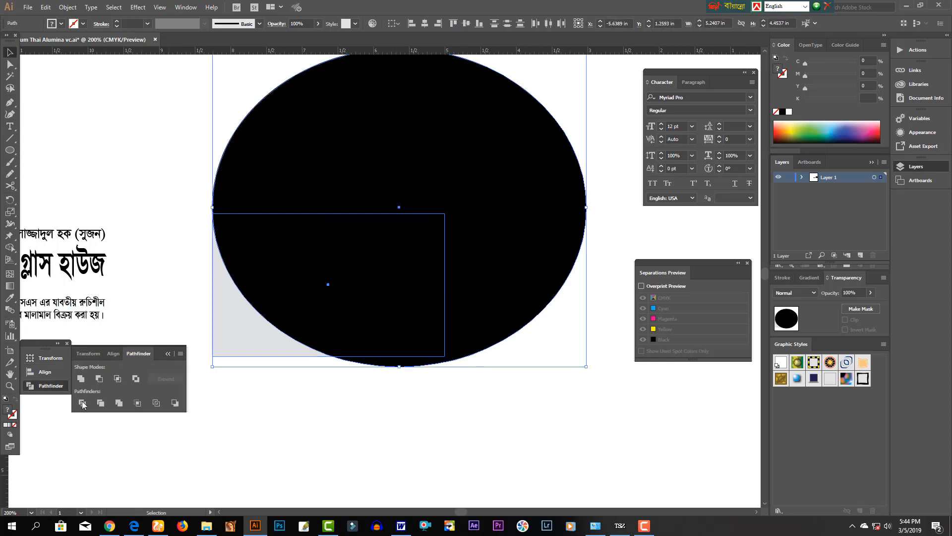
left_click(82, 402)
- Delete the black ellipse piece outside the rectangle and the black piece inside it, using Direct Selection
left_click(10, 64)
left_click(393, 279)
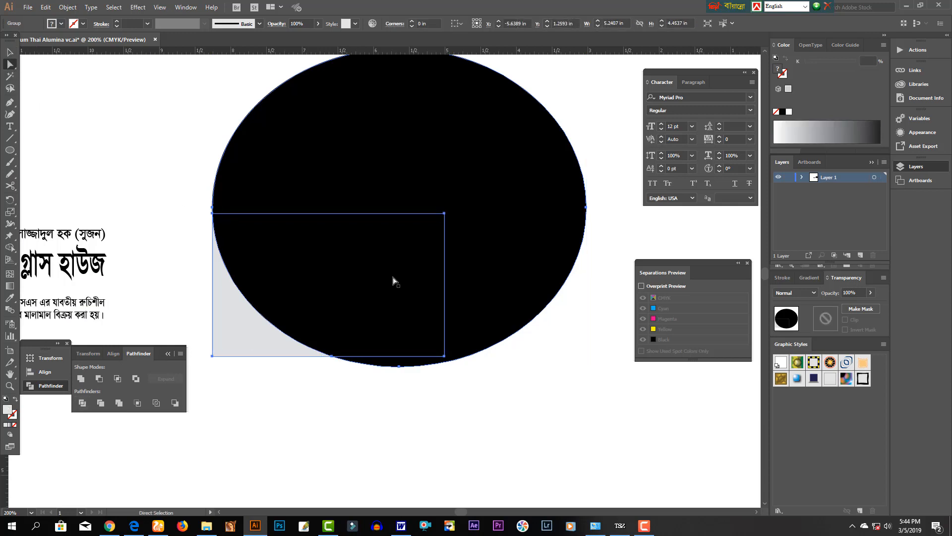
key("Delete")
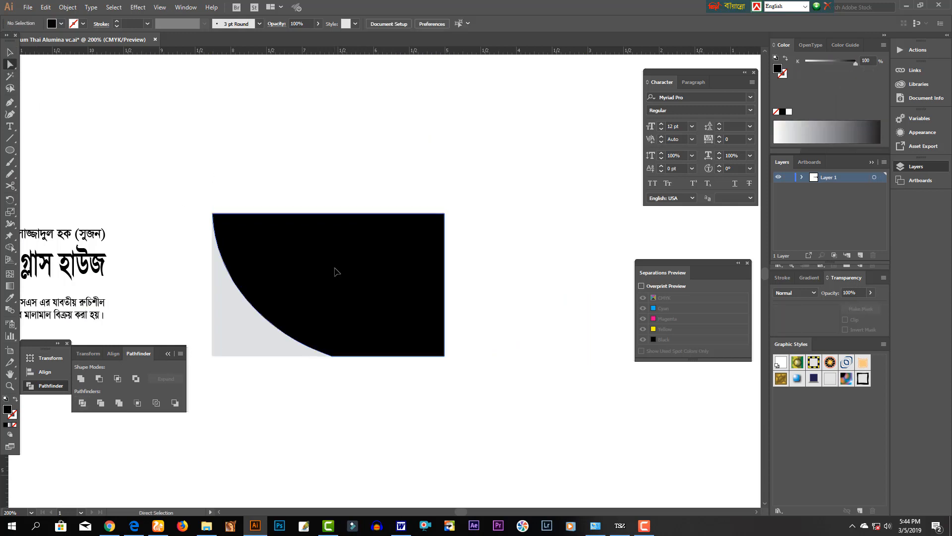
left_click(337, 272)
key("Delete")
- Fill the curved lower-left corner piece of the card with the blue swatch
left_click(262, 323)
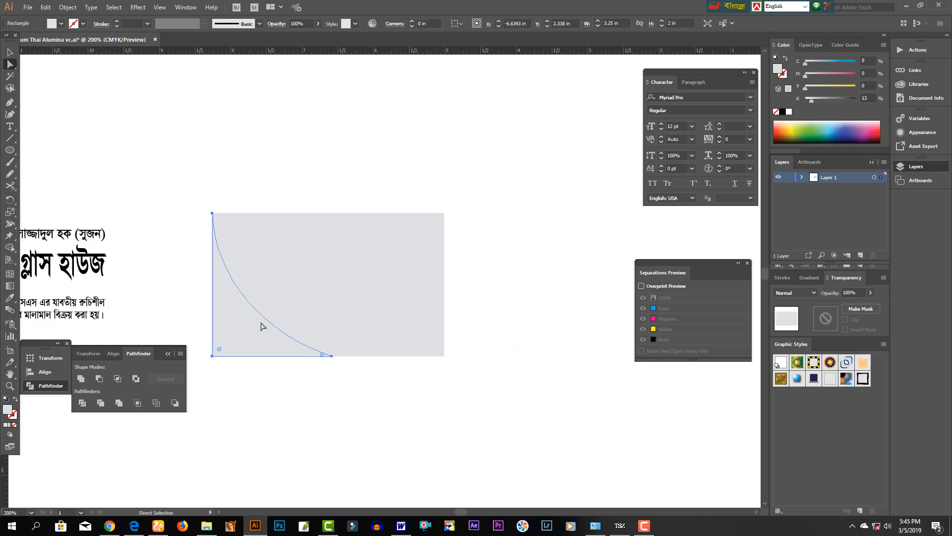
left_click(246, 335)
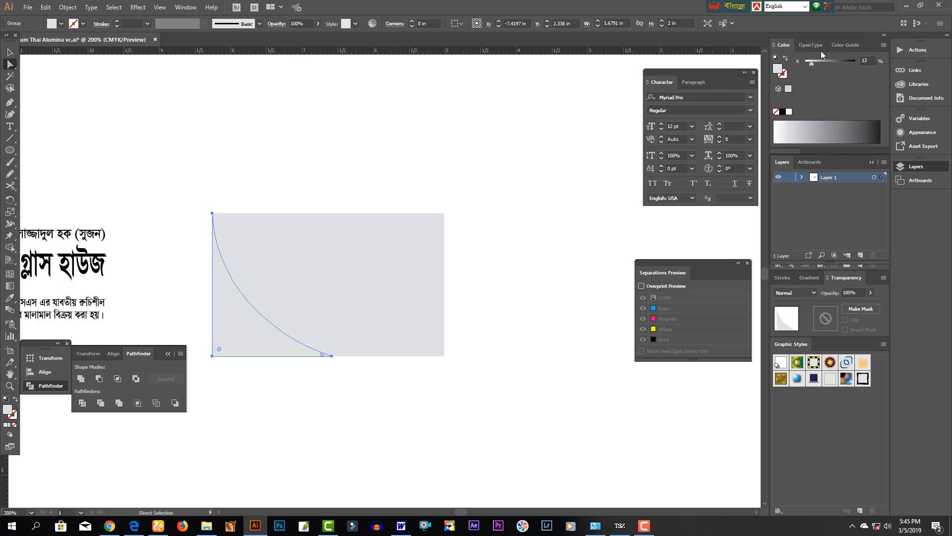
left_click(844, 45)
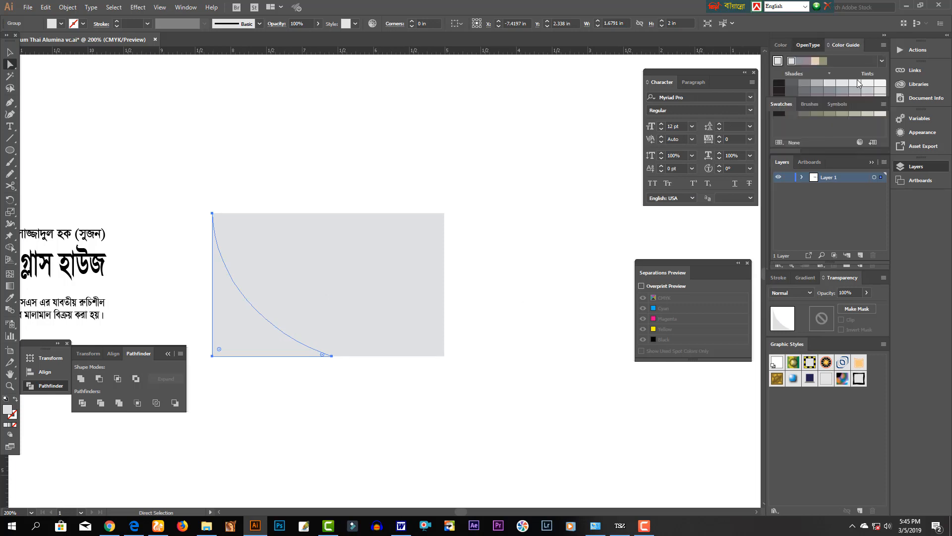
left_click(775, 144)
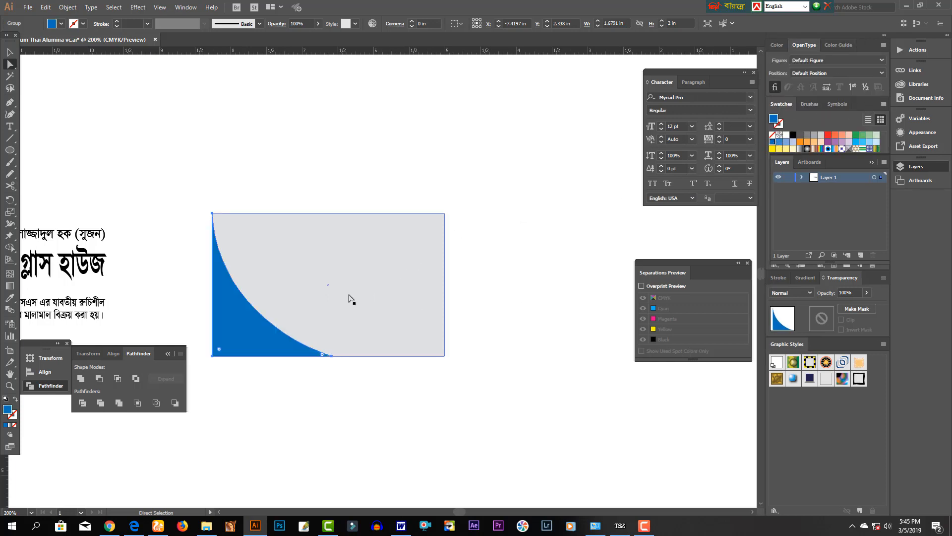
- Place a copy of the blue curved corner piece behind it, widened to about 2.16 in and filled with C 100, M 76
left_click(9, 52)
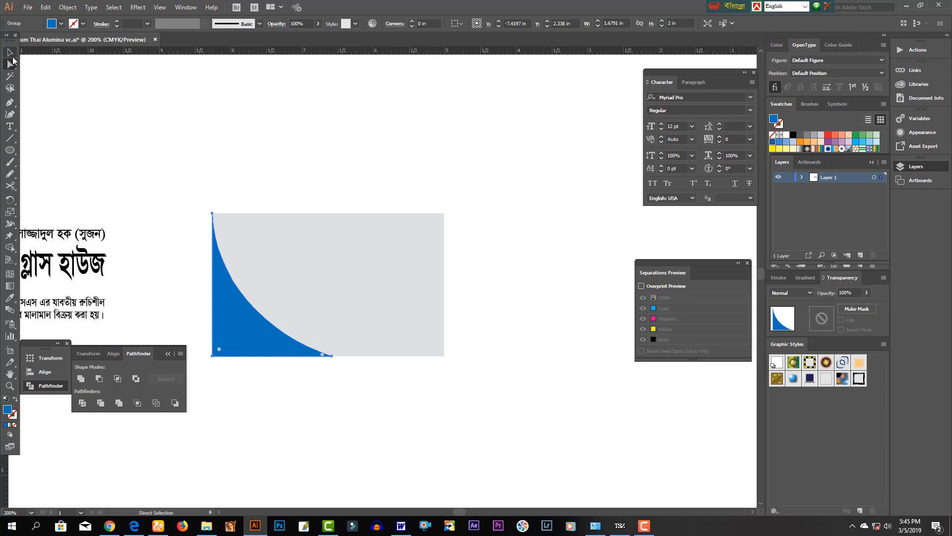
left_click(187, 143)
left_click(278, 340)
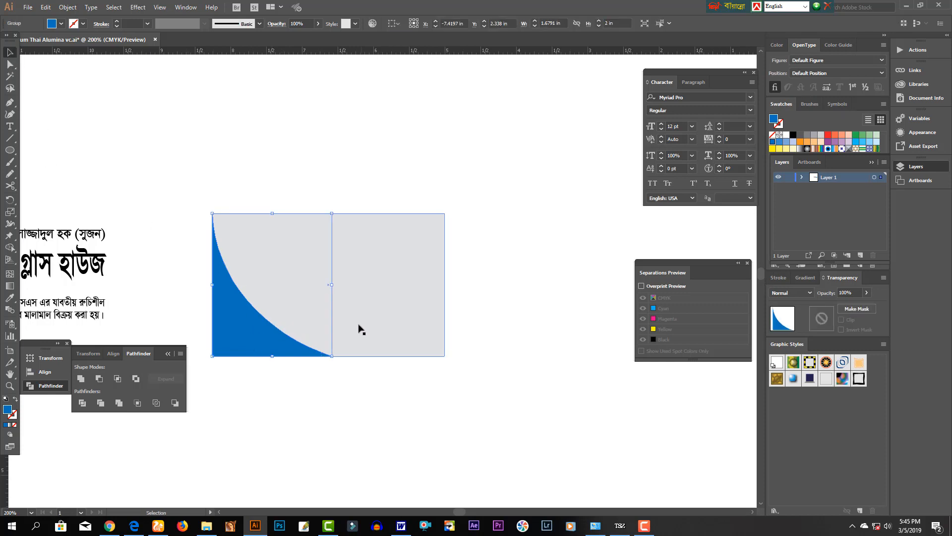
key("a")
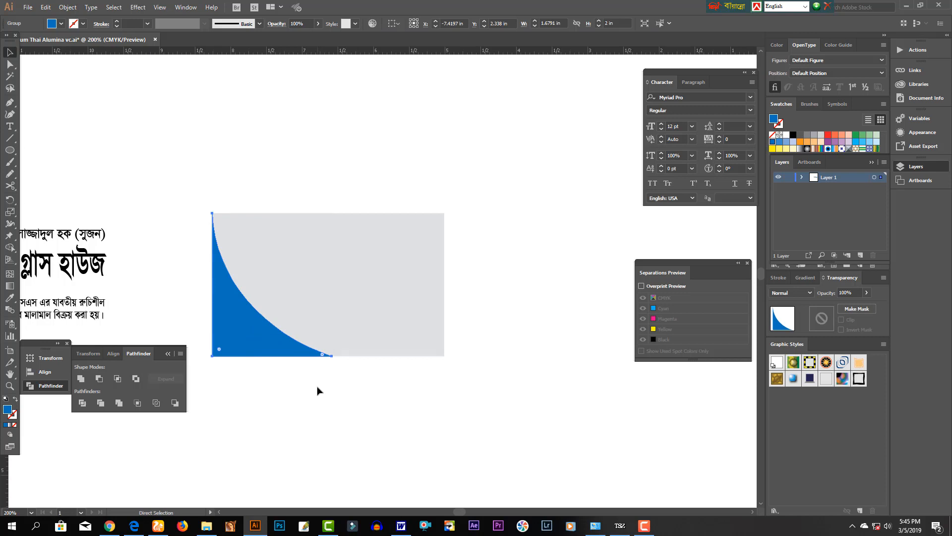
key("v")
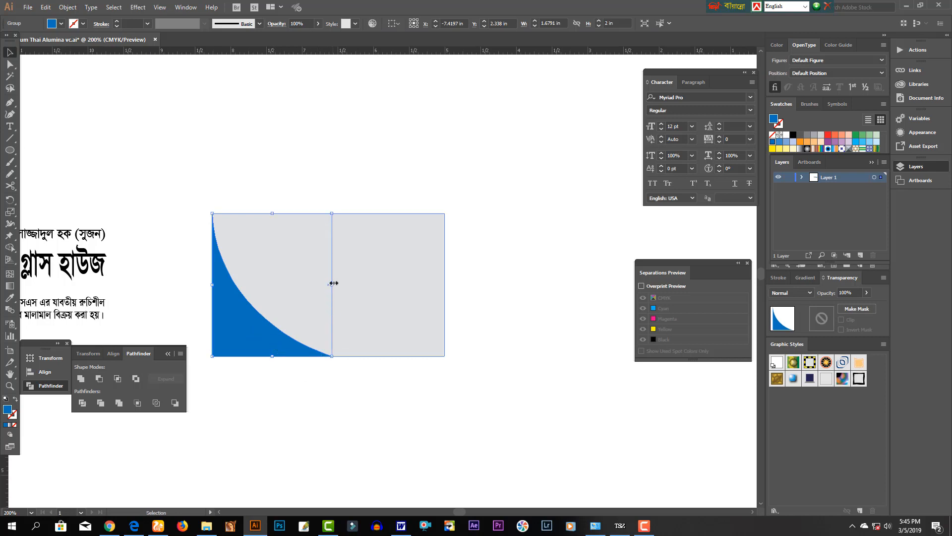
left_click_drag(333, 282, 367, 283)
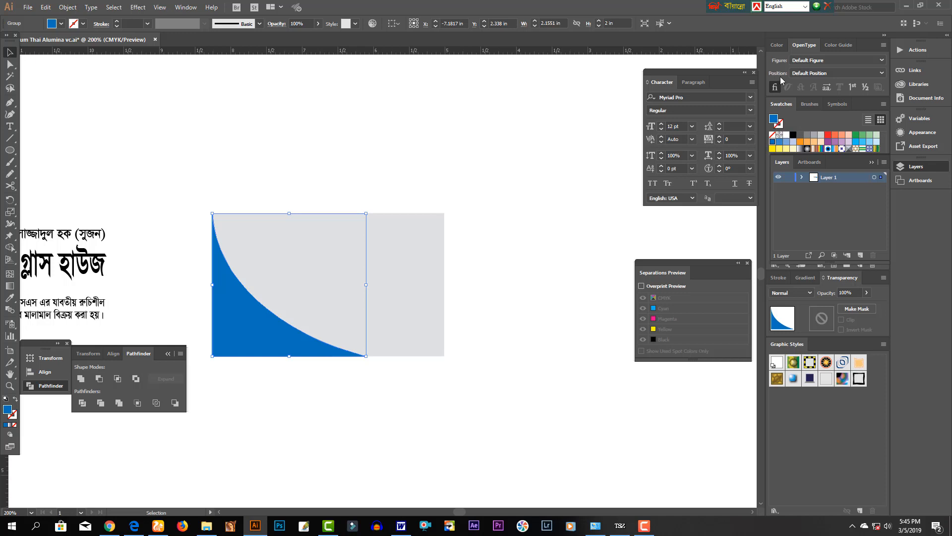
left_click(776, 45)
left_click_drag(836, 77, 845, 76)
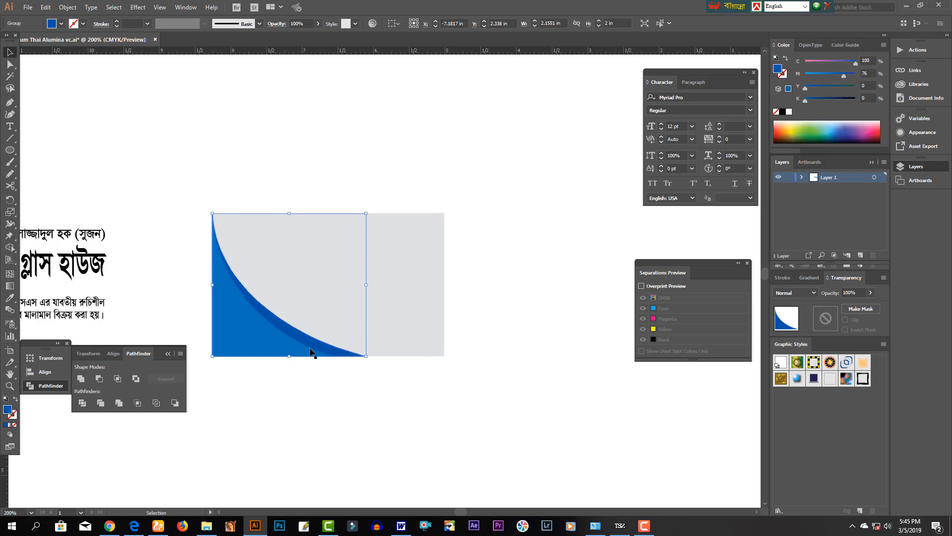
- Place a second copy of the dark blue curved piece behind the others and widen it to about 2.54 in
key("a")
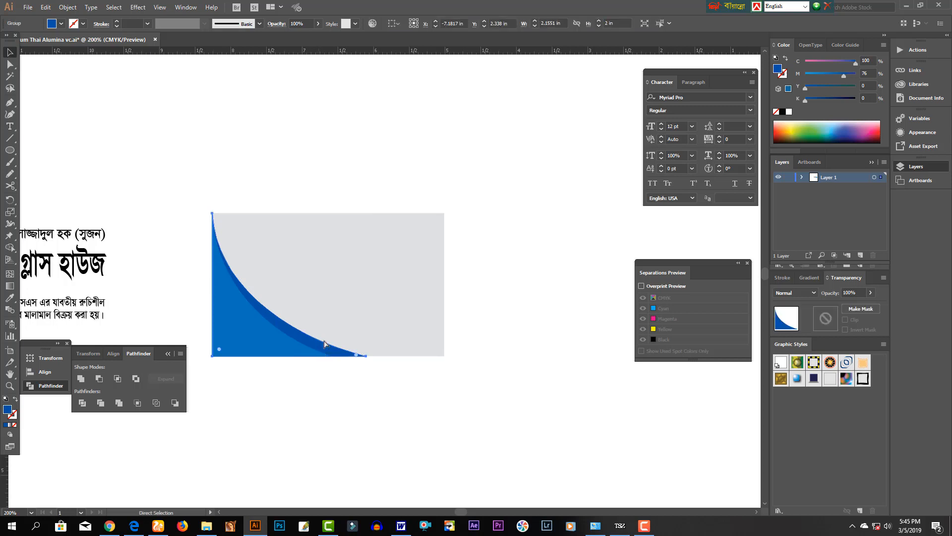
key("v")
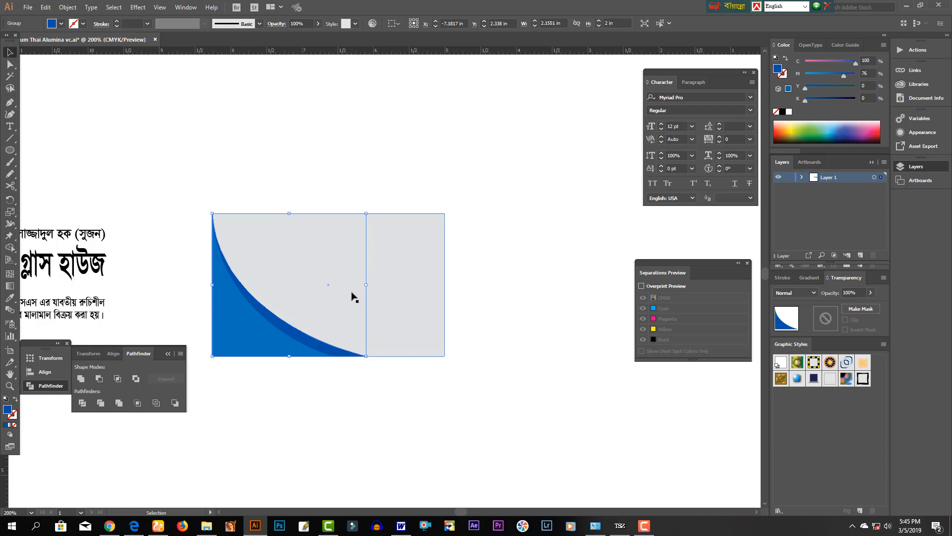
left_click_drag(367, 286, 394, 287)
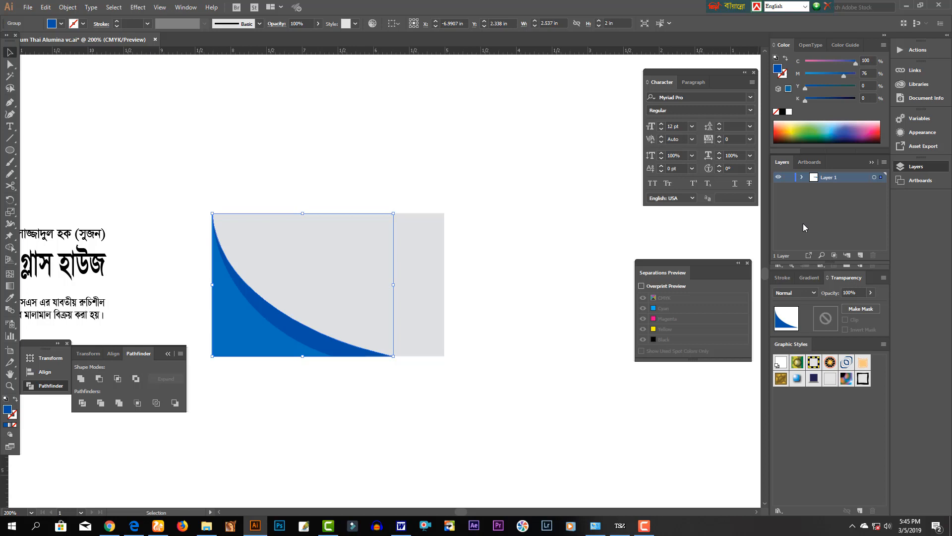
- Apply a linear gradient to the widest curved piece and set its starting colour stop to 100% cyan
key("period")
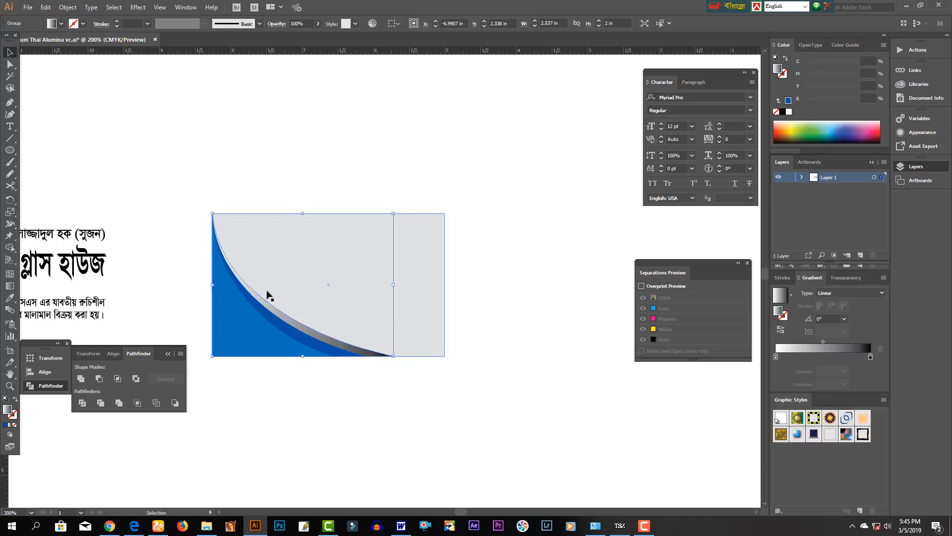
left_click(777, 355)
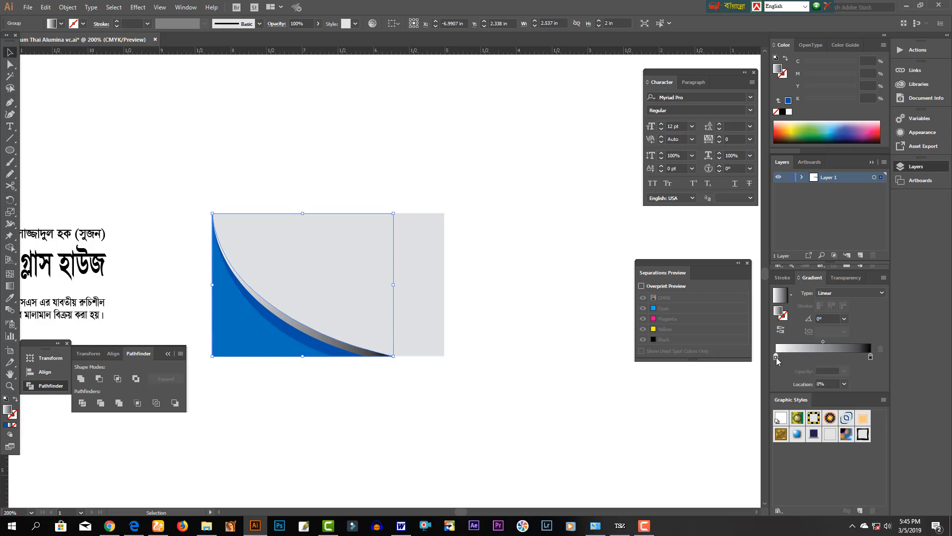
left_click(884, 45)
left_click(831, 96)
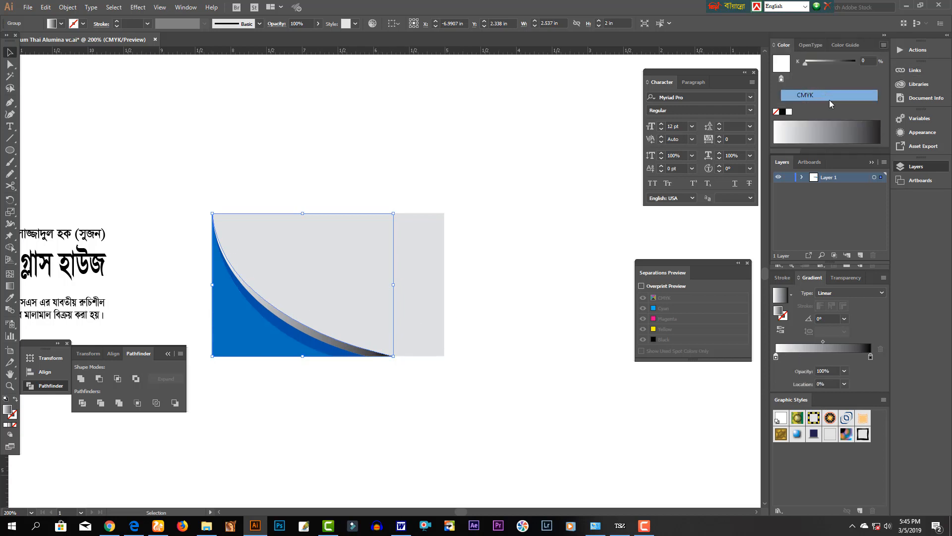
left_click(856, 61)
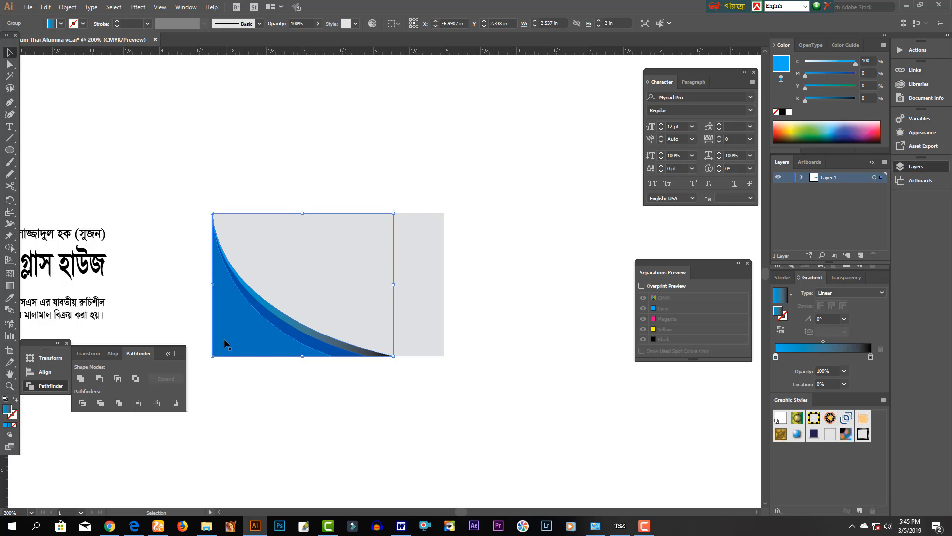
- Set the gradient's ending colour stop to C 100, M 100, Y 0, K 0
left_click(870, 357)
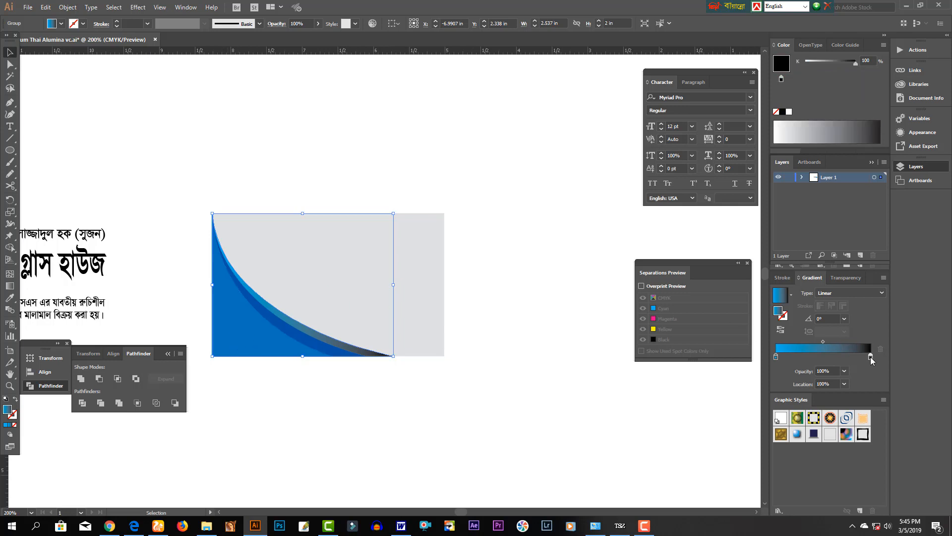
left_click(883, 46)
left_click(815, 97)
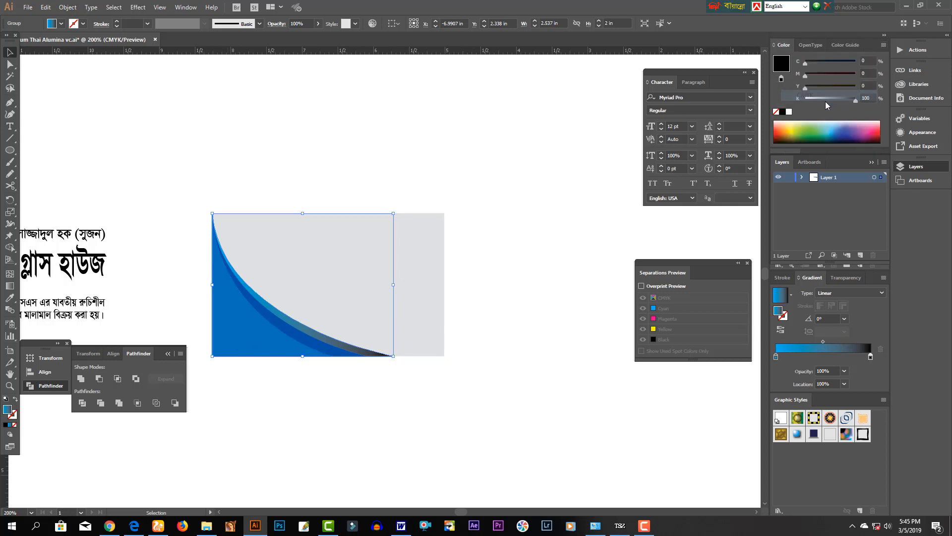
left_click_drag(816, 101, 791, 101)
left_click_drag(845, 63, 941, 81)
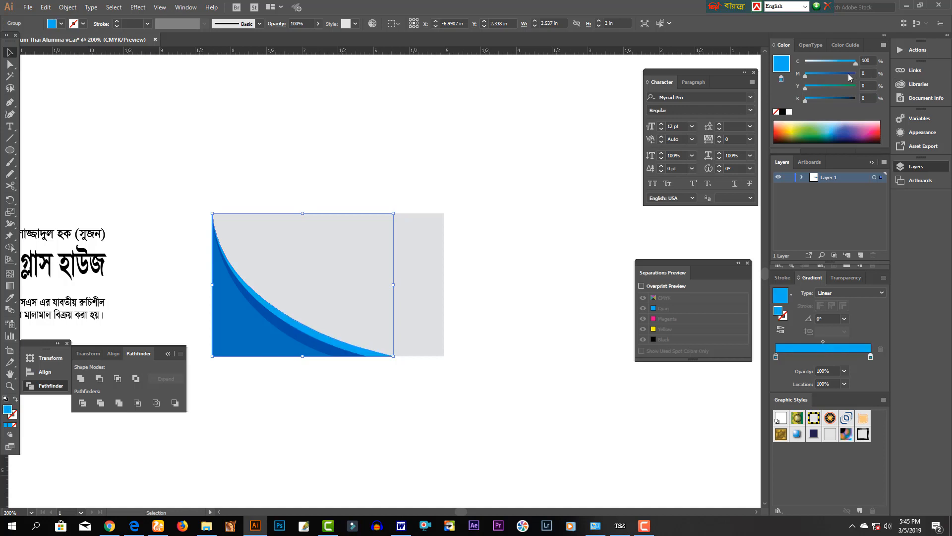
left_click_drag(850, 75, 917, 81)
left_click(435, 374)
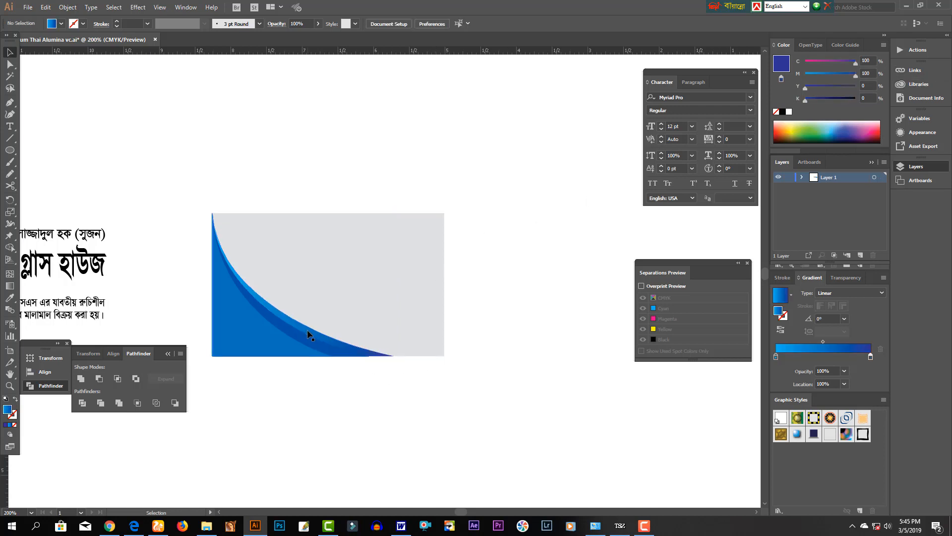
- Group the three blue curved corner pieces, leaving out the grey background rectangle
left_click_drag(339, 378, 266, 309)
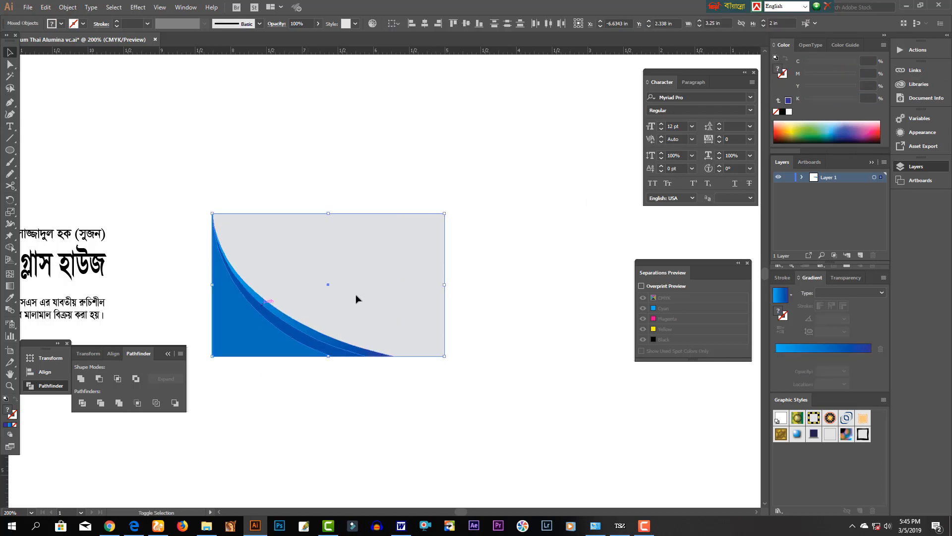
left_click(330, 337, "shift")
left_click(327, 356)
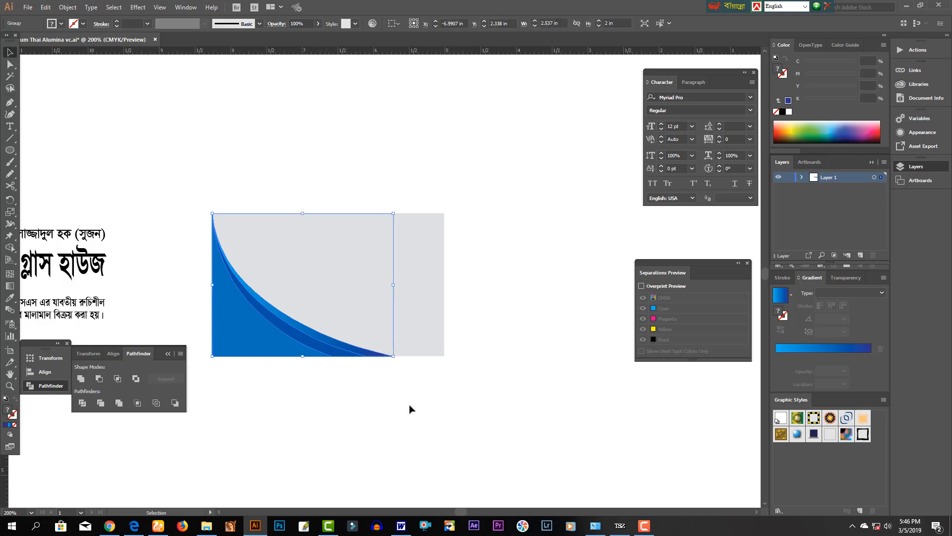
left_click(410, 407)
- Recolour the card's grey background rectangle to a blue of C 100, M 22, K 13
left_click(376, 266)
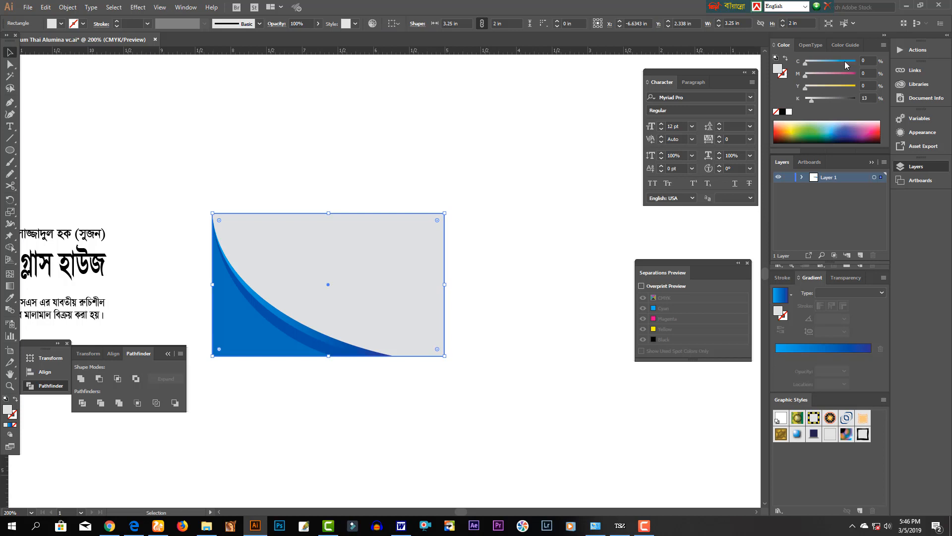
left_click_drag(847, 64, 818, 82)
left_click(834, 77)
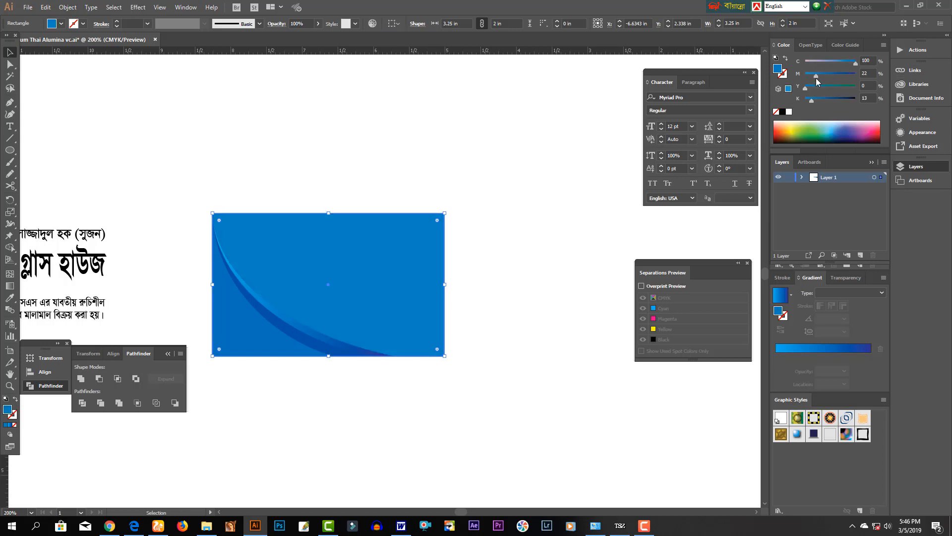
left_click(511, 224)
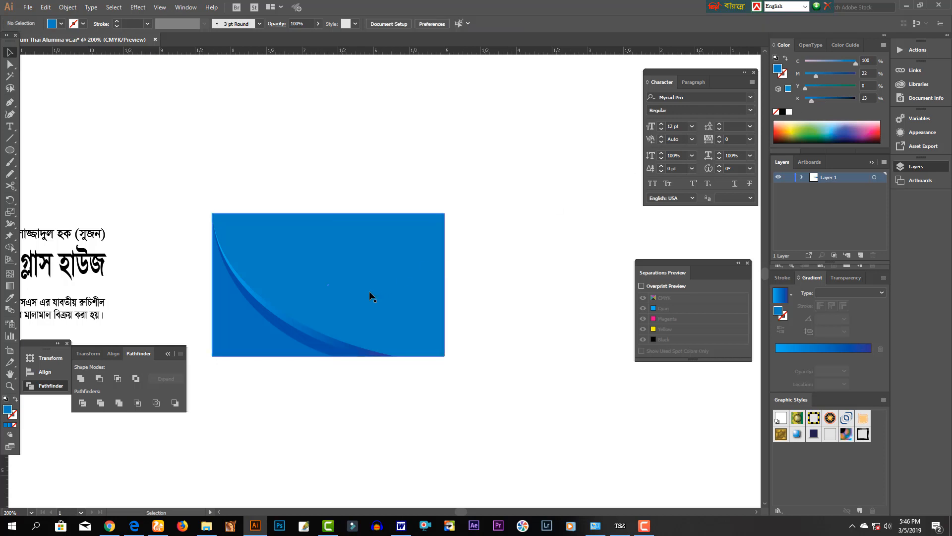
- Match the background rectangle's fill to the blue of the innermost curved corner piece with the Eyedropper
left_click(408, 299)
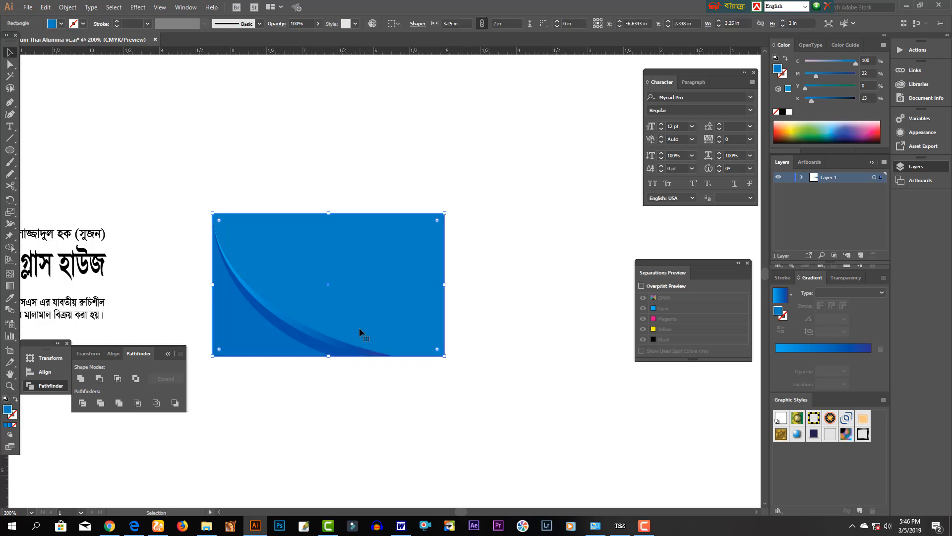
key("a")
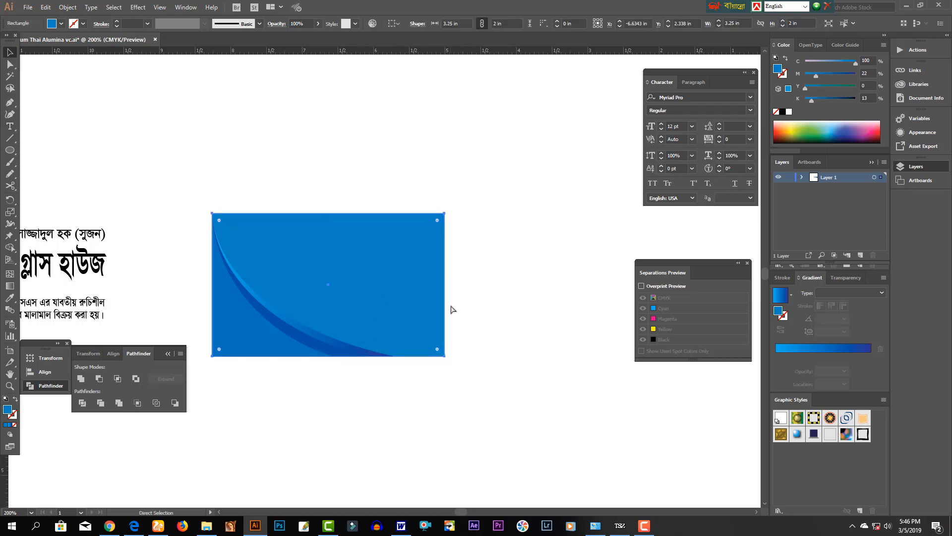
key("v")
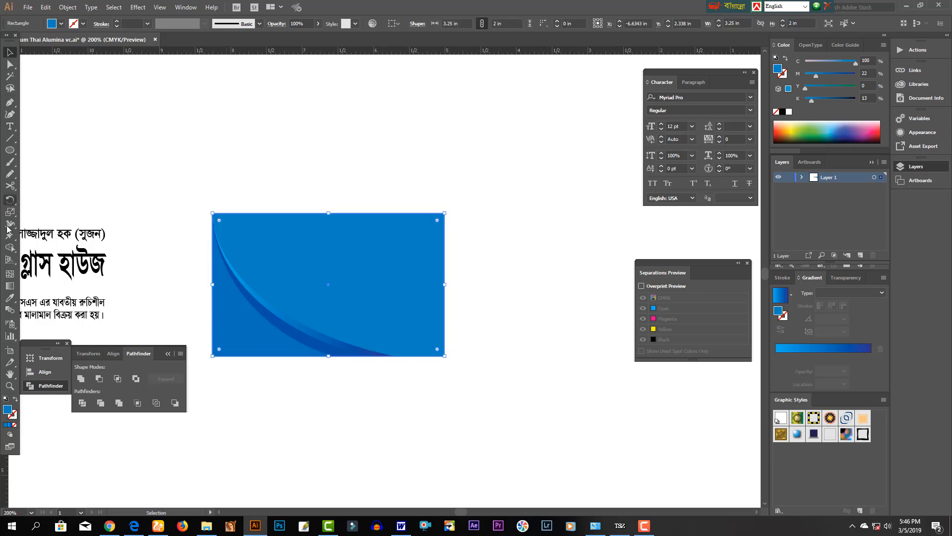
left_click(10, 297)
left_click(258, 331)
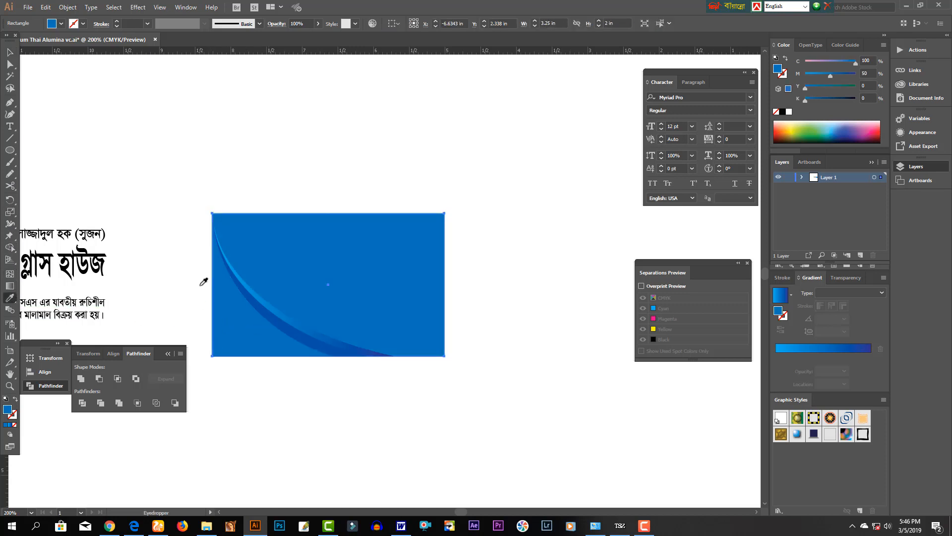
left_click(10, 52)
left_click(415, 378)
- Duplicate the background rectangle in place and shrink the copy to a mid-height bar about 3.08 by 0.64 in, flush with the card's left edge
scroll(411, 336, "up", 1)
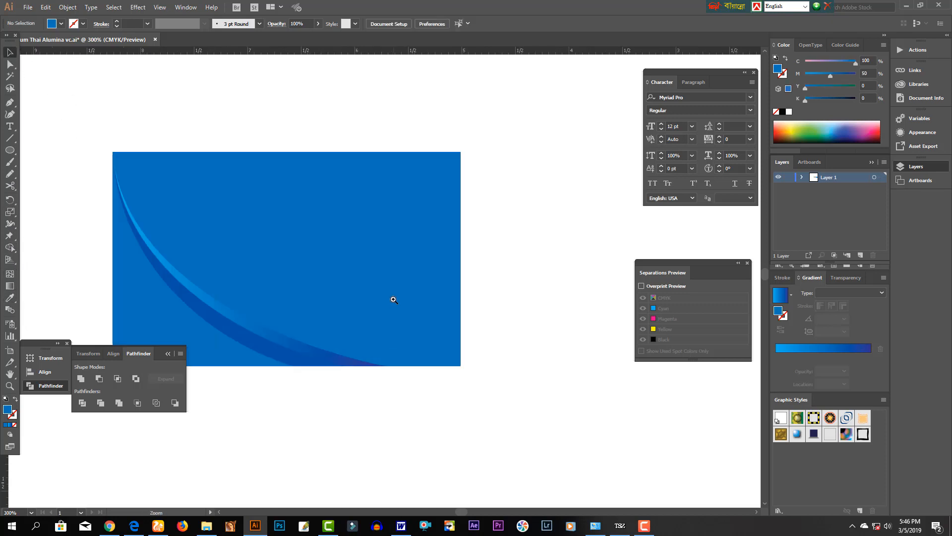
left_click(329, 259)
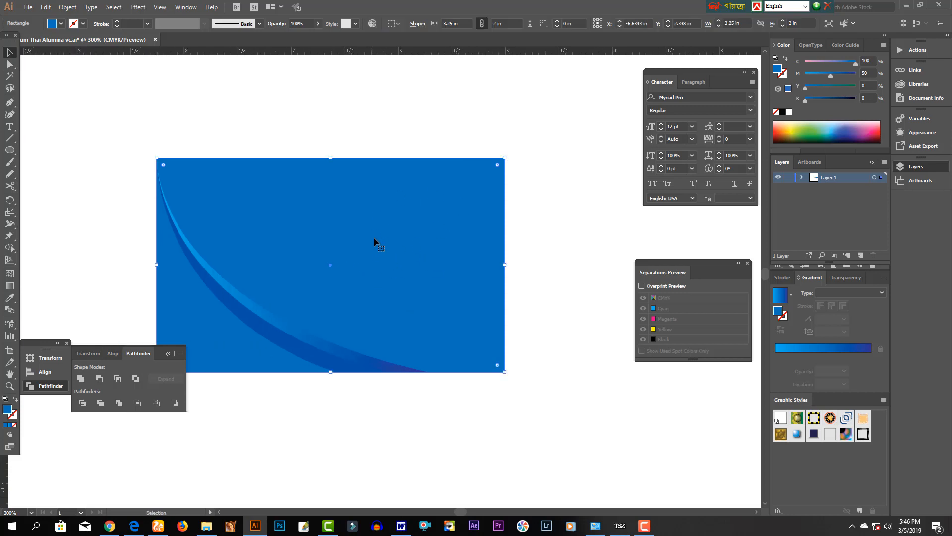
left_click_drag(331, 164, 334, 229)
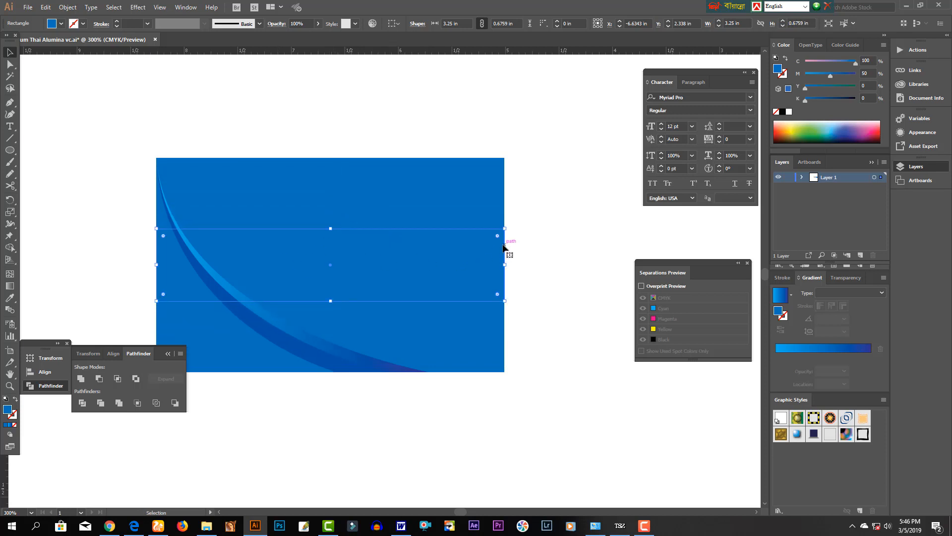
left_click_drag(505, 264, 488, 265)
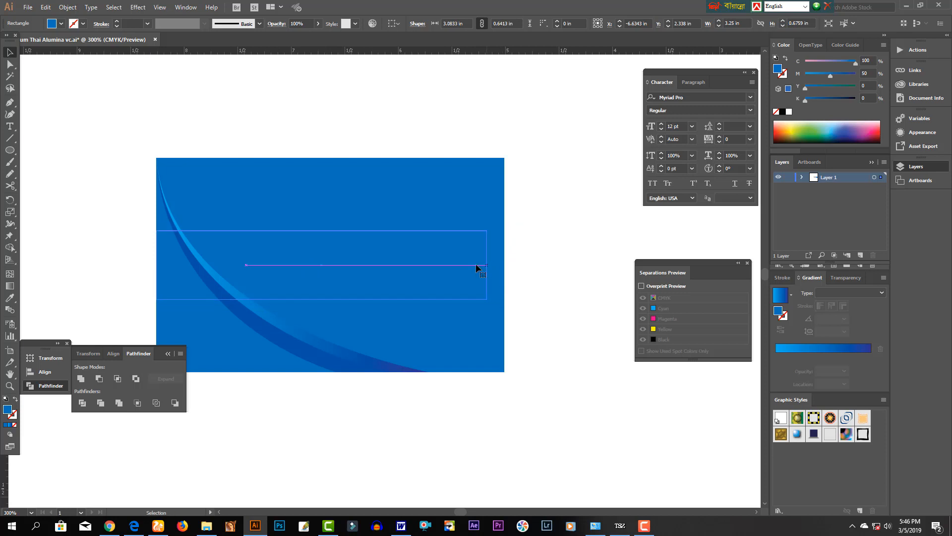
- Round the bar's two right-hand corners to about 0.16 in and fill the bar with white
left_click(11, 64)
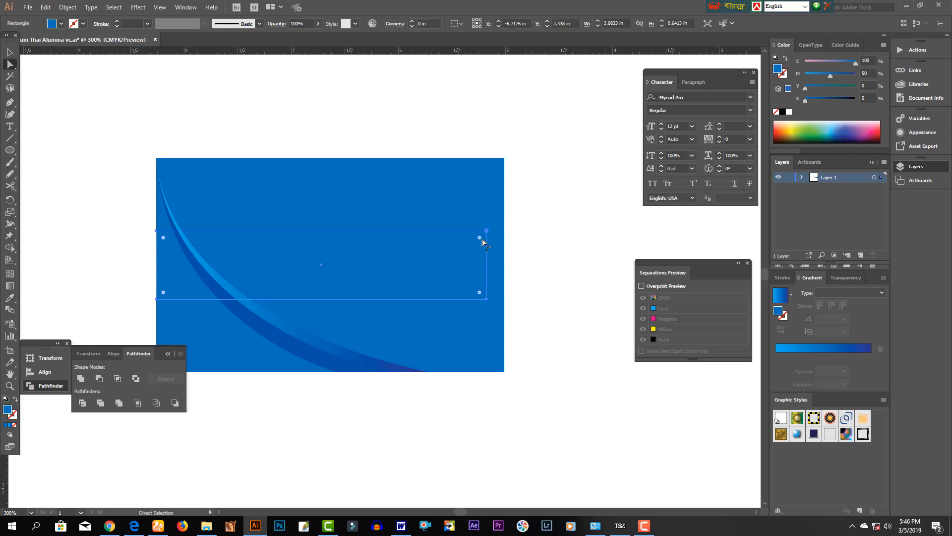
left_click(494, 235)
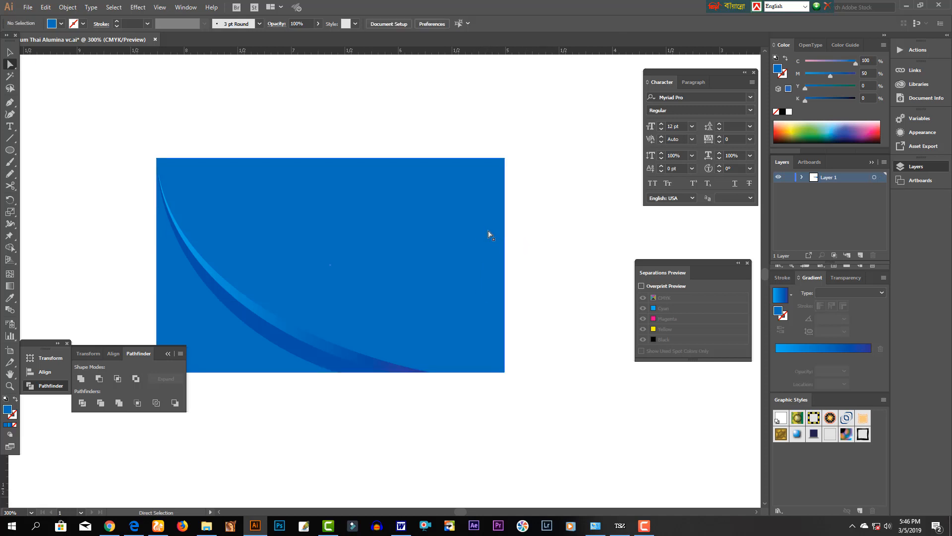
left_click(486, 299, "shift")
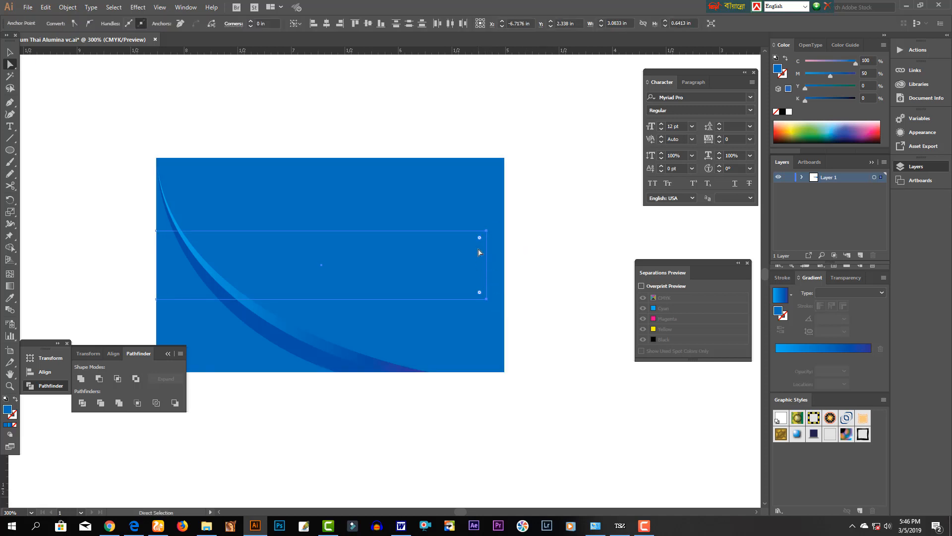
left_click_drag(480, 240, 468, 247)
left_click(789, 112)
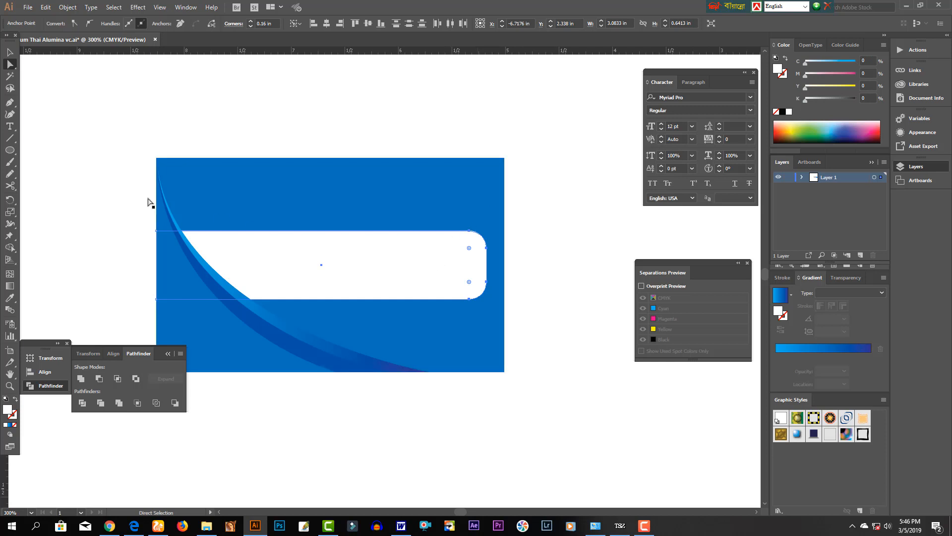
left_click(10, 51)
left_click(407, 205)
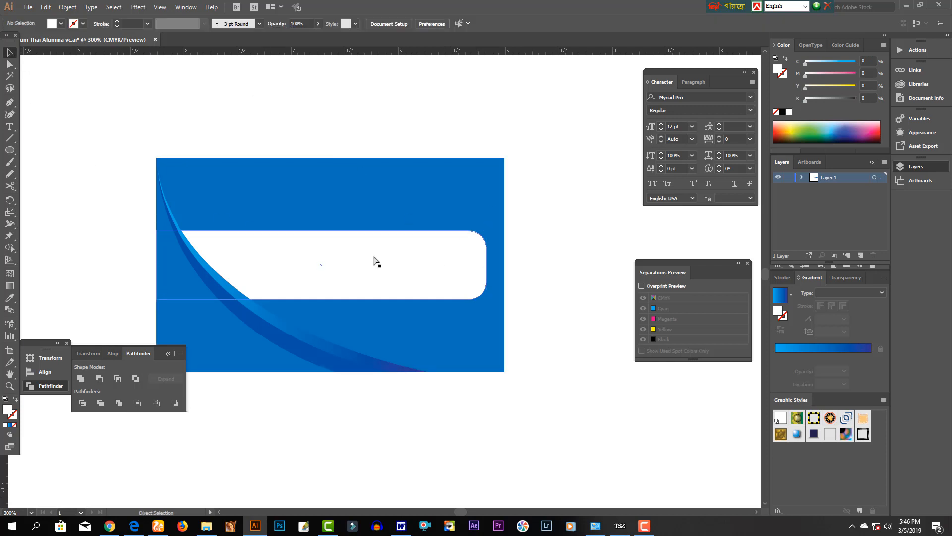
- Place the shop name on the white bar, in front of the artwork and scaled to about 2.45 in wide
left_click_drag(390, 272, 449, 245)
left_click(564, 263)
left_click(341, 263, "ctrl+alt")
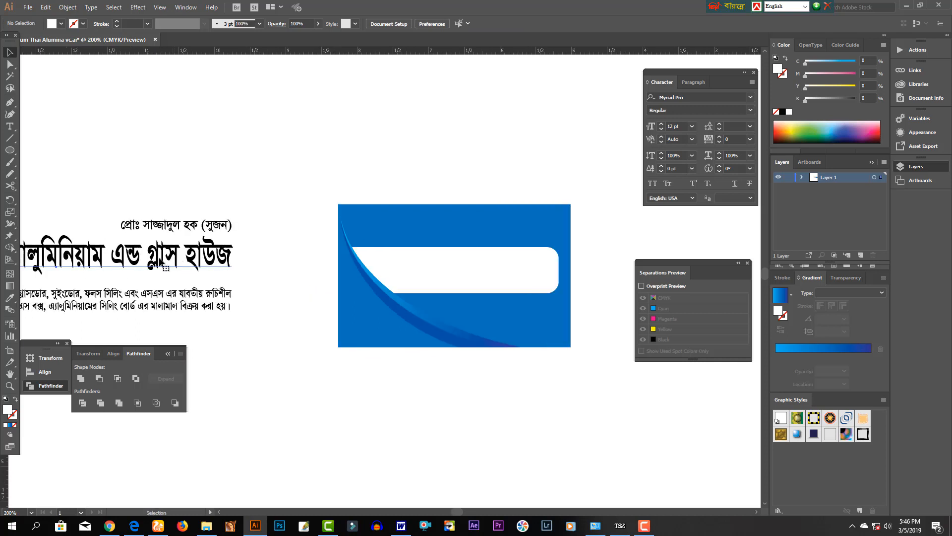
left_click_drag(166, 256, 485, 273)
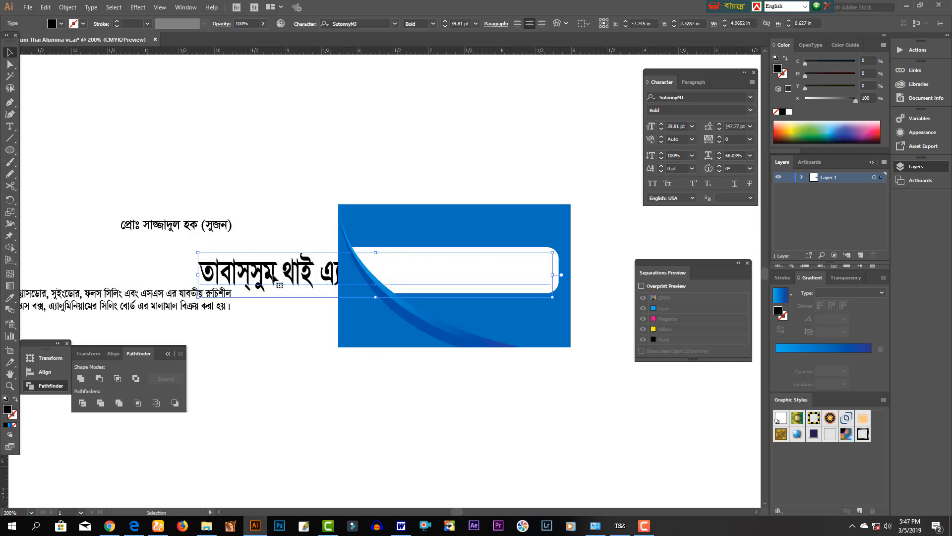
left_click_drag(199, 275, 387, 276)
key("ctrl+shift+]")
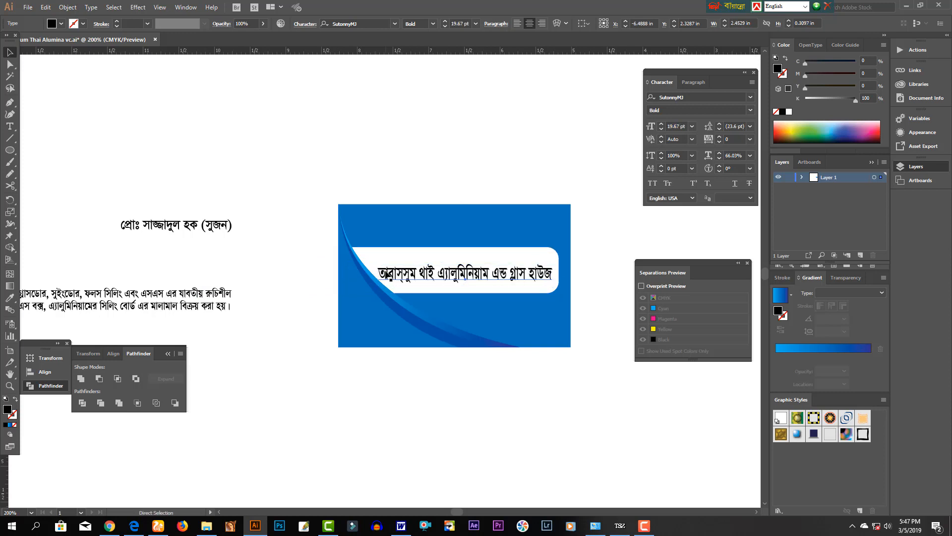
left_click(450, 270, "ctrl")
left_click(424, 291, "ctrl")
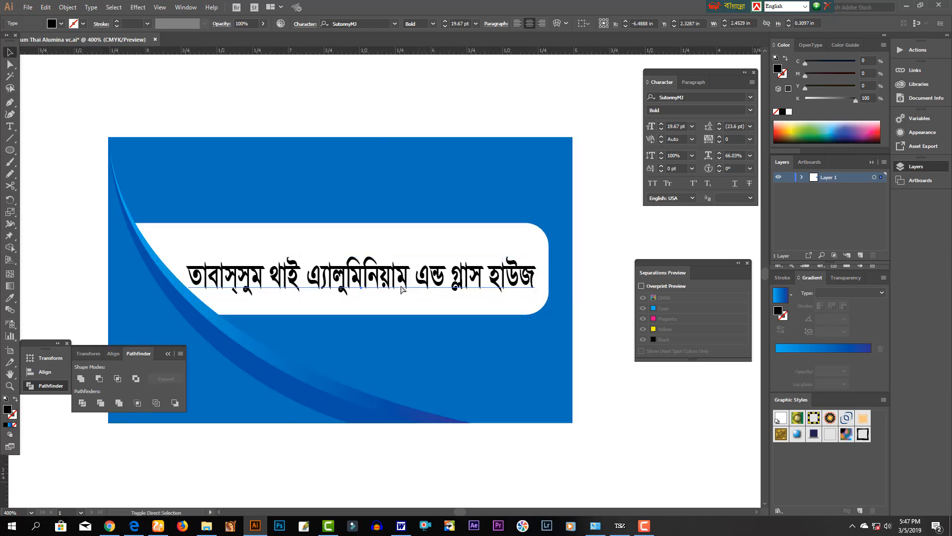
left_click_drag(381, 280, 380, 262)
- Enlarge the white bar to about 3.17 by 0.66 in, extending it closer to the card's right edge
left_click(547, 266)
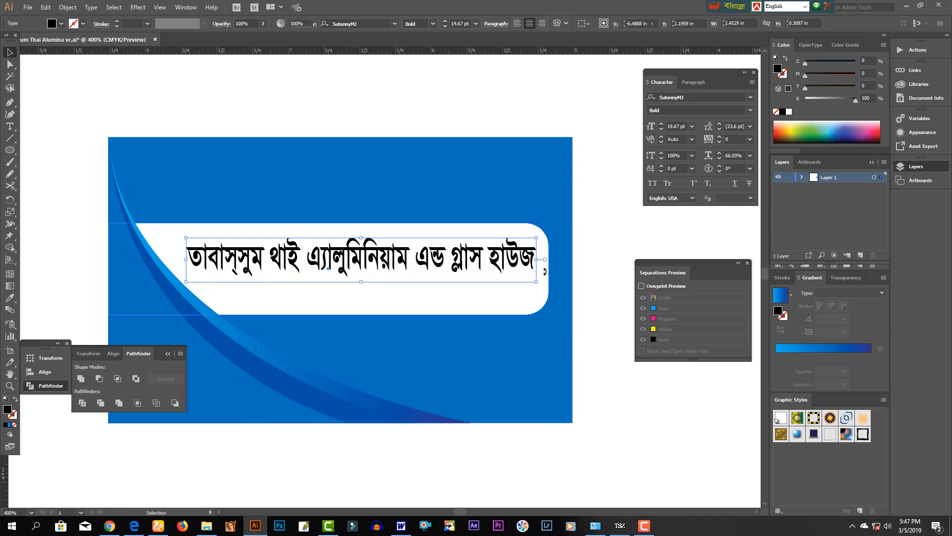
left_click_drag(549, 271, 561, 270)
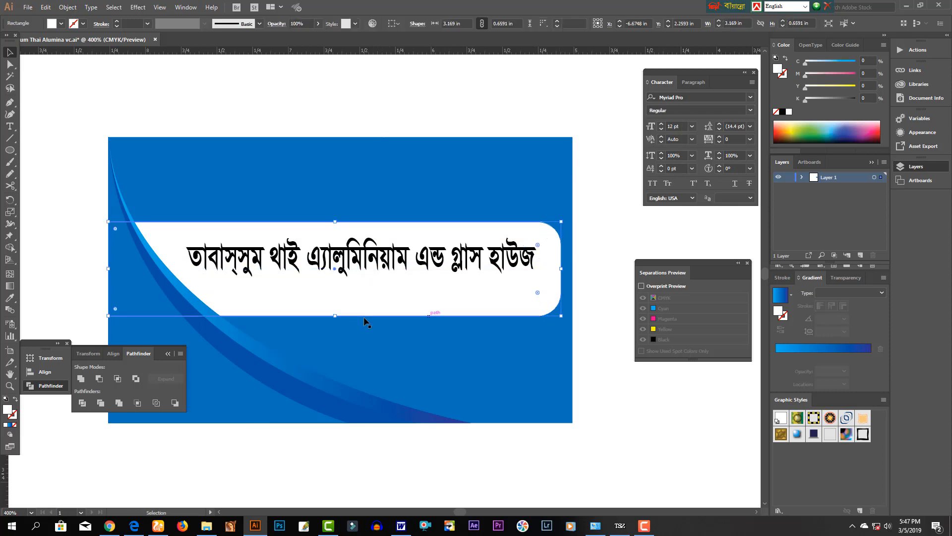
left_click_drag(337, 317, 336, 282)
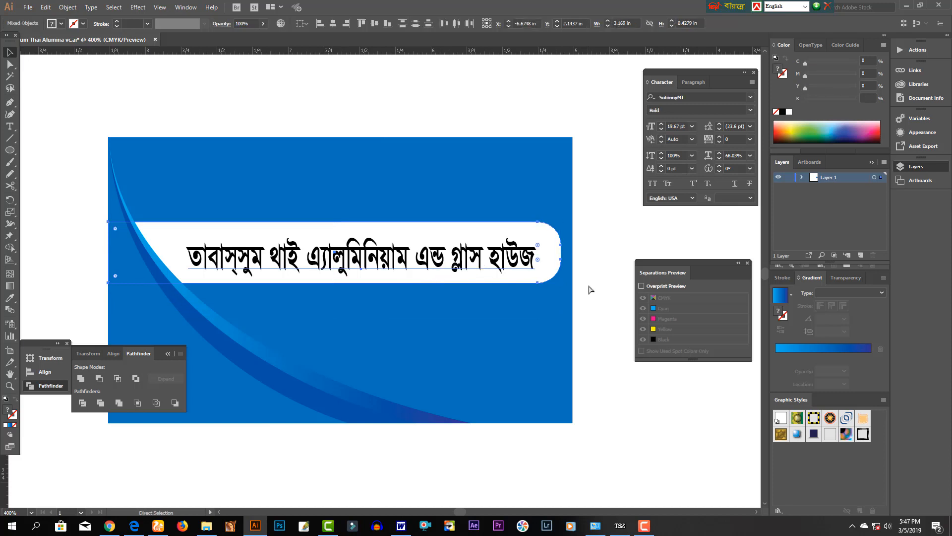
key("ctrl+z")
- Lock the card's background rectangle together with the curved corner shapes
left_click_drag(591, 410, 418, 391)
left_click_drag(248, 363, 170, 346)
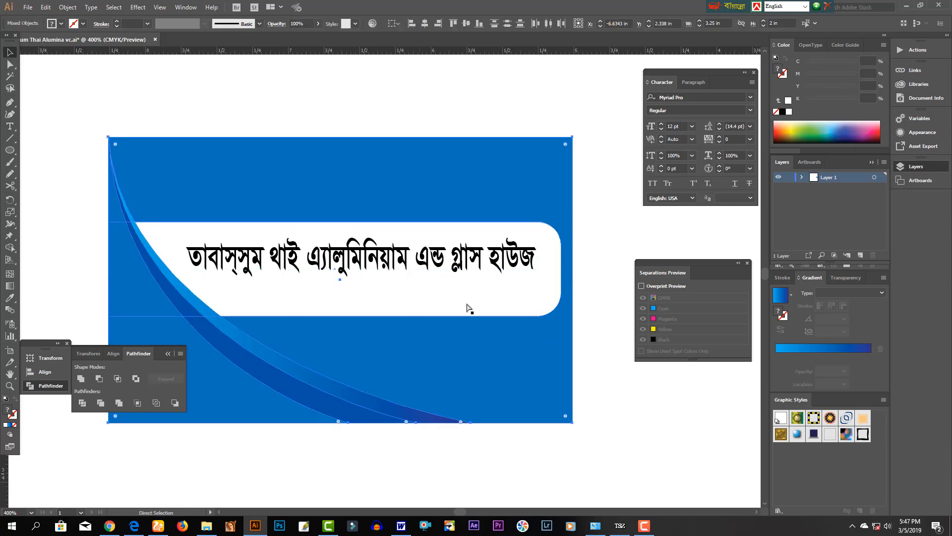
key("ctrl+2")
- Reduce the white bar's height to about 0.39 in by raising its lower edge, keeping the upper edge in place
left_click(381, 316)
left_click_drag(336, 315, 338, 277)
left_click(569, 275)
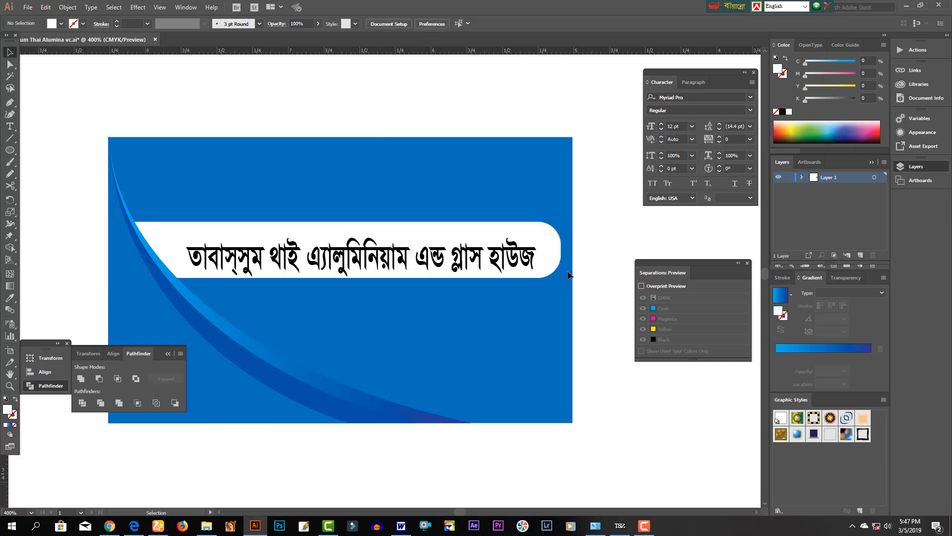
key("ctrl+z")
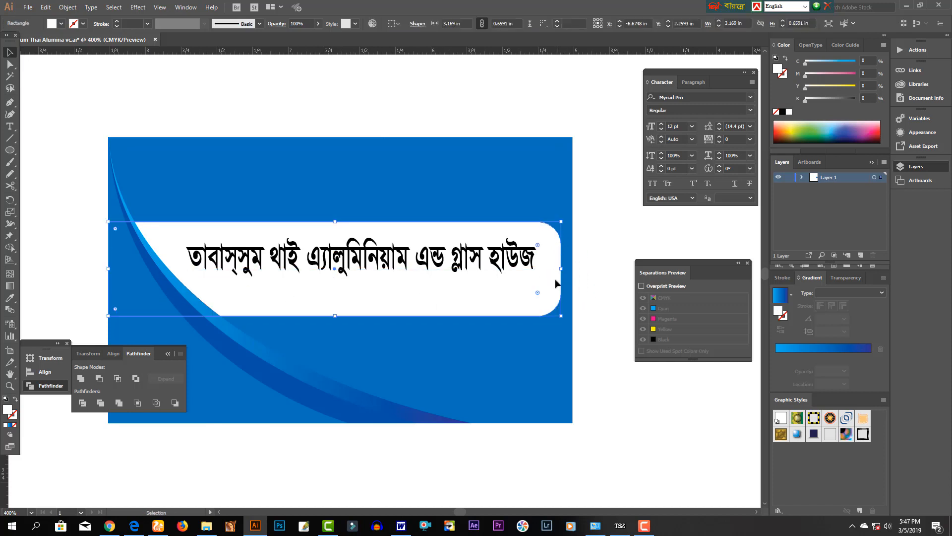
left_click_drag(336, 314, 335, 277)
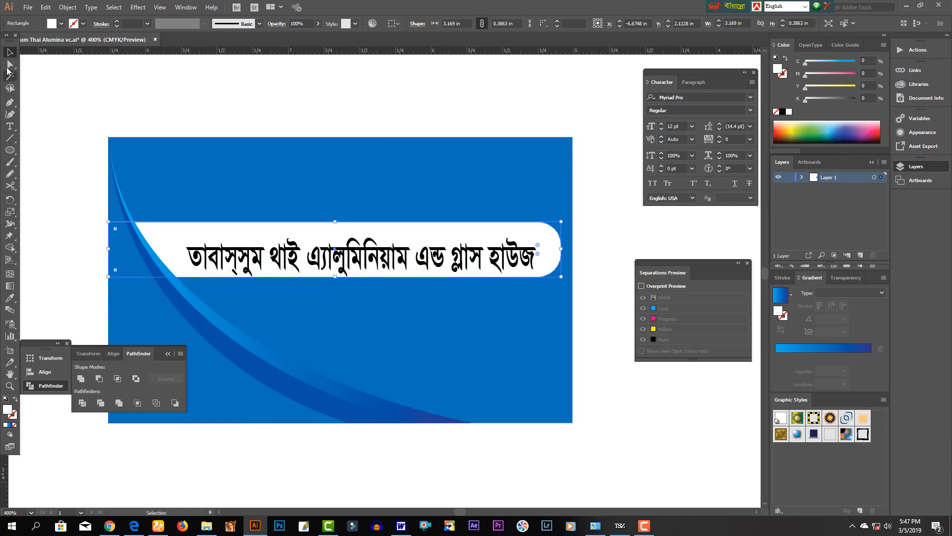
- Tighten the rounding of the white bar's two right-hand corners so its right end is squarer
left_click(10, 64)
left_click(599, 275)
left_click(547, 254)
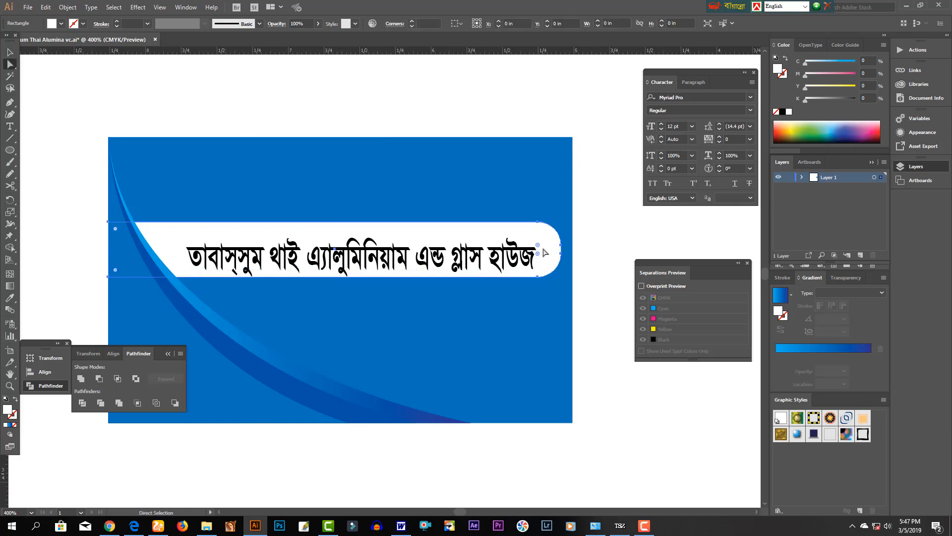
left_click_drag(537, 245, 547, 241)
left_click(615, 261)
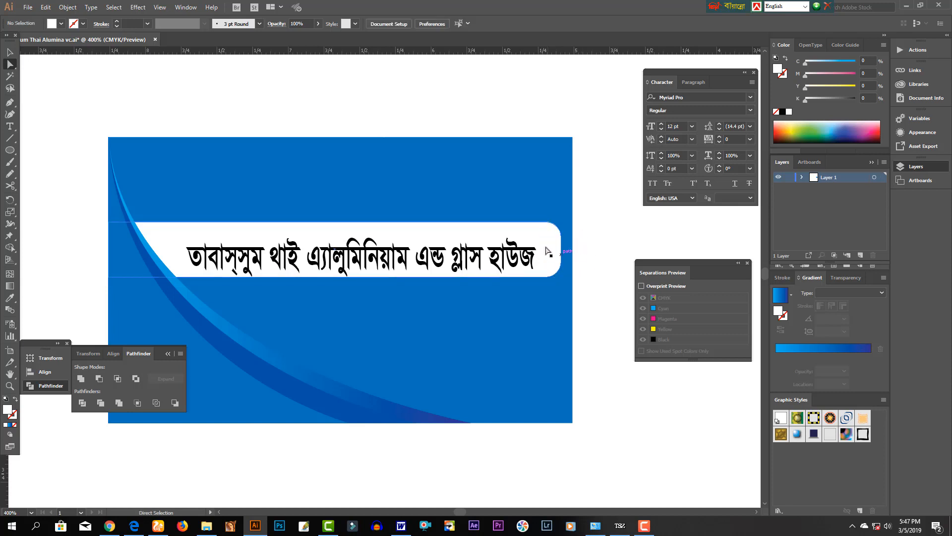
- Enlarge the shop name to about 2.70 by 0.35 in so it fills the visible part of the white bar
left_click_drag(486, 257, 554, 251)
left_click(10, 52)
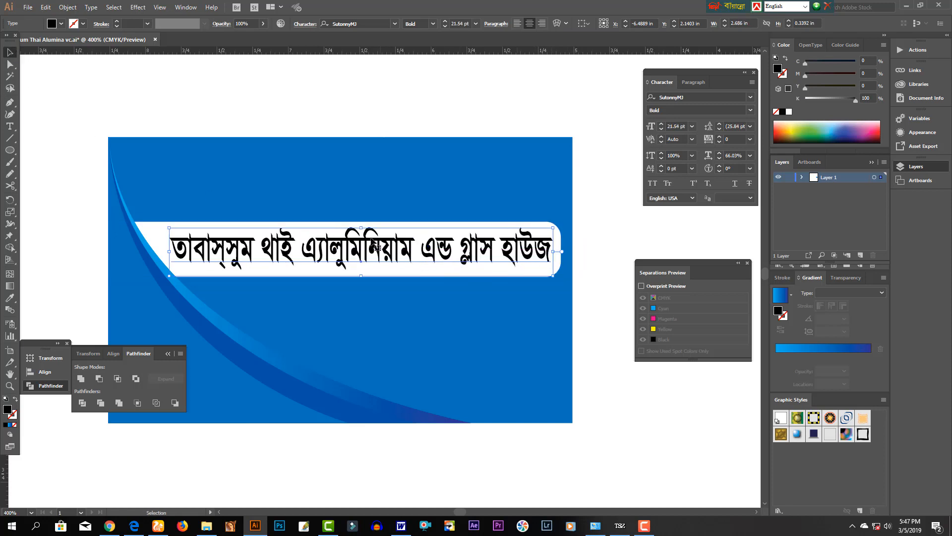
left_click_drag(361, 229, 361, 228)
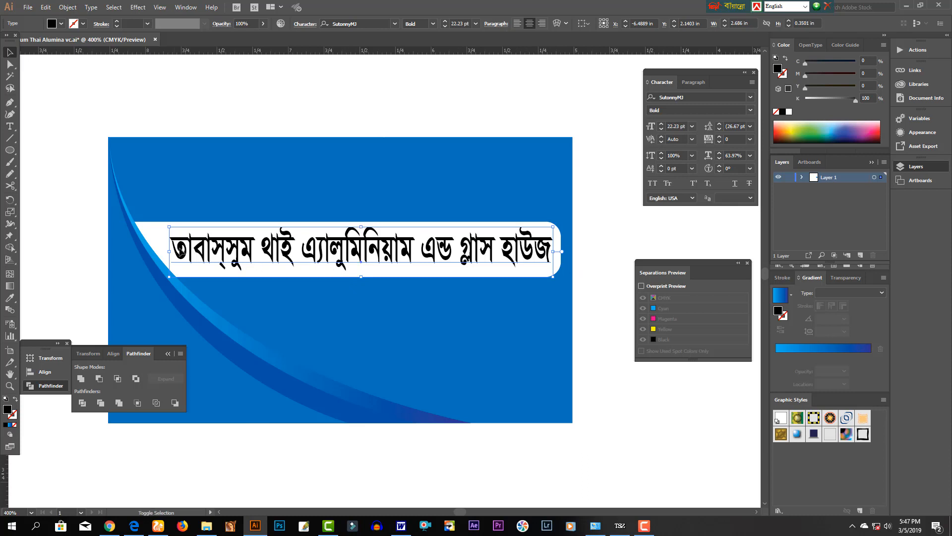
left_click_drag(170, 252, 167, 252)
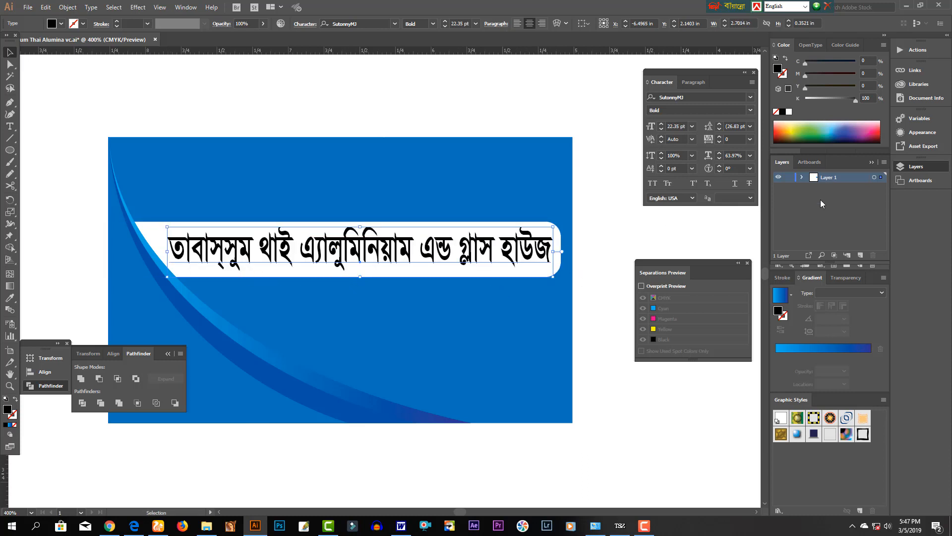
- Colour the shop name brownish red with C 45, M 96.08, Y 100, K 0
left_click(873, 127)
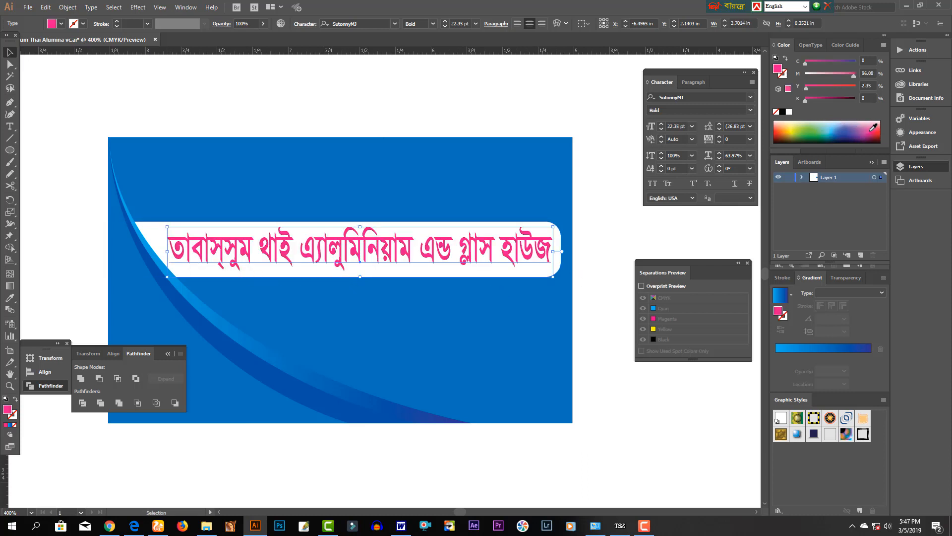
left_click_drag(850, 85, 887, 94)
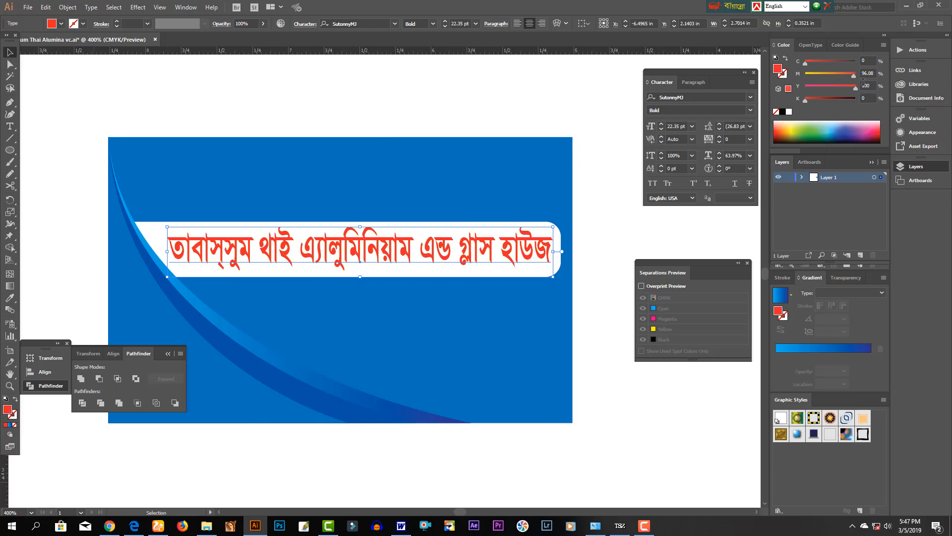
left_click_drag(826, 61, 833, 64)
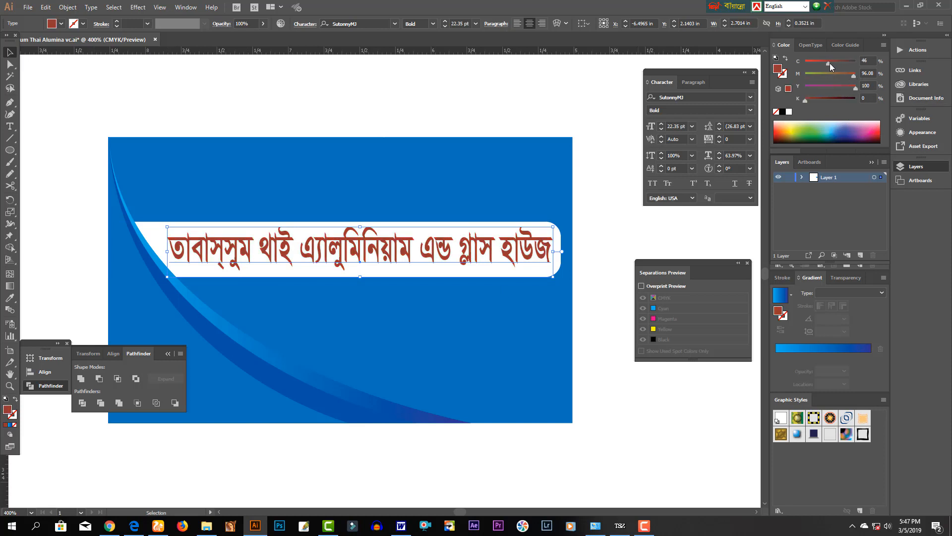
left_click(612, 272)
- Bring the two-line service description onto the card below the white bar, scaled down to about 8.72 pt
left_click(339, 298, "ctrl+alt")
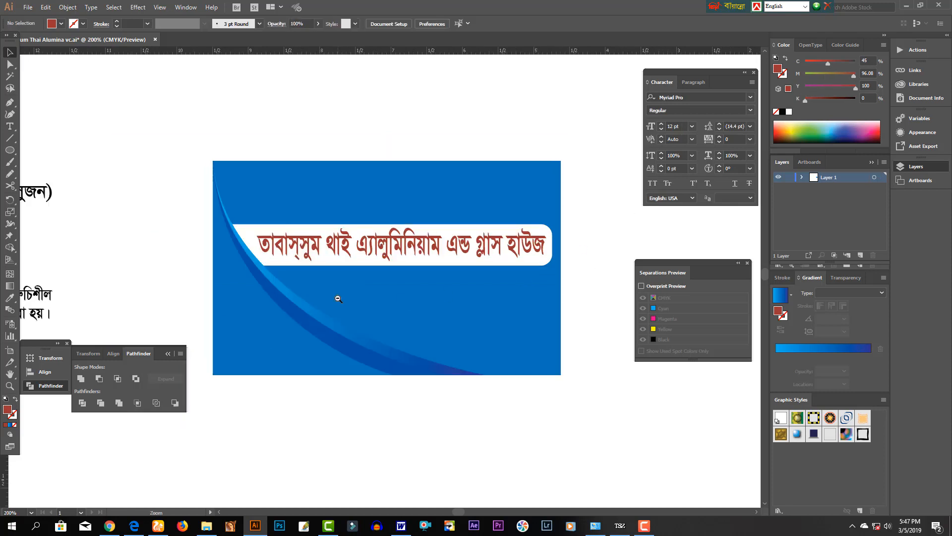
left_click(339, 298, "ctrl+alt")
left_click_drag(318, 319, 348, 337)
left_click_drag(267, 335, 124, 291)
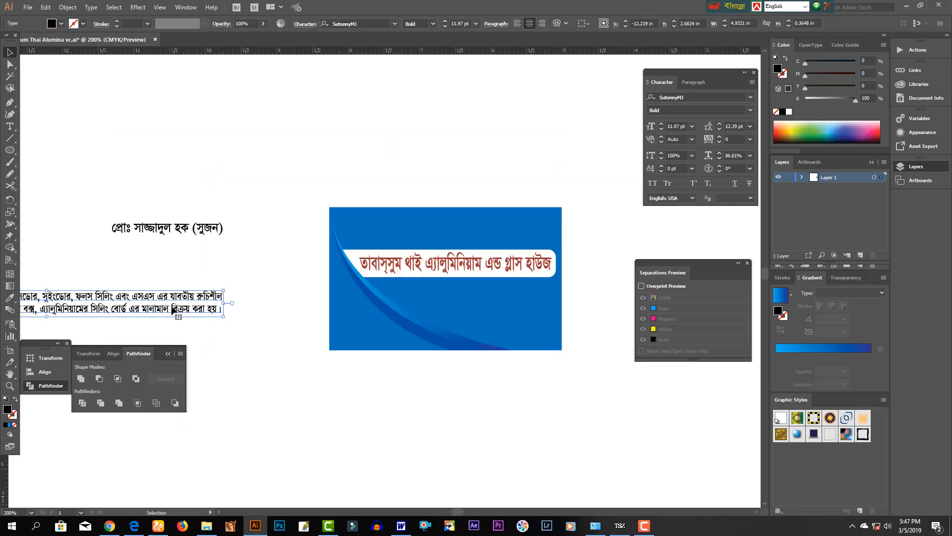
left_click_drag(173, 308, 492, 303)
left_click(457, 293, "ctrl")
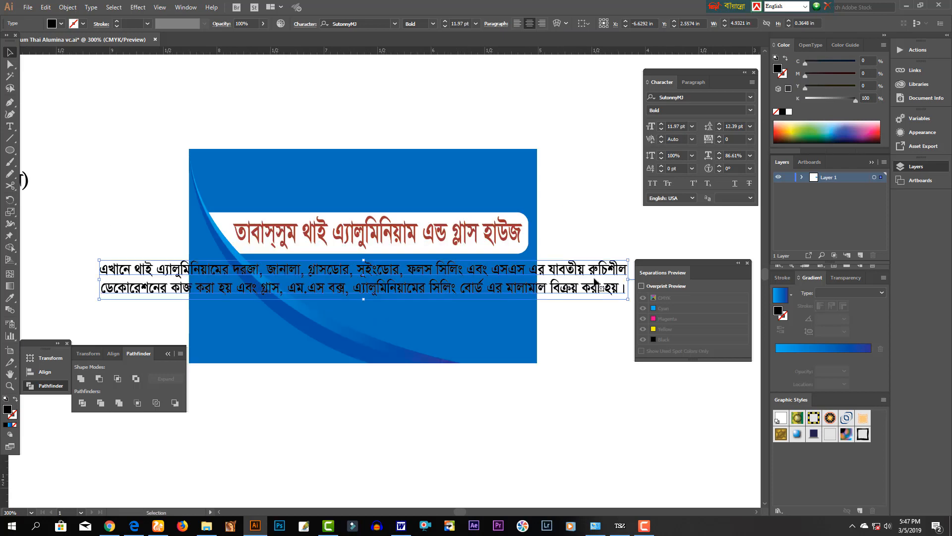
left_click_drag(628, 279, 556, 279)
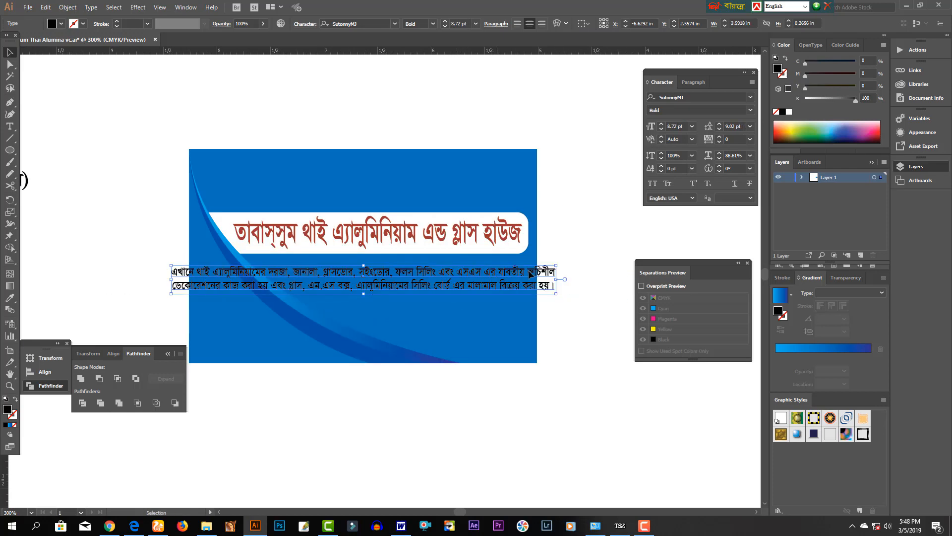
left_click_drag(344, 285, 468, 275)
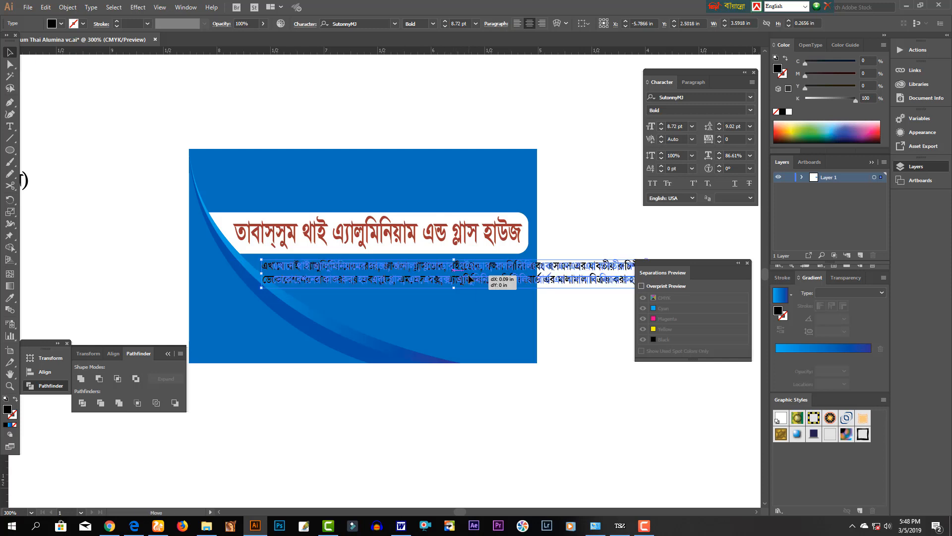
- Break the description's first line after "ফলস সিলিং" and join the remaining words with the line that follows
double_click(540, 268)
key("Return")
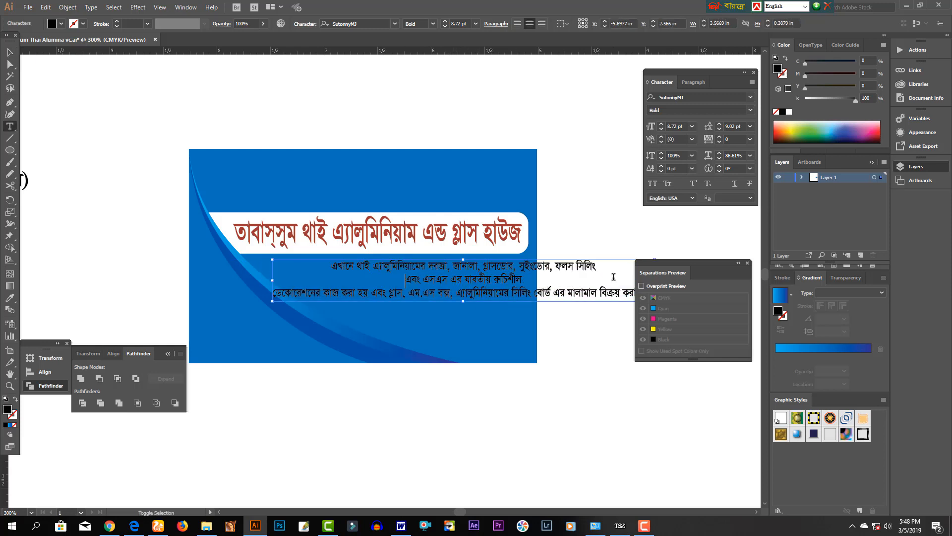
key("ctrl+shift+Right")
key("ctrl+shift+Right")
key("ctrl+shift+Right")
key("ctrl+shift+Right")
key("ctrl+shift+Right")
key("Right")
key("Delete")
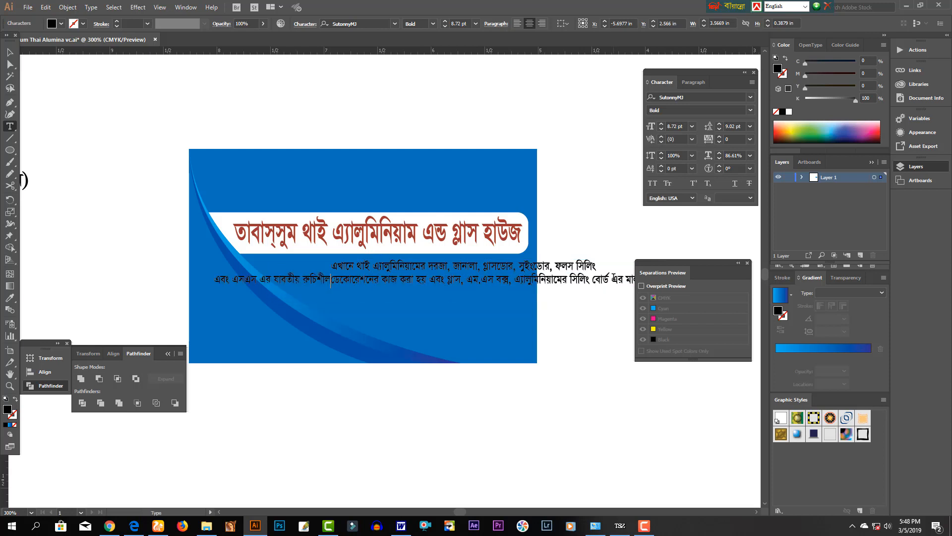
- Start a third description line at "গ্লাস, এম.এস বক্স" and position the text block beneath the white bar within the card
key("ctrl+shift+Right")
key("ctrl+shift+Right")
key("ctrl+shift+Right")
key("Right")
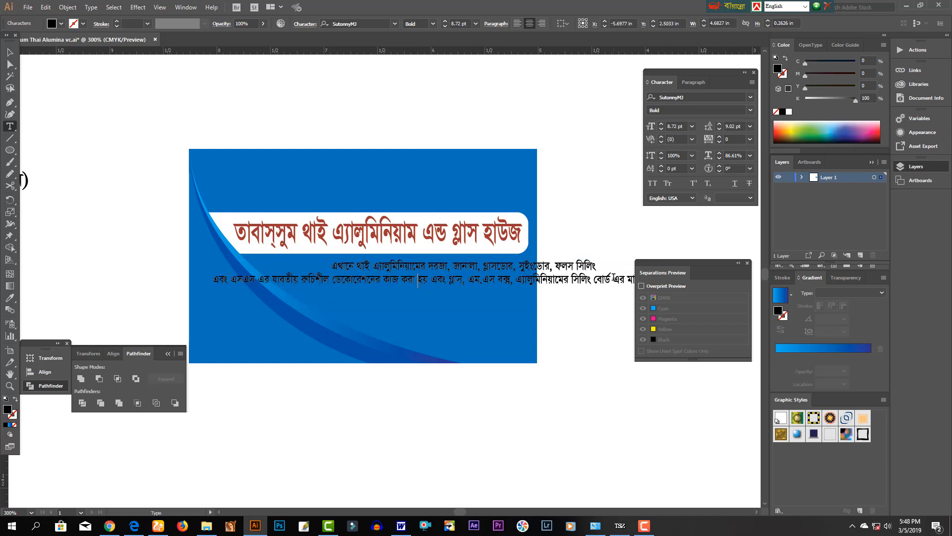
key("ctrl+shift+Right")
key("ctrl+shift+Right")
key("Right")
key("Return")
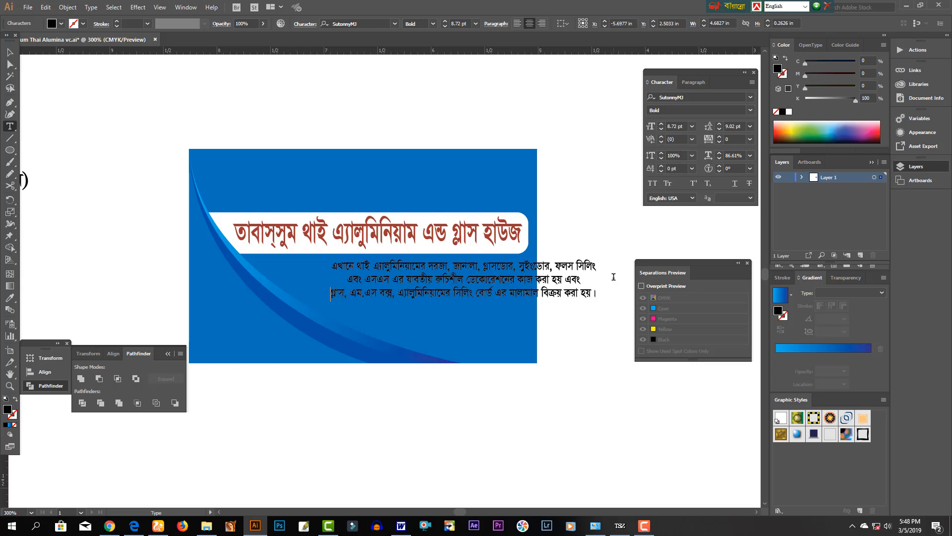
key("Escape")
left_click_drag(553, 281, 480, 282)
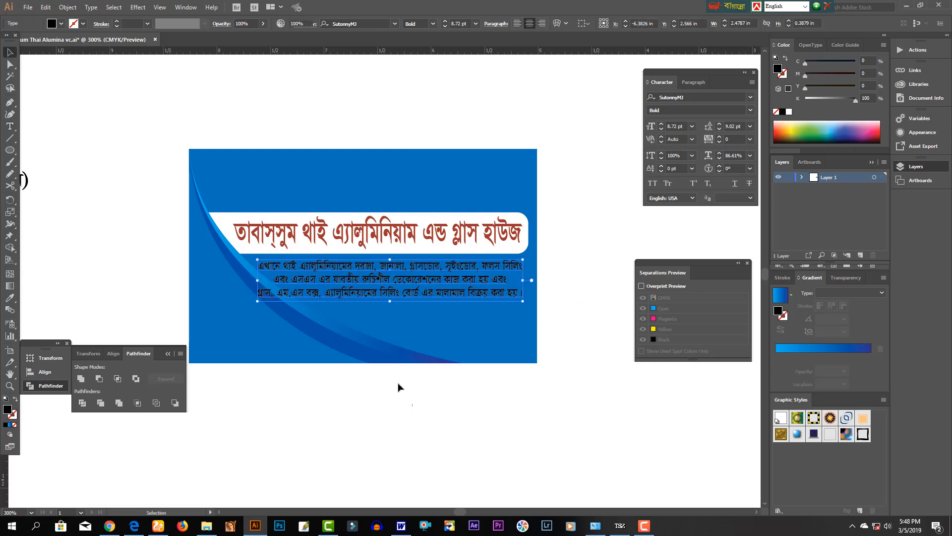
- Unlock all artwork and narrow the curved corner shapes to about 1.58 in wide, keeping their left edge fixed
left_click_drag(401, 388, 300, 344)
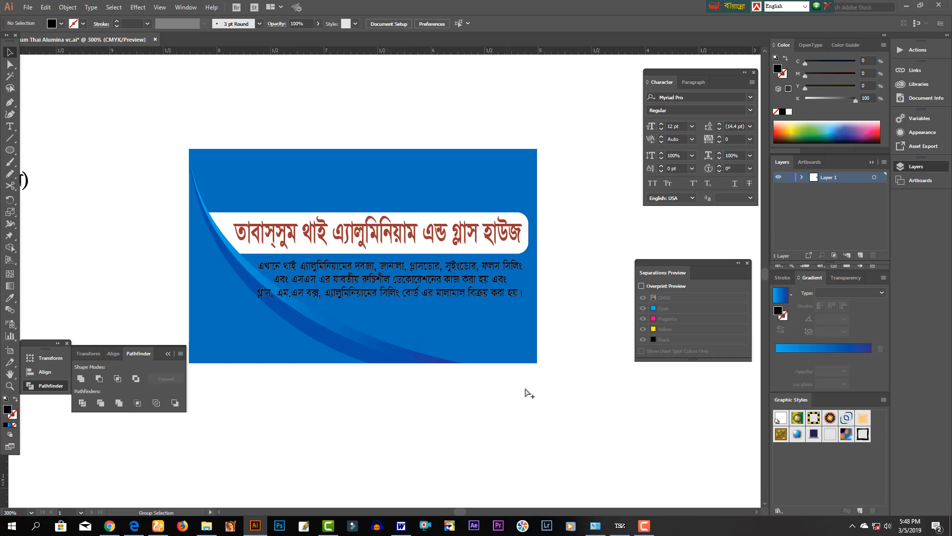
key("ctrl+alt+2")
left_click_drag(568, 366, 496, 335)
left_click_drag(465, 390, 327, 340)
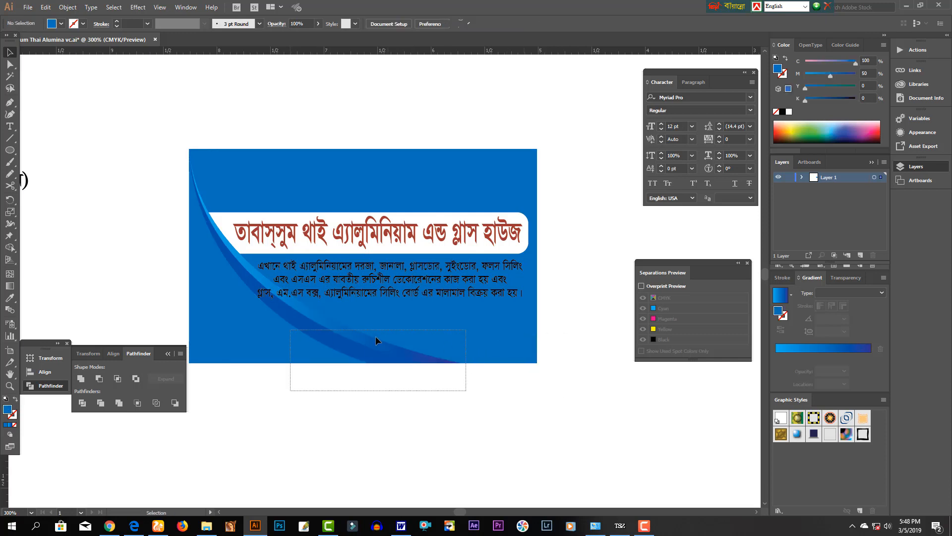
left_click_drag(463, 256, 359, 256)
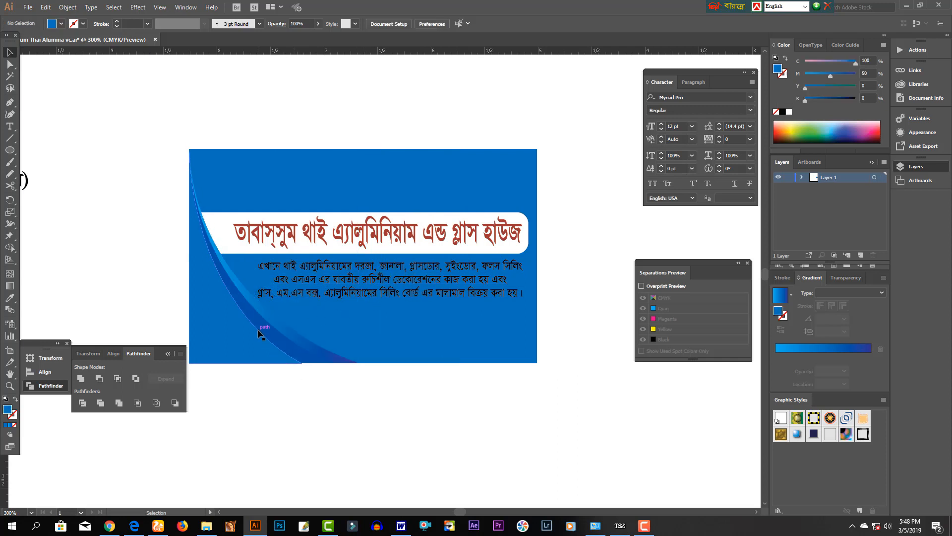
- Add a copy of the curved corner group rotated 180 degrees, flush with the card's top and right edges
left_click_drag(387, 393, 264, 332)
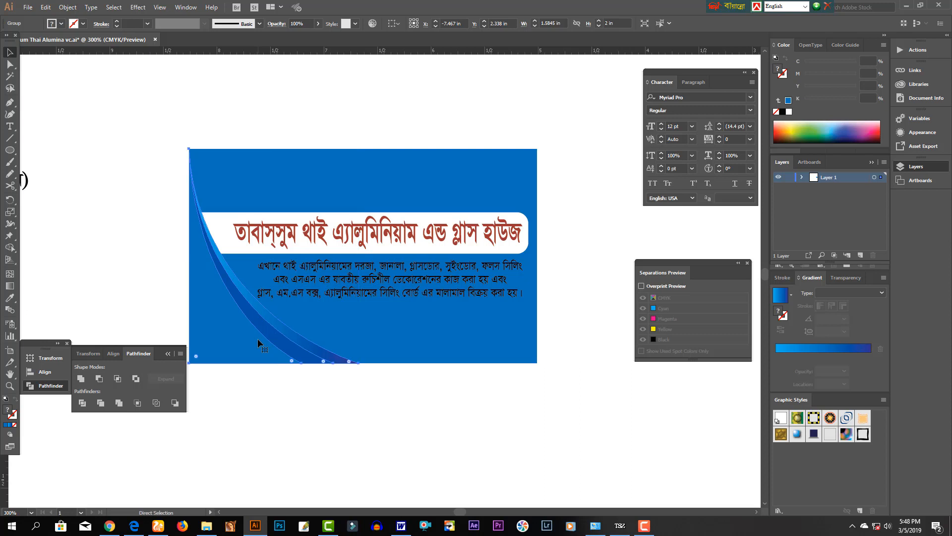
left_click_drag(364, 146, 187, 417)
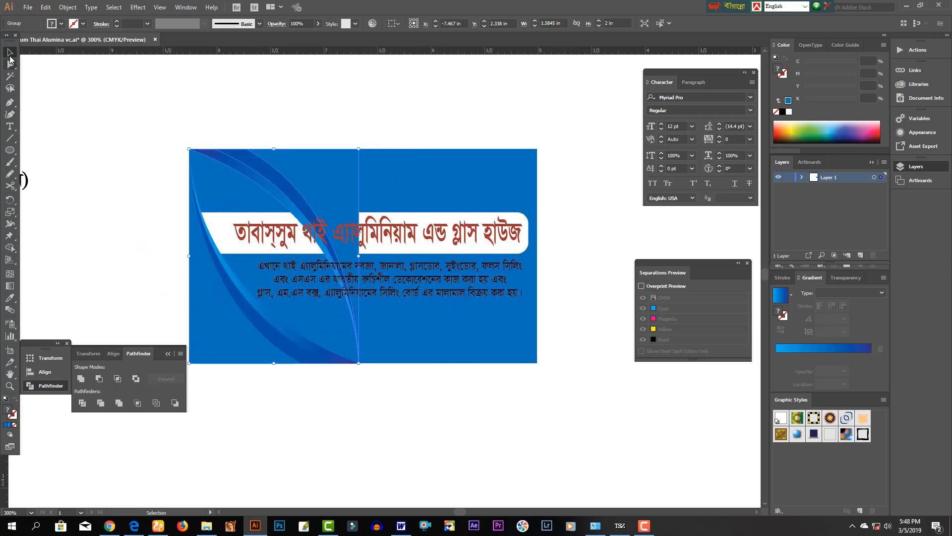
left_click_drag(365, 188, 516, 196)
left_click(562, 223)
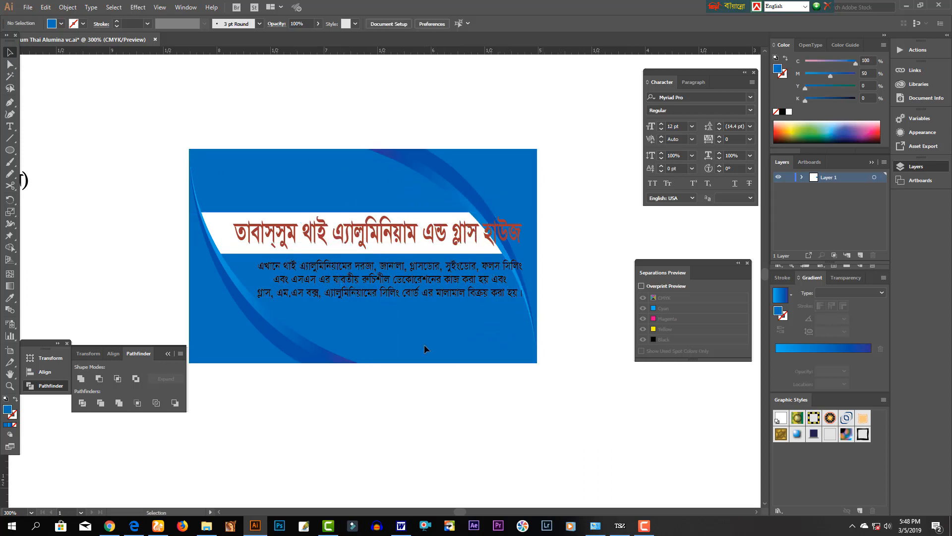
- Send the card background and the rotated curved group behind the name bar and all the text
left_click_drag(421, 159, 422, 160)
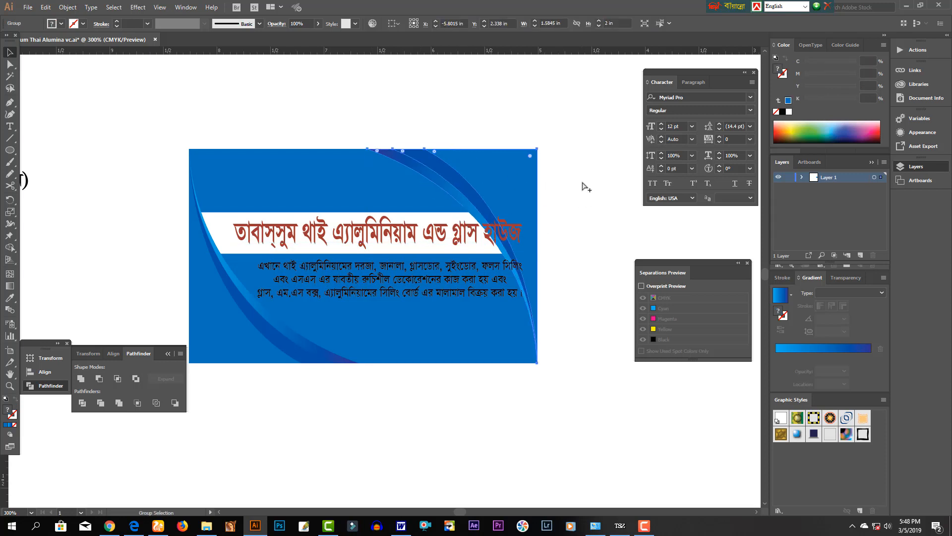
key("ctrl+2")
key("ctrl+alt+2")
left_click_drag(596, 155, 486, 188)
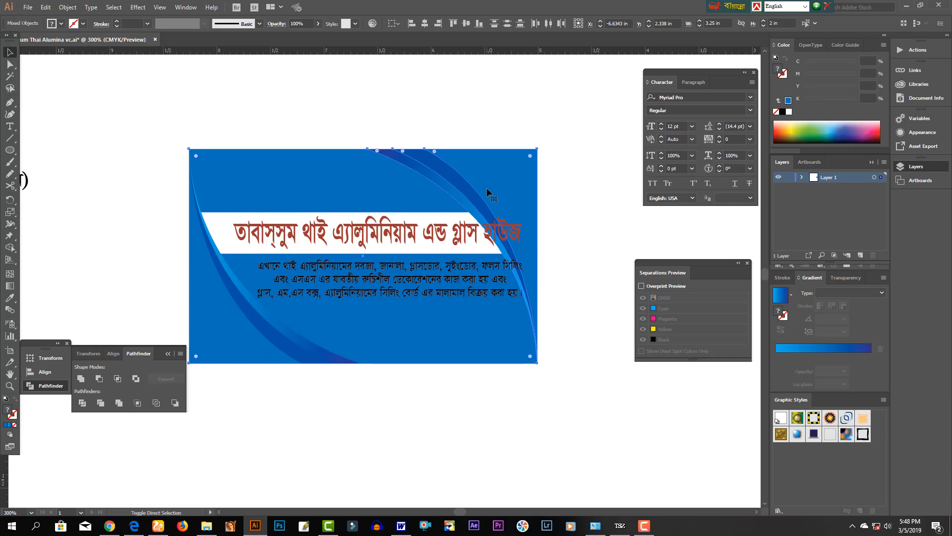
key("ctrl+shift+bracketleft")
left_click(563, 217)
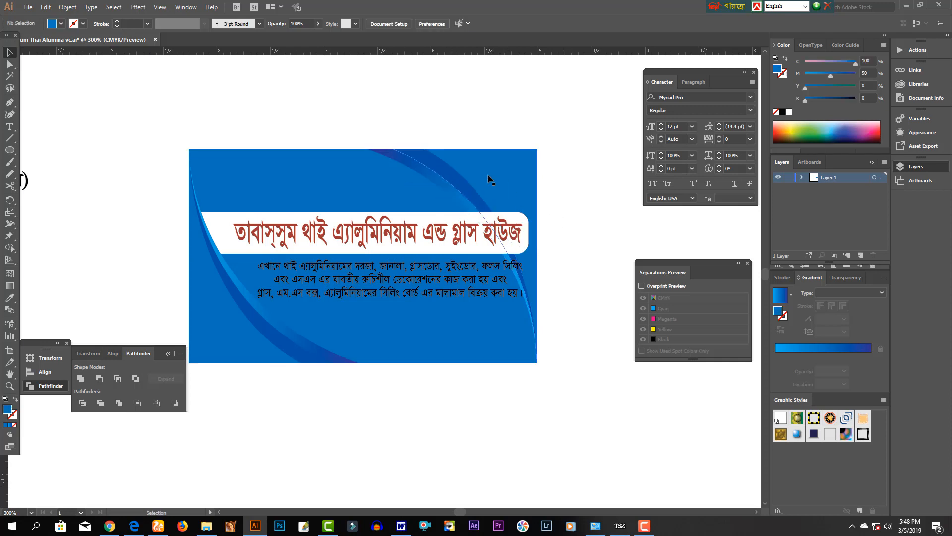
- Widen the rotated curved group towards the card's left side, keeping its right edge fixed
left_click(392, 183)
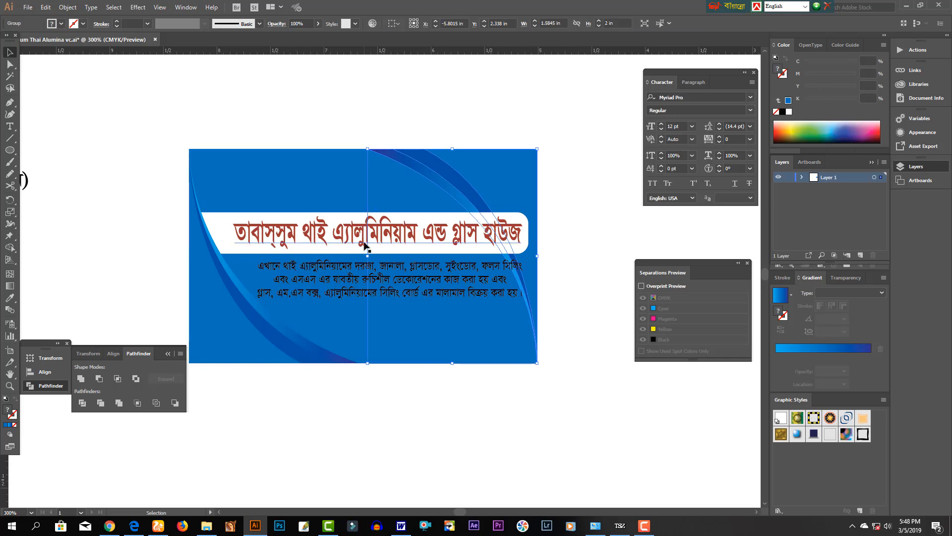
left_click_drag(368, 256, 239, 256)
left_click(382, 127)
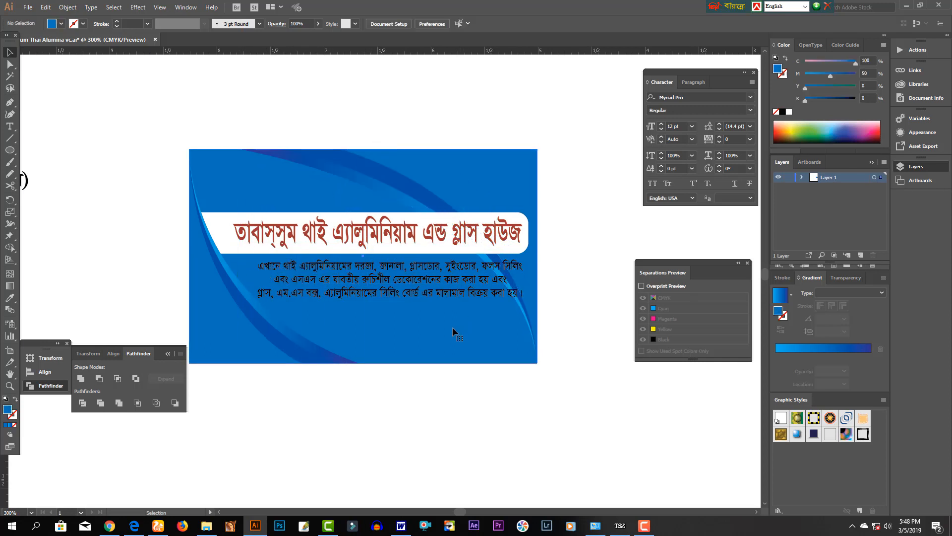
- Recolour the card's background rectangle light grey with C 4, M 3, Y 6 and K 8
left_click(452, 326)
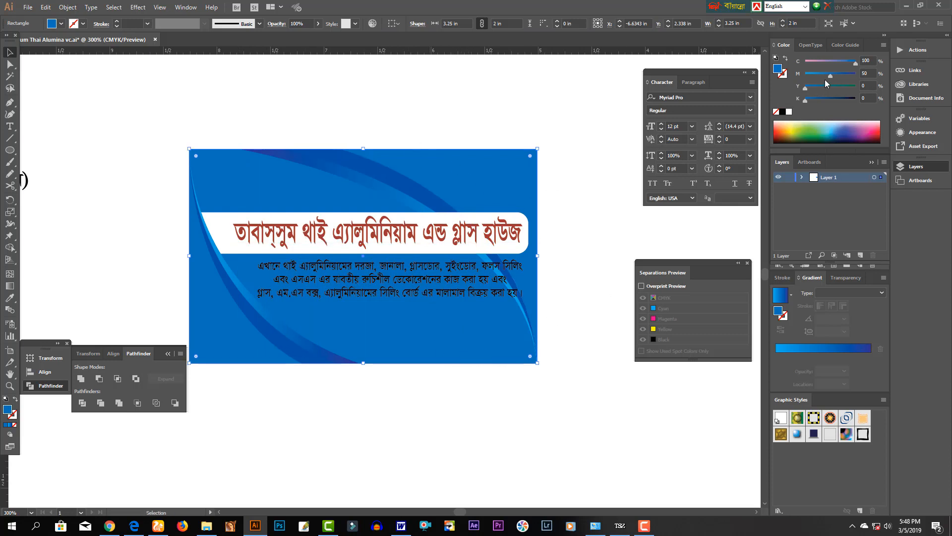
left_click_drag(830, 76, 803, 76)
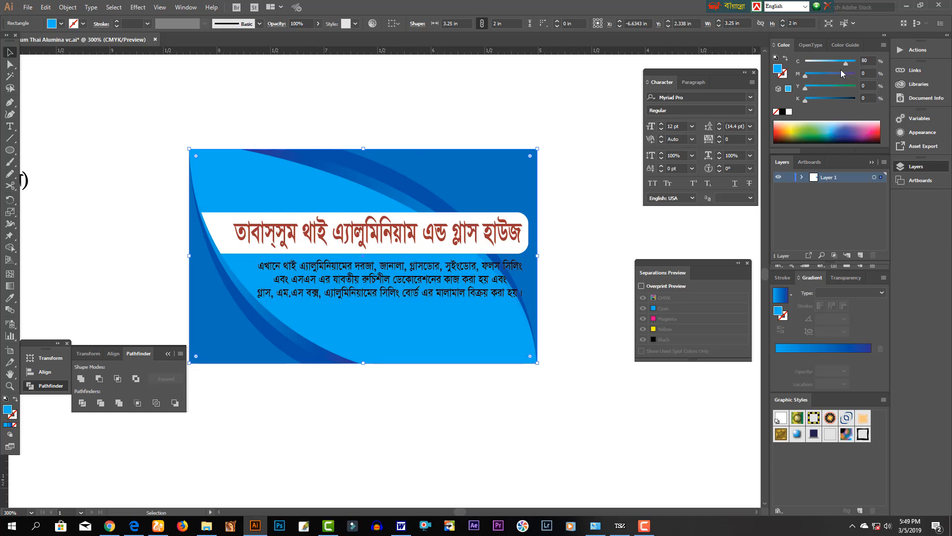
left_click(819, 74)
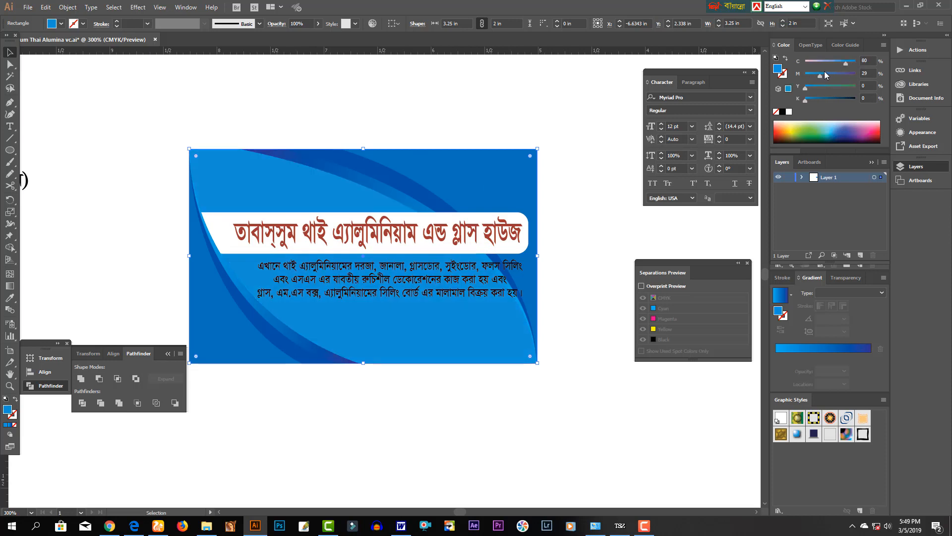
left_click_drag(846, 64, 839, 63)
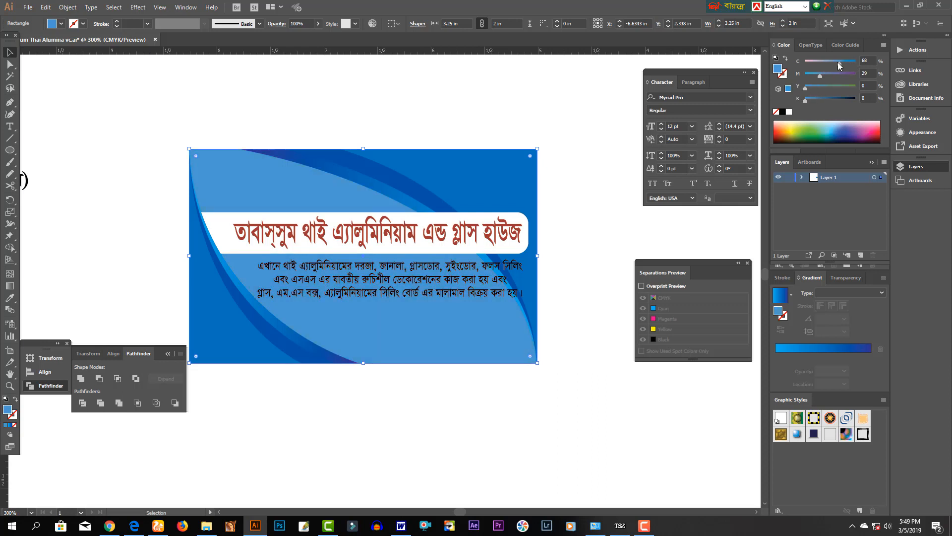
left_click_drag(839, 64, 783, 79)
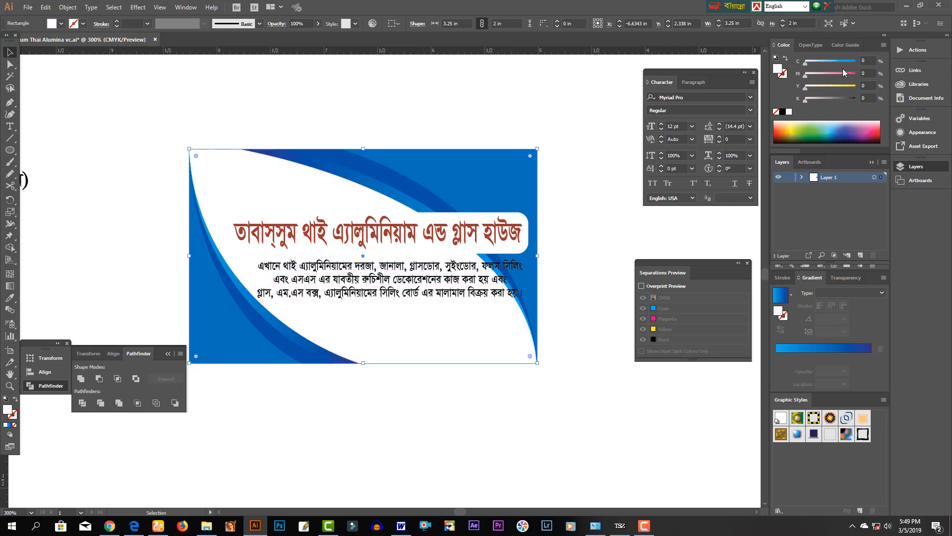
left_click_drag(808, 88, 811, 99)
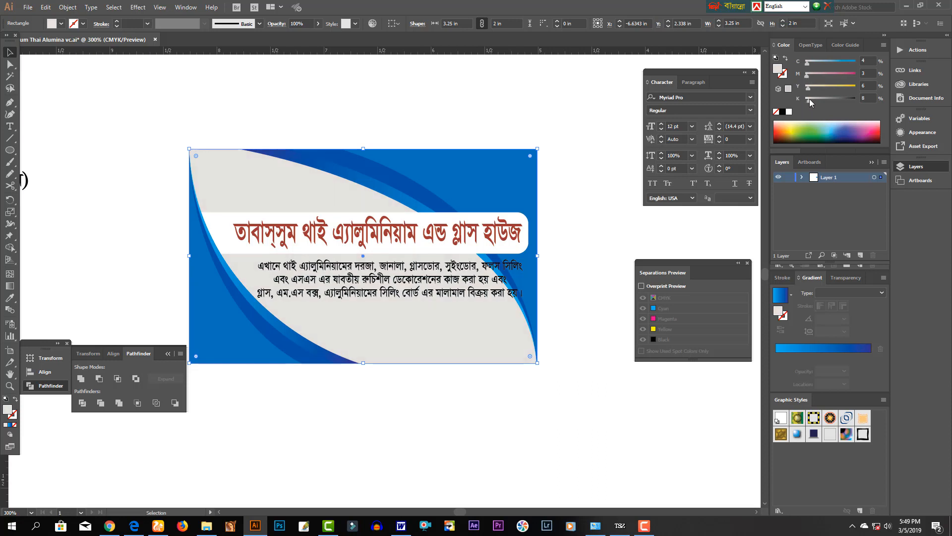
left_click(609, 204)
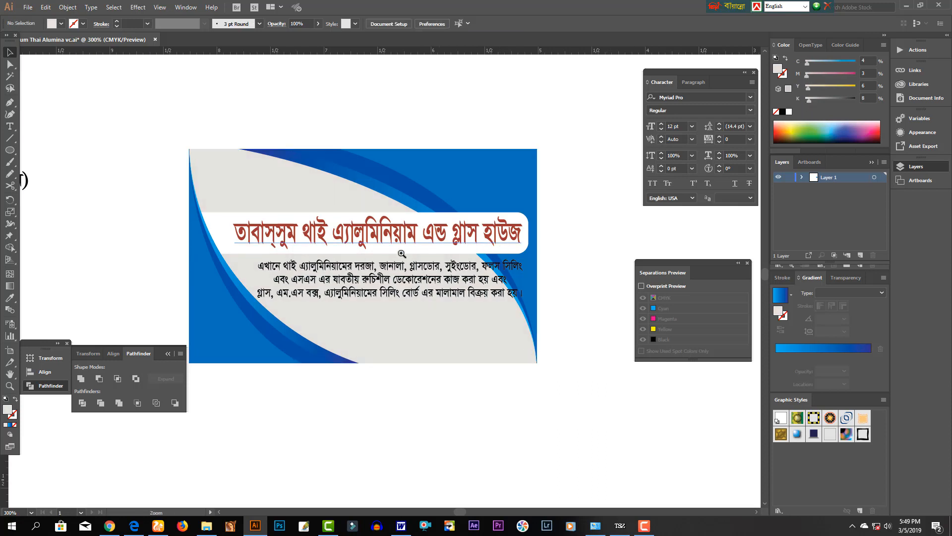
- Fill the name bar with the dark blue sampled from the lower curved shape
left_click(552, 242)
left_click(9, 297)
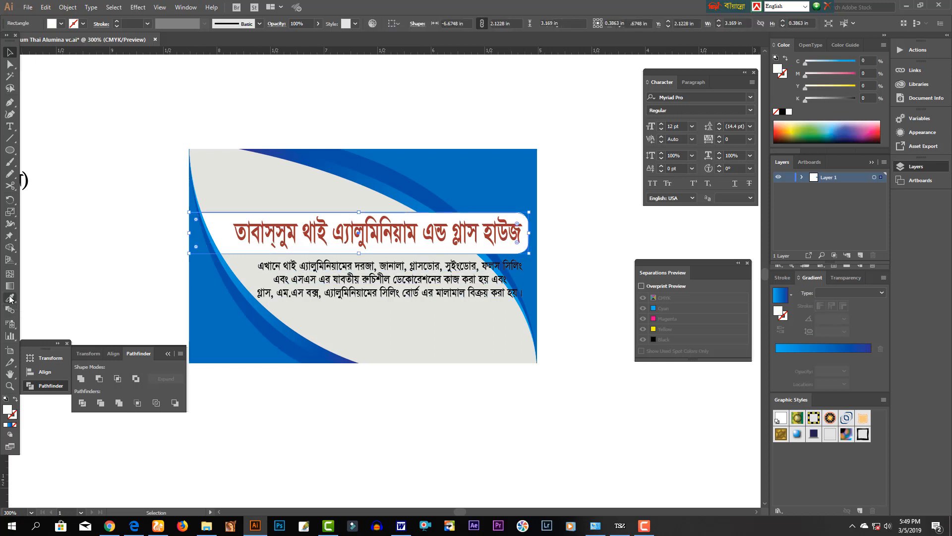
left_click(298, 346)
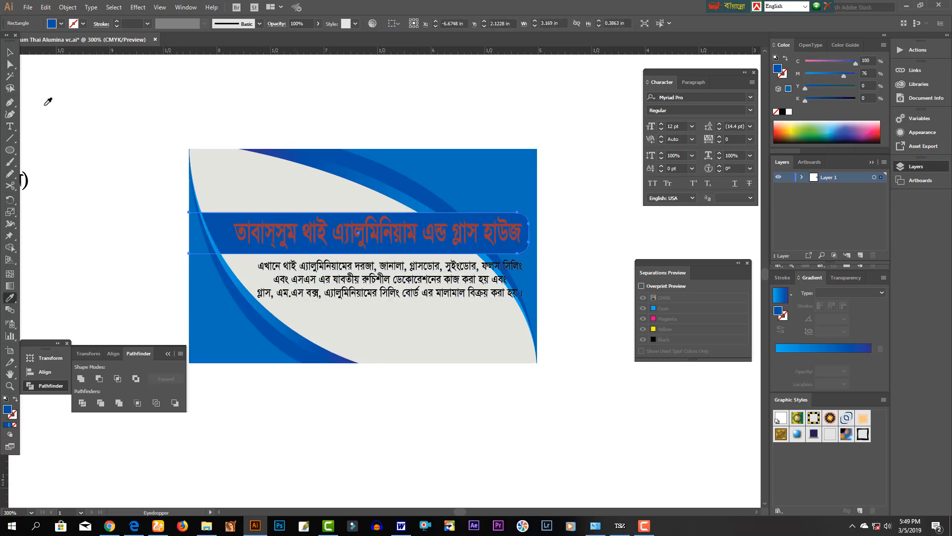
key("v")
left_click(289, 94)
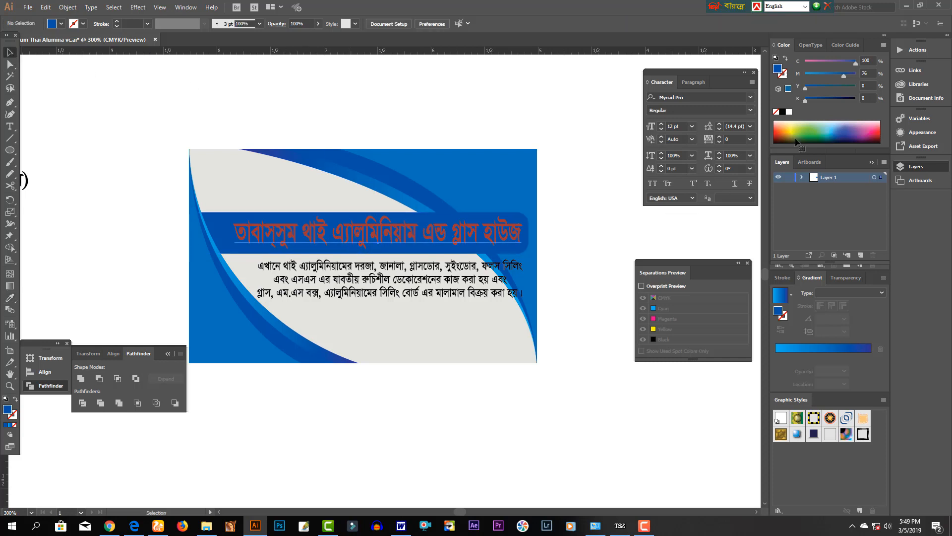
- Enlarge the shop name to about 23.47 pt within the blue bar and recolour it white
left_click_drag(831, 76, 799, 63)
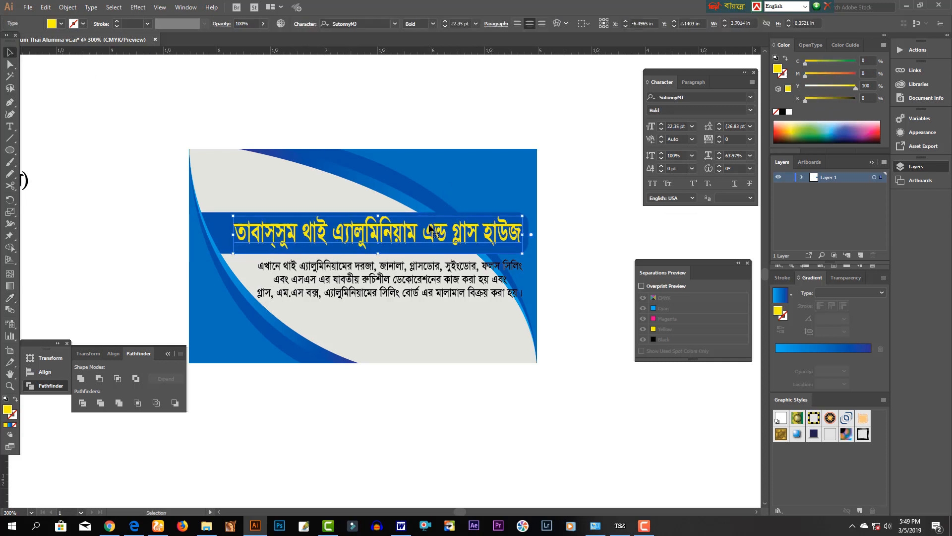
left_click_drag(431, 228, 411, 231)
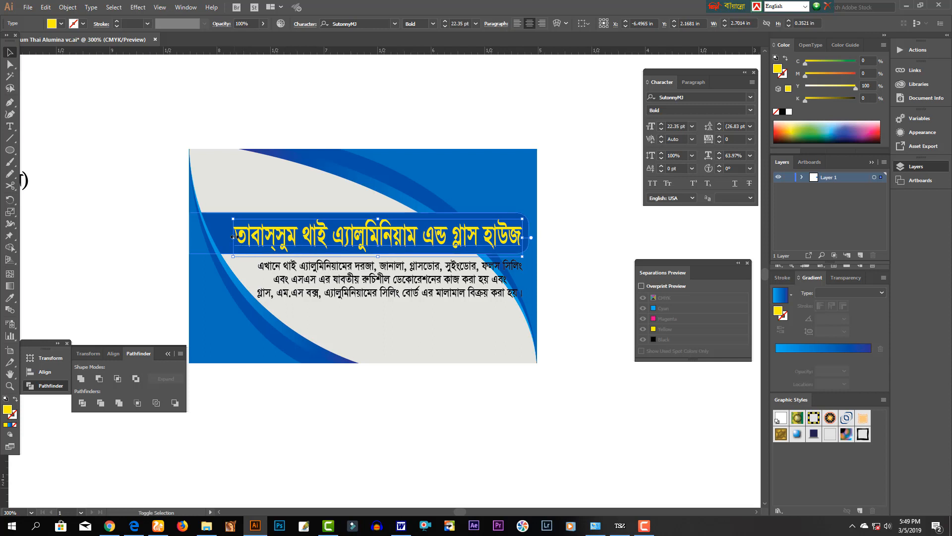
left_click_drag(233, 238, 219, 238)
key("Up")
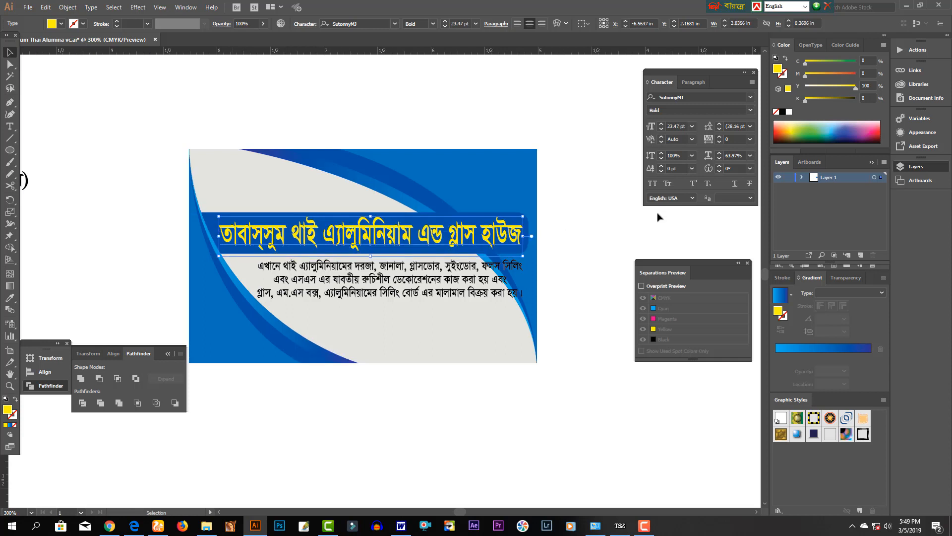
left_click(612, 210)
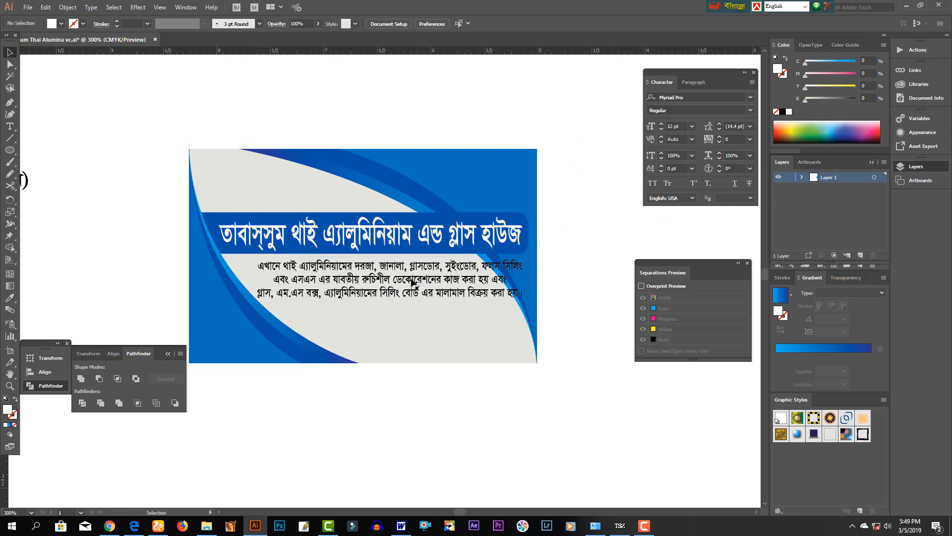
- Left-align the description at 100% horizontal scale and move it so its lines start inside the card's light area
left_click(386, 283)
left_click_drag(386, 283, 385, 284)
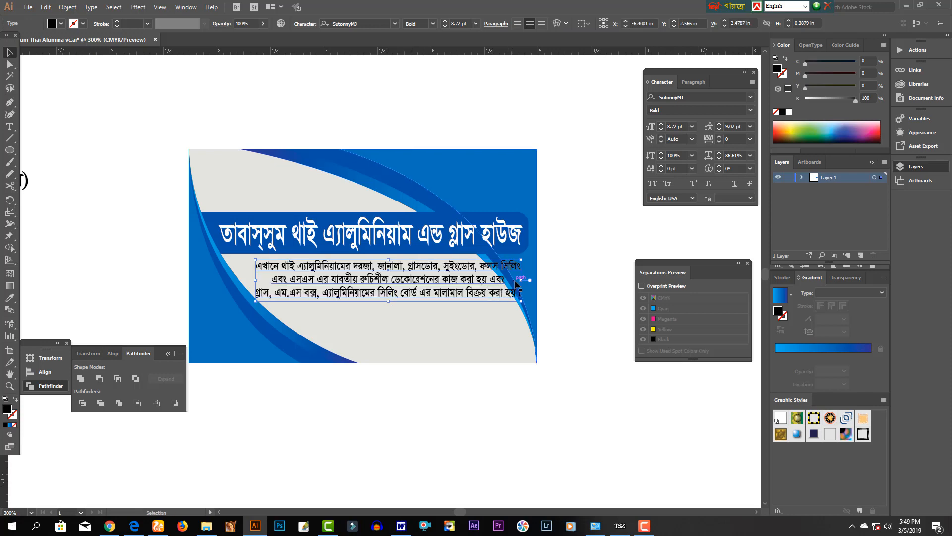
left_click_drag(519, 280, 480, 280)
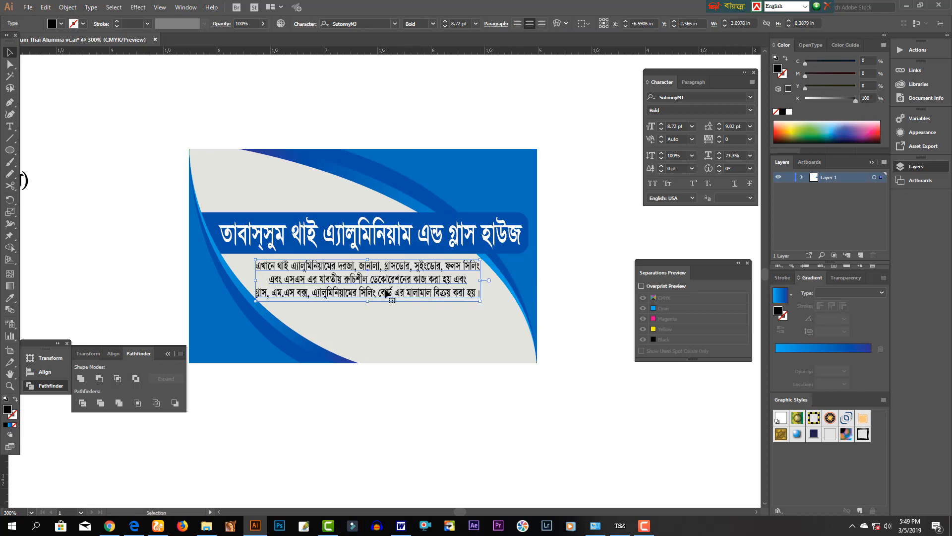
key("a")
key("ctrl+shift+x")
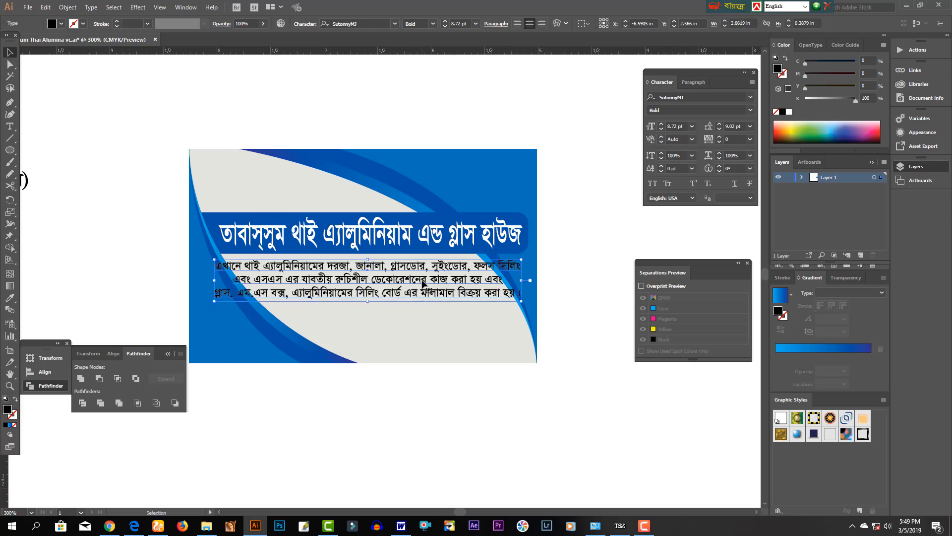
key("ctrl+shift+l")
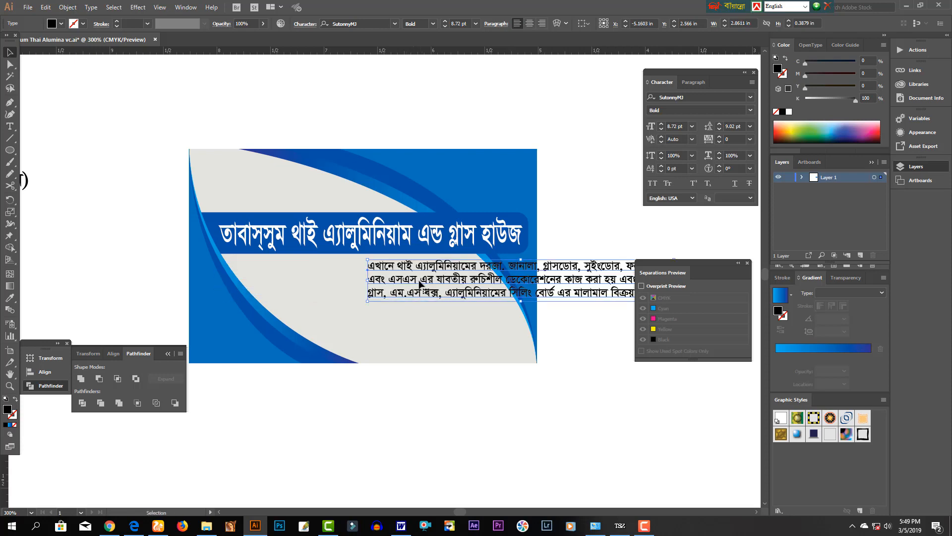
left_click_drag(418, 279, 306, 279)
- Break the description's first line after "গ্লাসডোর," and join "সুইংডোর, ফলস সিলিং" with the line that follows
key("t")
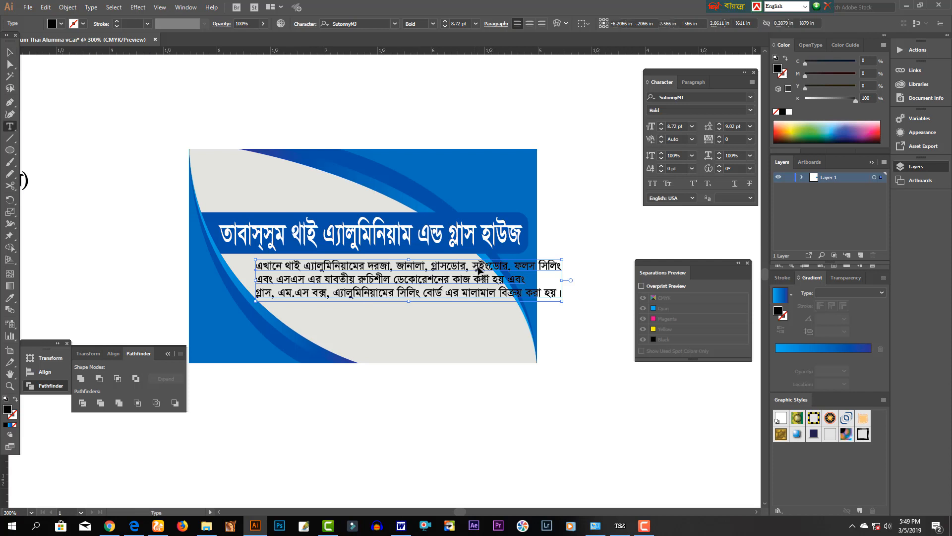
left_click(469, 267)
key("Return")
key("ctrl+shift+Right")
key("ctrl+shift+Right")
key("ctrl+shift+Right")
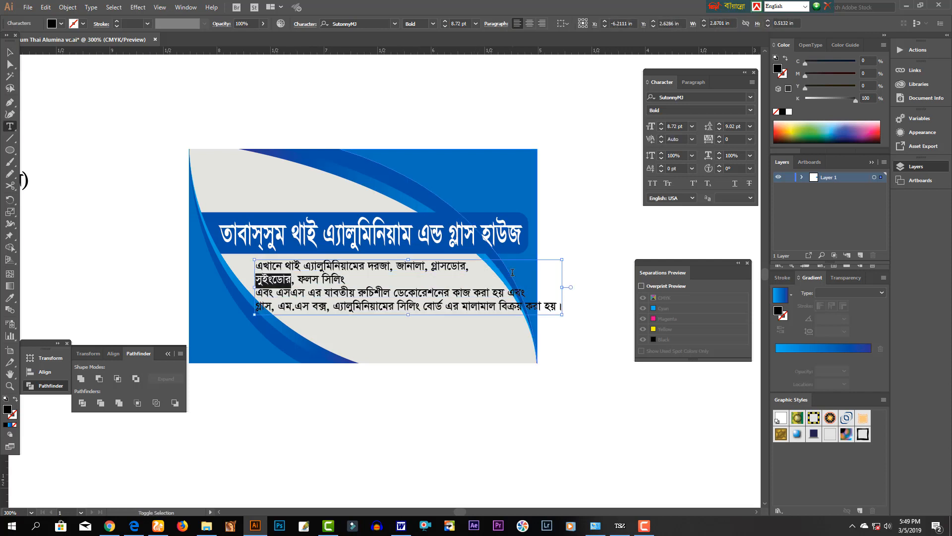
key("Right")
key("Delete")
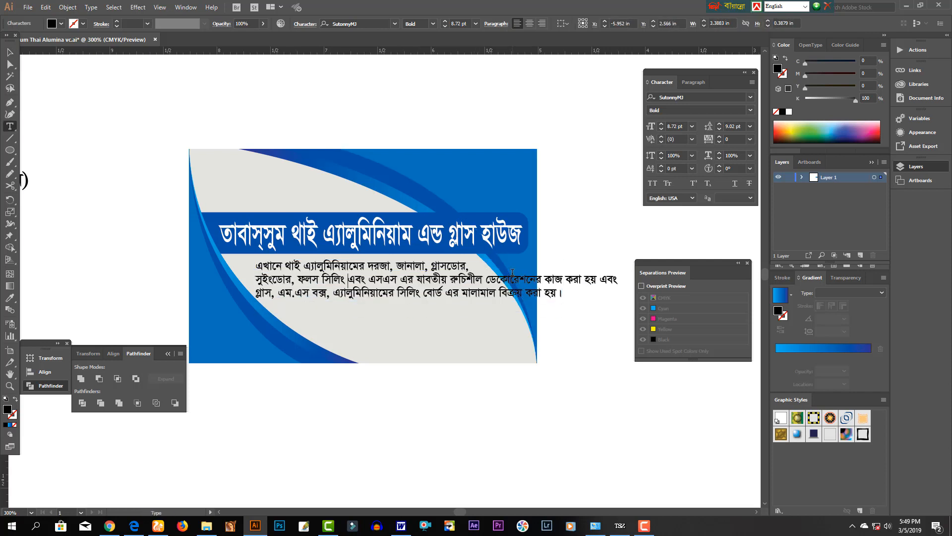
- Break the description's second line after "রুচিশীল" so a new line starts at "ডেকোরেশনের"
key("ctrl+shift+Right")
key("ctrl+shift+Right")
key("ctrl+shift+Right")
key("ctrl+shift+Right")
key("ctrl+shift+Right")
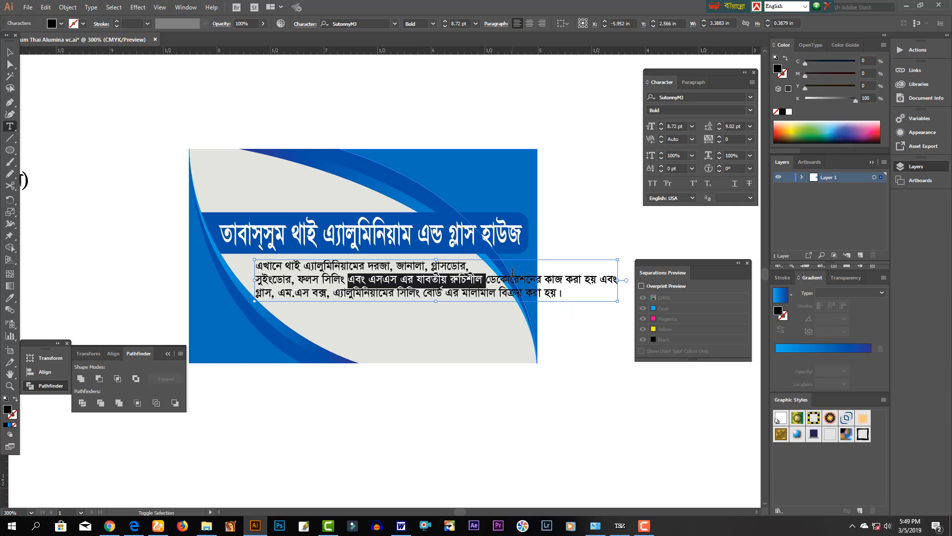
key("Right")
key("Delete")
key("Return")
- Join the line "ডেকোরেশনের কাজ করা হয় এবং" with the glass and box text that follows it
key("ctrl+shift+Right")
key("ctrl+shift+Right")
key("ctrl+shift+Right")
key("ctrl+shift+Right")
key("ctrl+shift+Right")
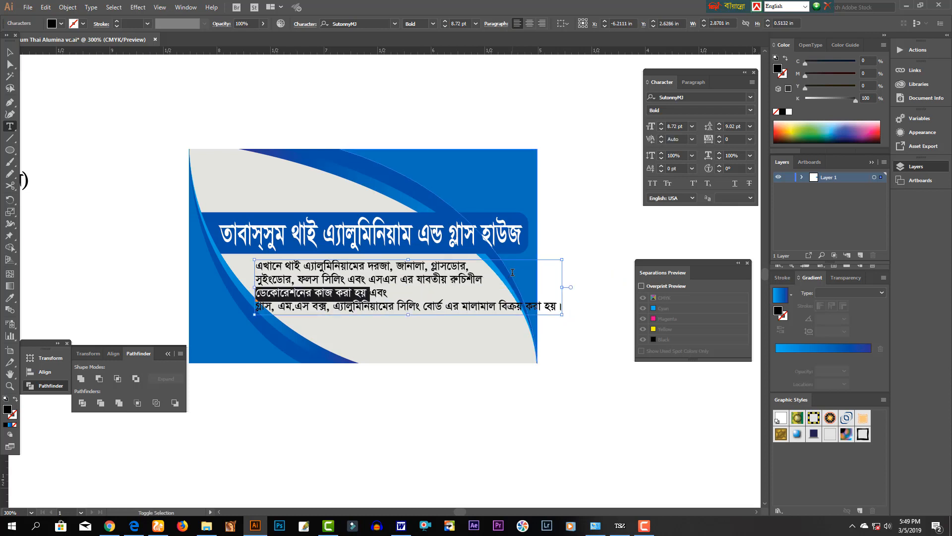
key("Right")
key("Delete")
- Remove the comma after "এম.এস বক্স" and start a fourth description line at "এ্যালুমিনিয়ামের"
key("ctrl+shift+Right")
key("ctrl+shift+Right")
key("ctrl+shift+Right")
key("ctrl+shift+Right")
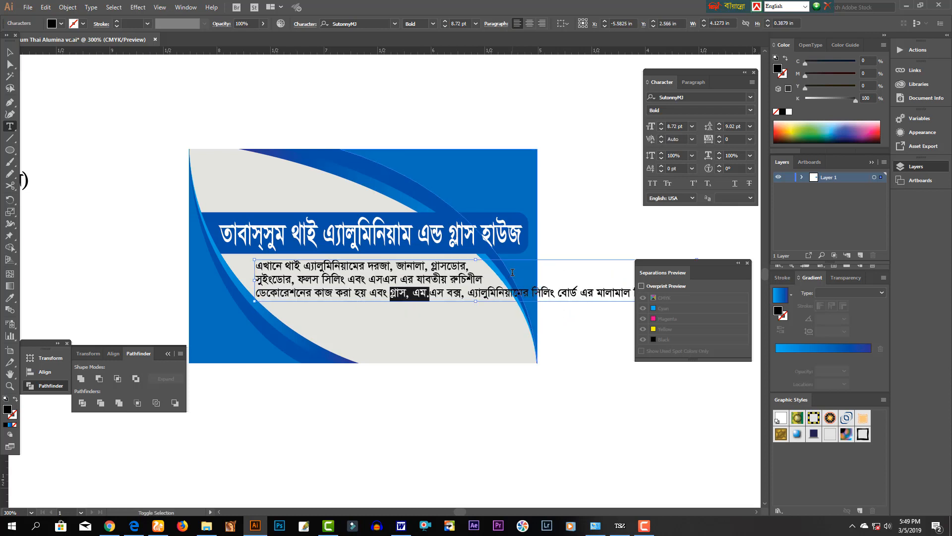
key("Right")
key("BackSpace")
key("BackSpace")
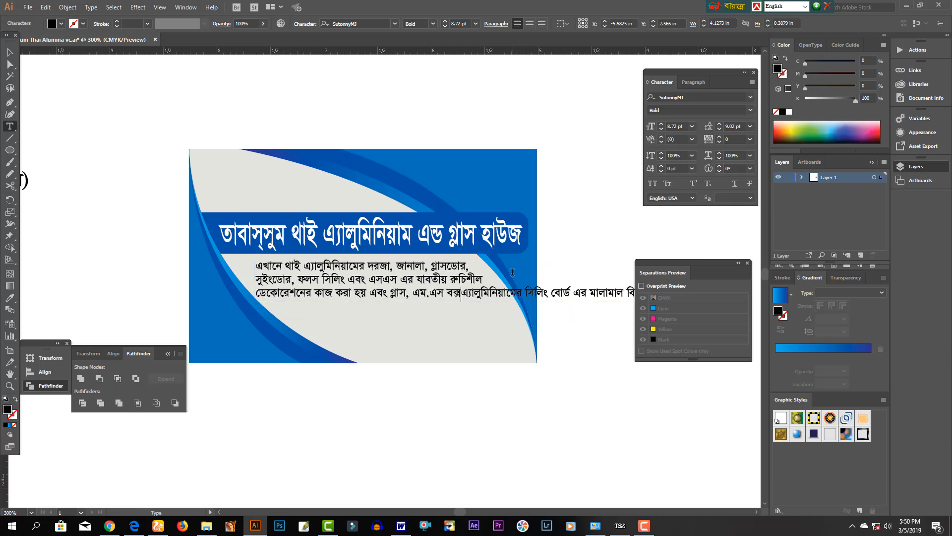
key("Return")
key("Escape")
- Centre-align the four-line description and position it beneath the name bar in the light area
left_click(429, 301)
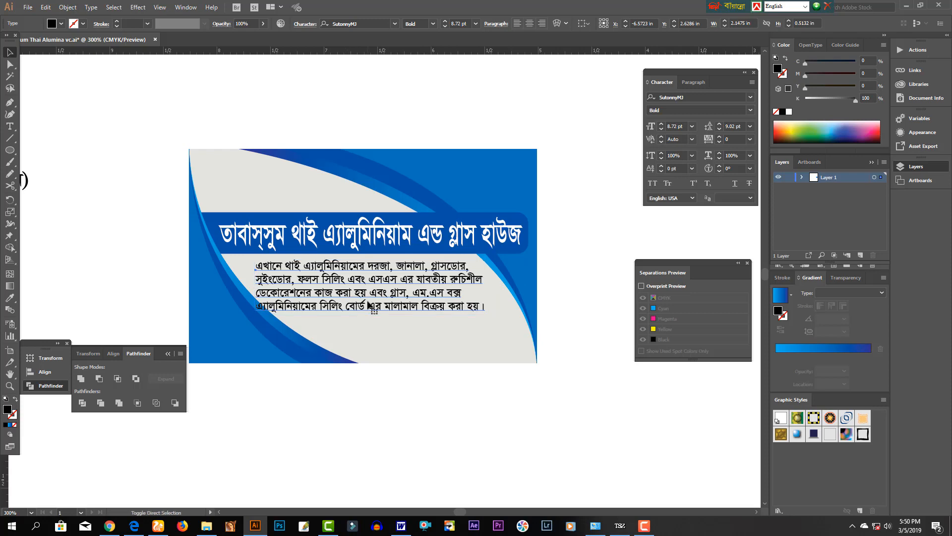
key("ctrl+shift+c")
left_click_drag(347, 303, 565, 301)
- Lock the background and curved artwork, and scale the description down to about 8.36 pt
key("ctrl+a")
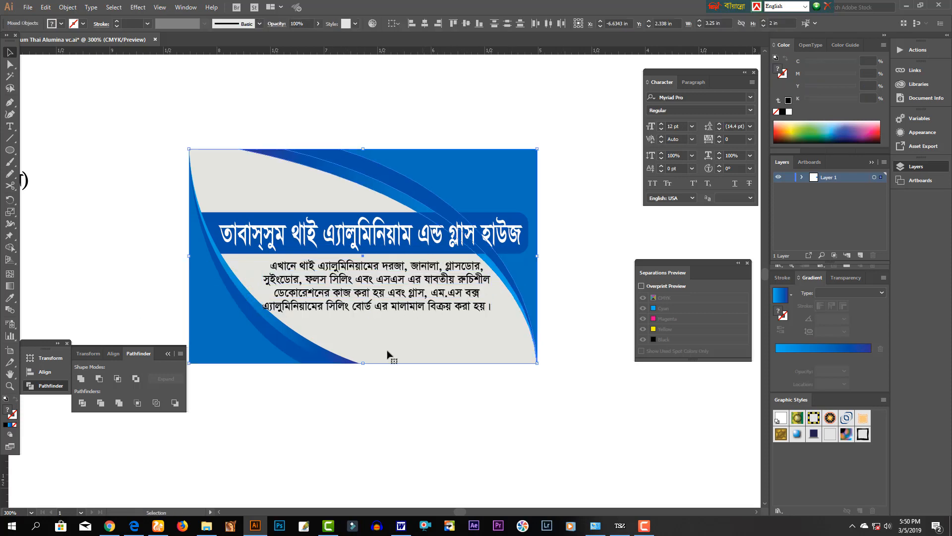
key("ctrl+2")
left_click(273, 292)
left_click_drag(263, 287, 267, 287)
- Copy the description to just above the card and replace the copy's text with "প্রোপ্রাইটর" using the Bijoy Classic keyboard
left_click_drag(439, 297, 438, 112)
double_click(439, 113)
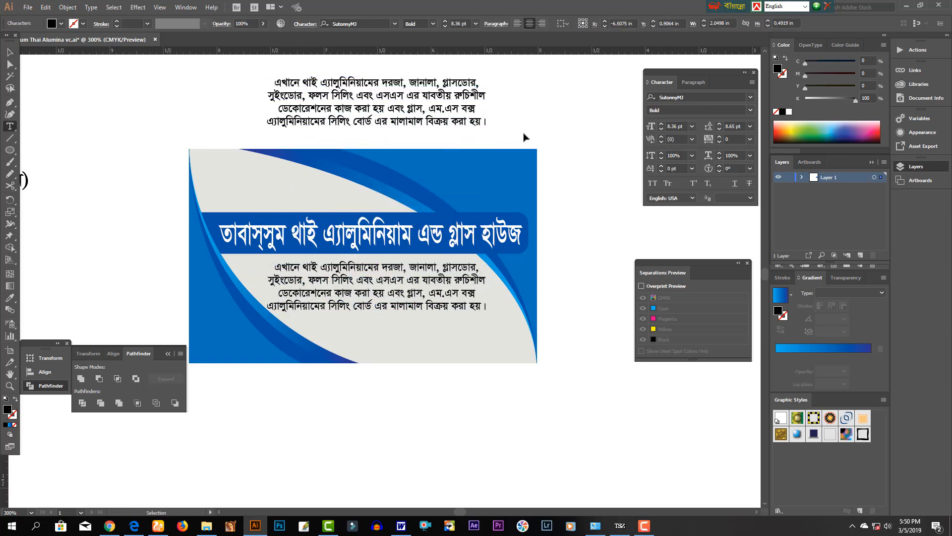
key("ctrl+a")
type("r")
key("ctrl+alt+b")
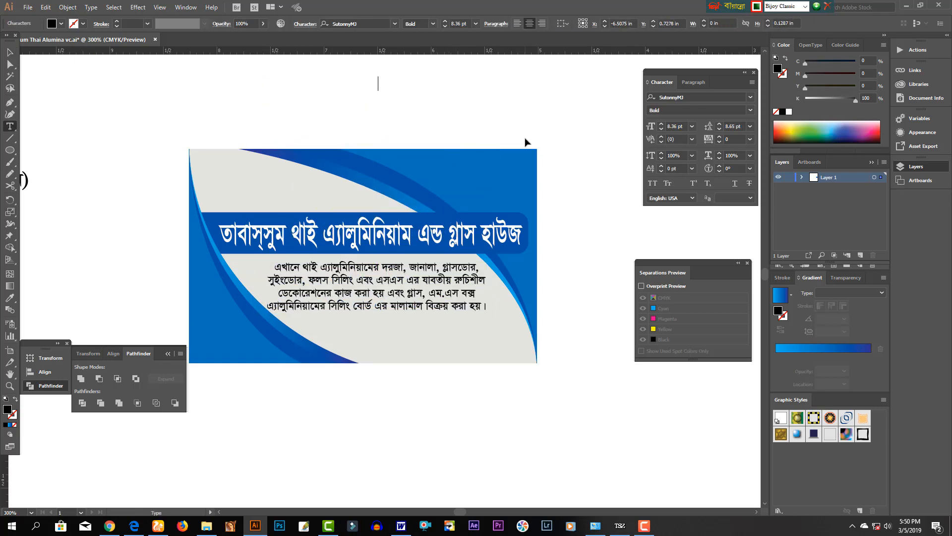
type("প্রোপ্রাইটর")
key("Escape")
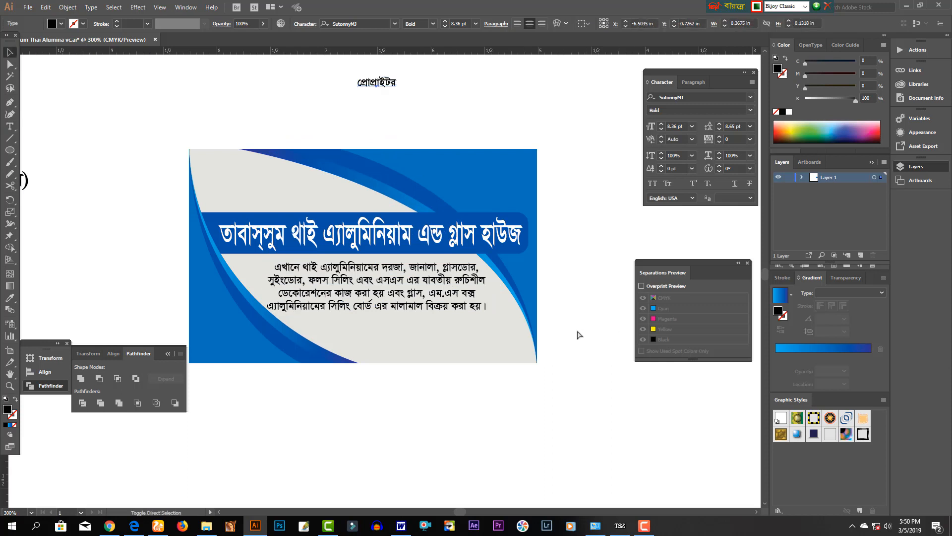
- Right-align "প্রোপ্রাইটর" with spaces between its letters and place it in the card's blue upper-right corner
key("ctrl+shift+r")
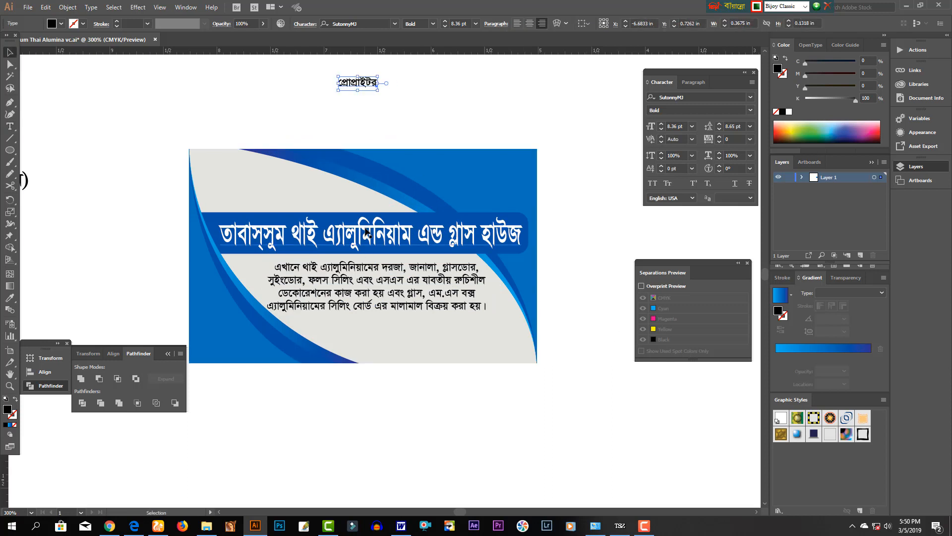
double_click(350, 83)
left_click(361, 83)
left_click(367, 82)
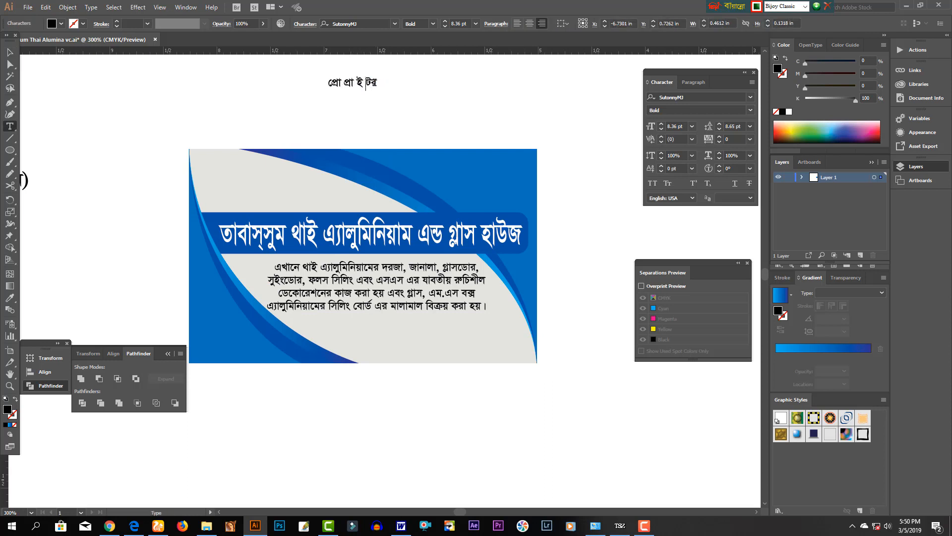
key("Escape")
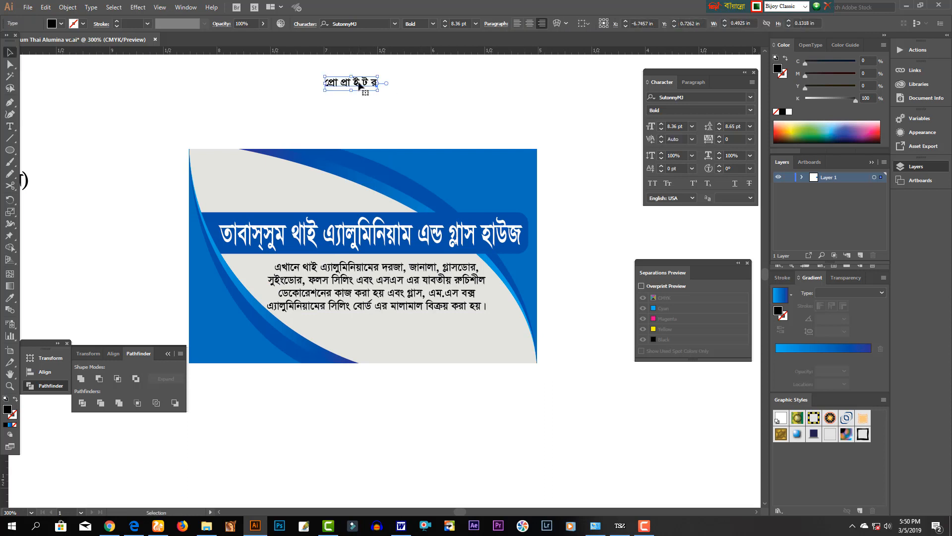
left_click_drag(362, 85, 459, 170)
- Remove the "প্রোঃ" prefix from the proprietor's name beside the card and move the name under "প্রো প্রা ই ট র"
left_click(166, 161)
key("ctrl+minus")
left_click_drag(166, 161, 243, 215)
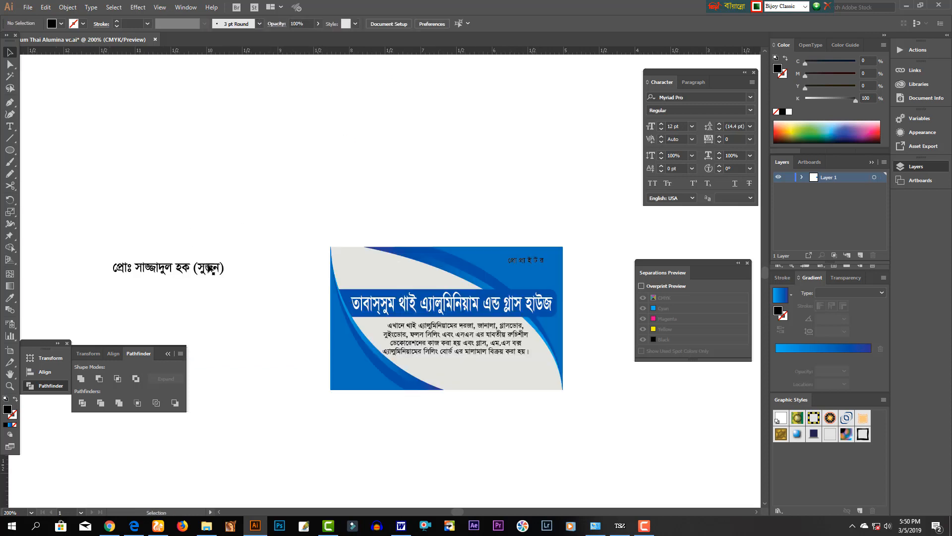
double_click(136, 269)
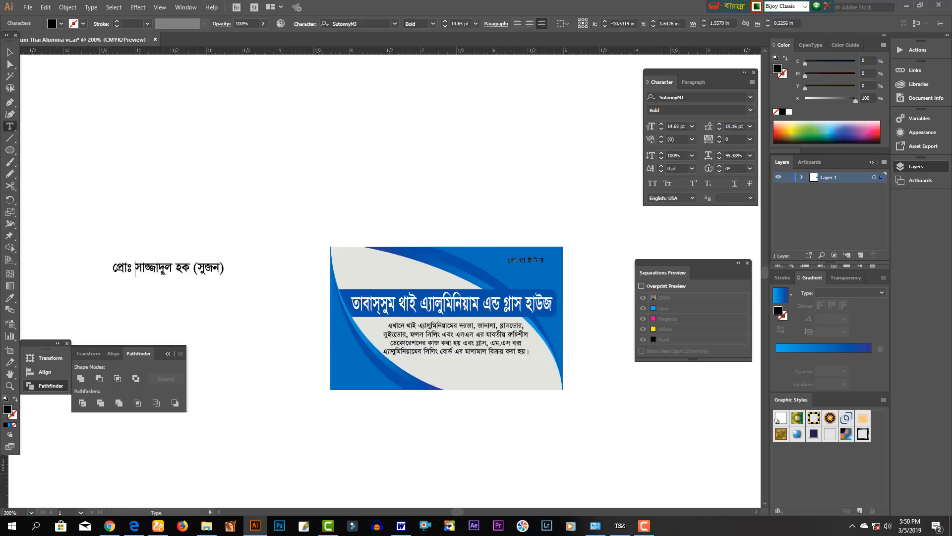
key("shift+Home")
key("BackSpace")
key("Escape")
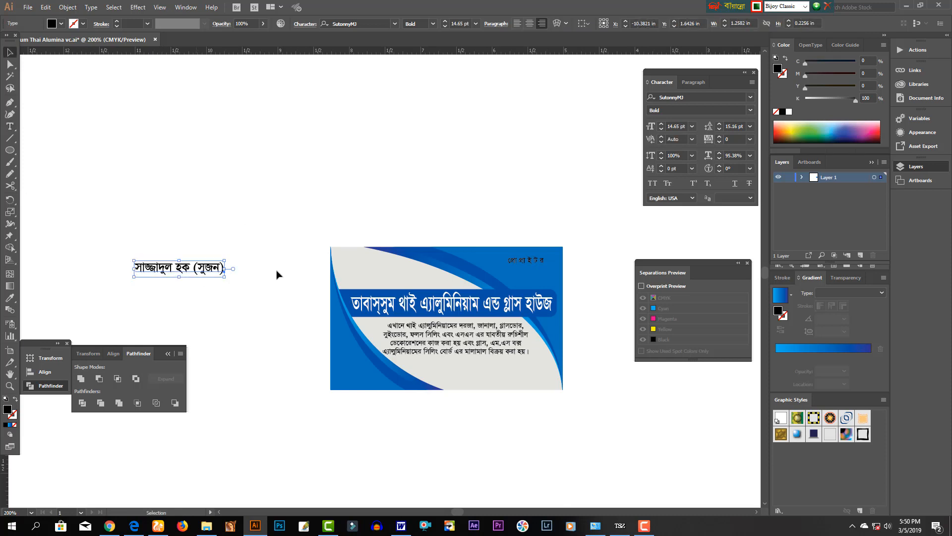
left_click_drag(196, 271, 519, 275)
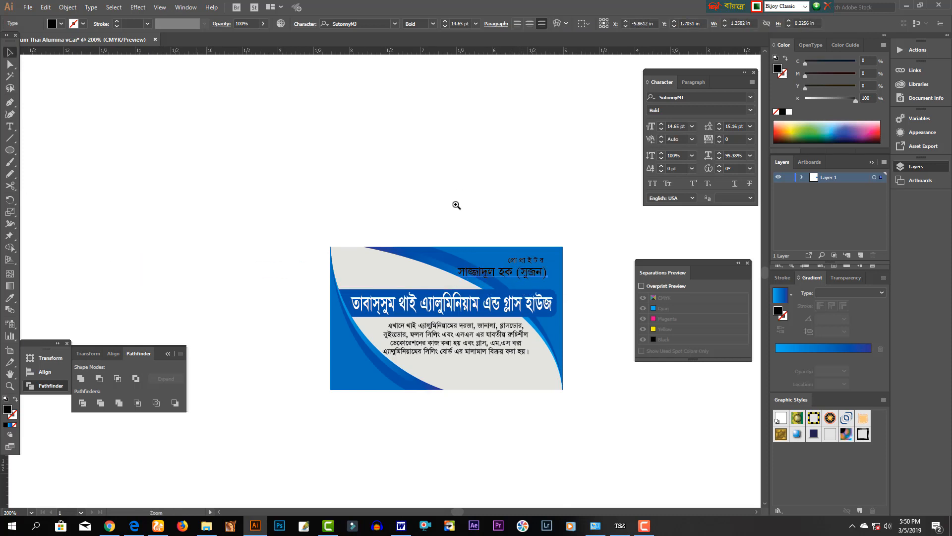
- Align the right edges of the proprietor title and name, and shift both closer to the card's right edge
left_click_drag(456, 204, 537, 304)
left_click(486, 343, "ctrl+alt")
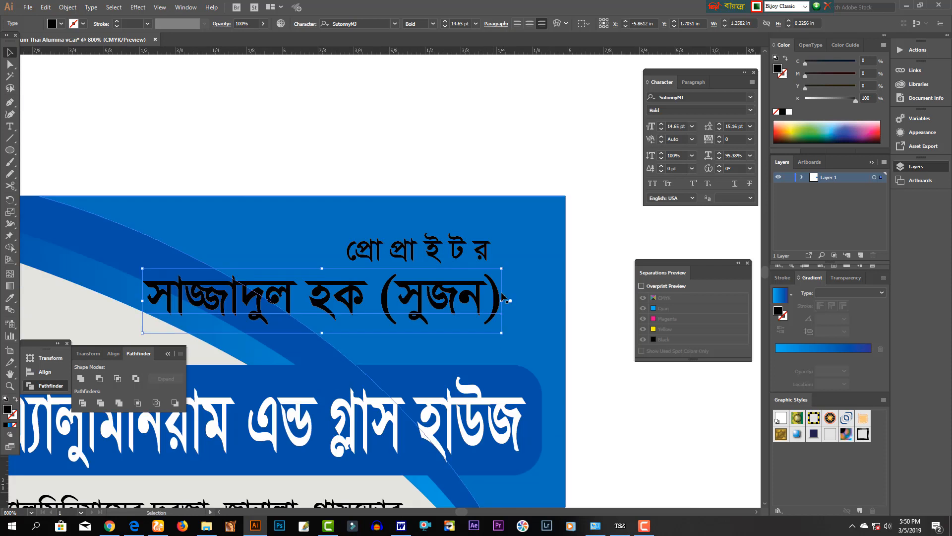
left_click(445, 262, "shift")
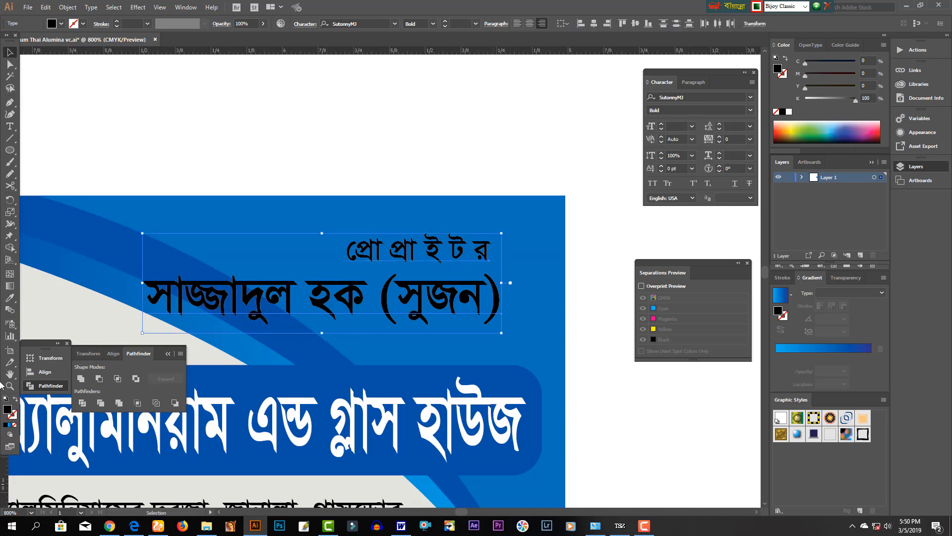
left_click(46, 358)
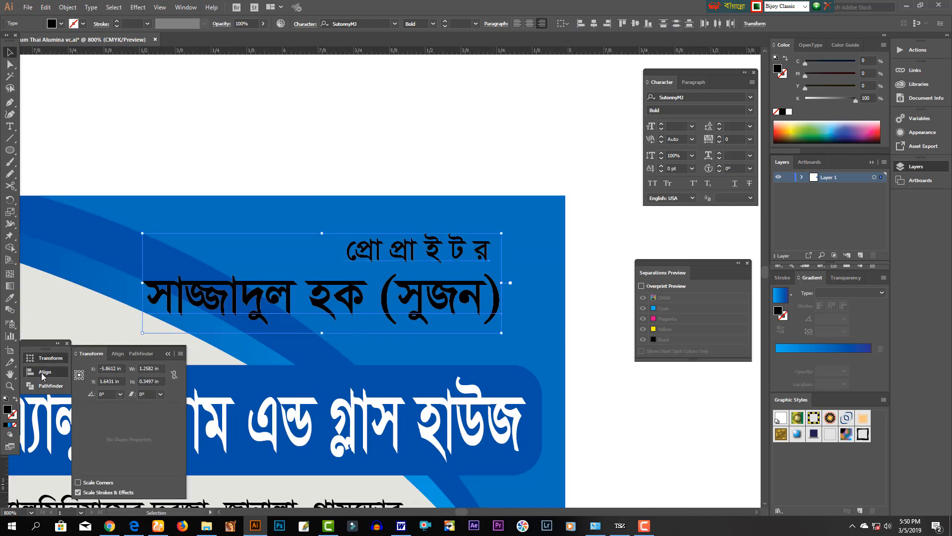
left_click(44, 372)
left_click(117, 379)
left_click_drag(447, 295, 469, 304)
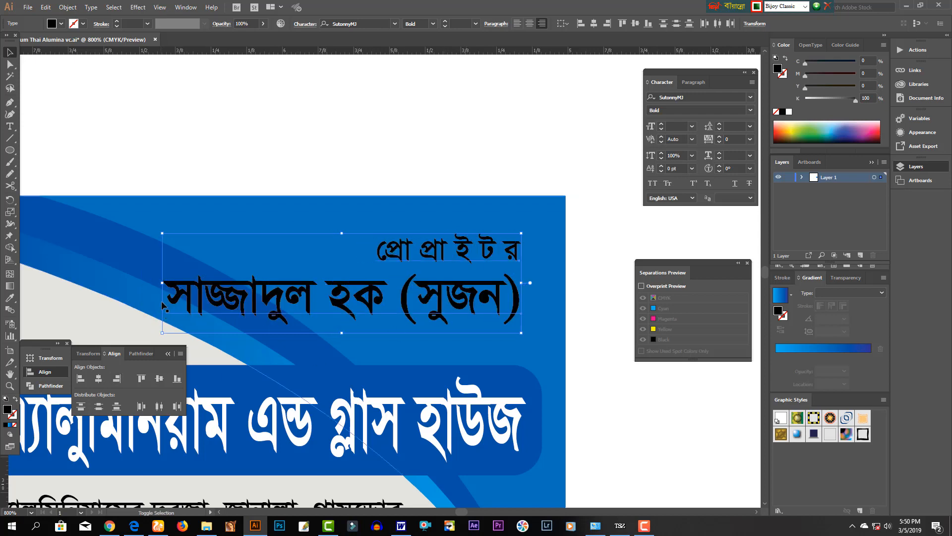
- Scale the proprietor title and name down together, bringing the name to about 11.98 pt
left_click_drag(162, 283, 229, 298)
left_click(313, 176)
left_click(207, 299)
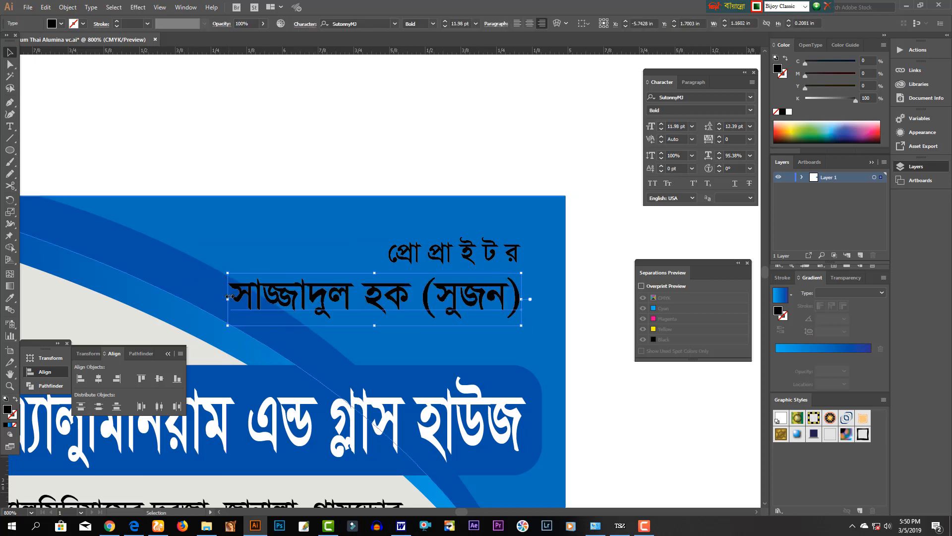
- Make a centred margin guide of about 3.03 by 1.82 in from a copy of the background rectangle, with magenta at 23%
left_click(285, 341)
left_click(286, 341, "ctrl+alt")
left_click(285, 341, "ctrl+alt")
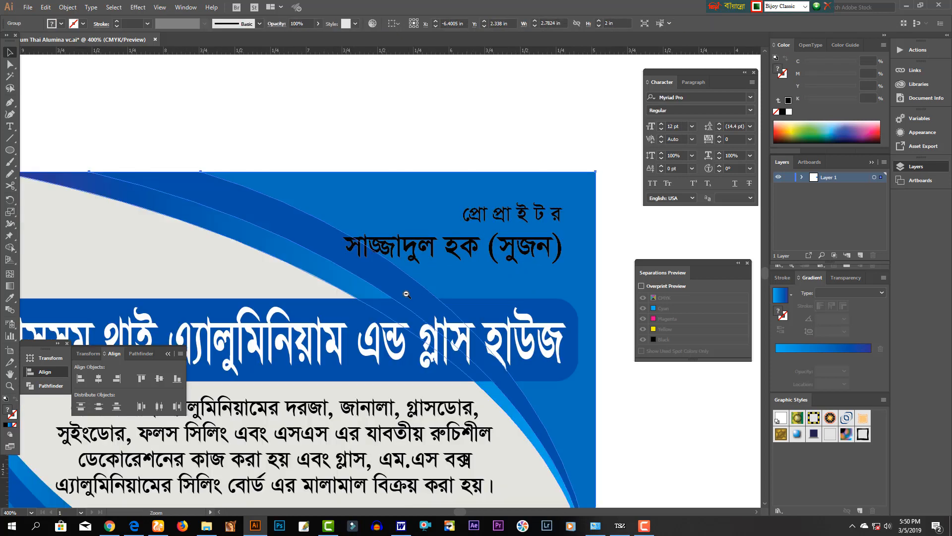
left_click(416, 292, "ctrl+alt")
left_click_drag(402, 321, 372, 307)
left_click(418, 376)
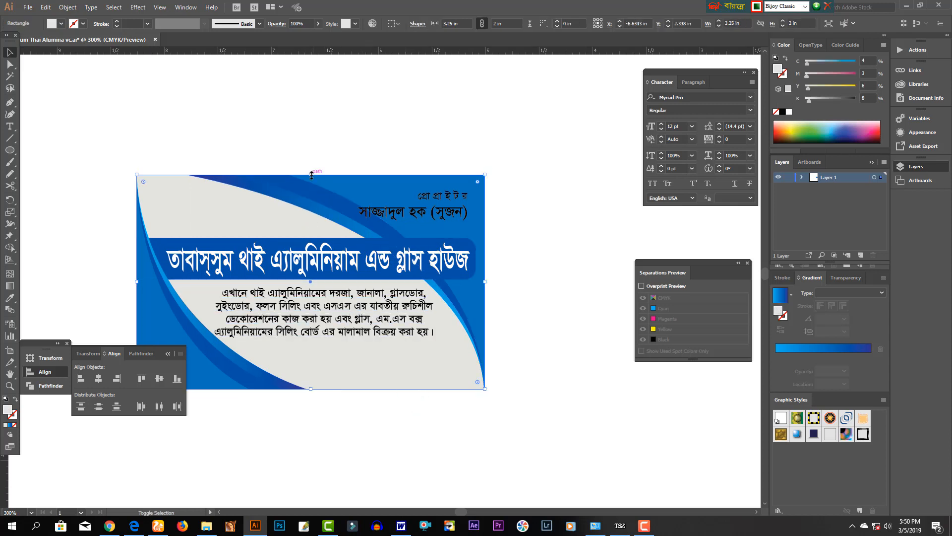
left_click_drag(311, 174, 317, 183)
left_click_drag(471, 283, 475, 284)
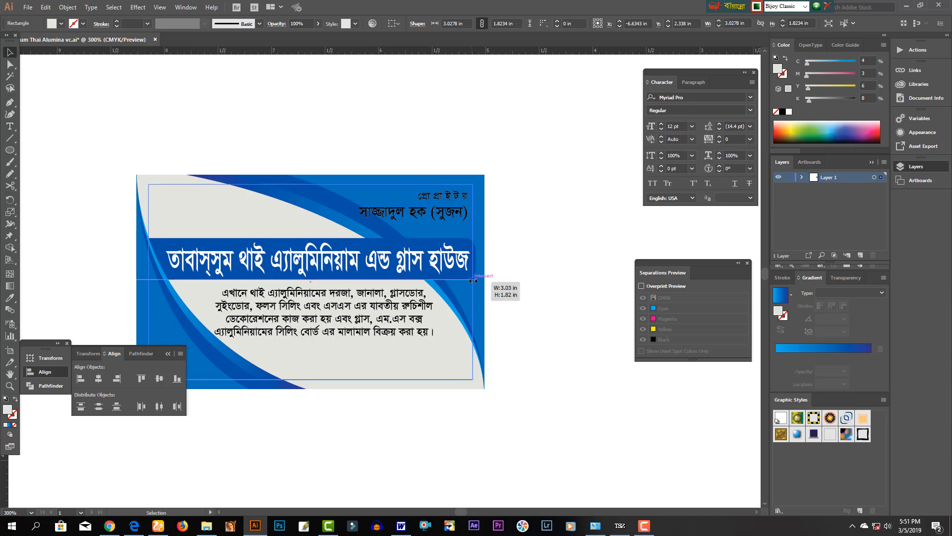
left_click(816, 78)
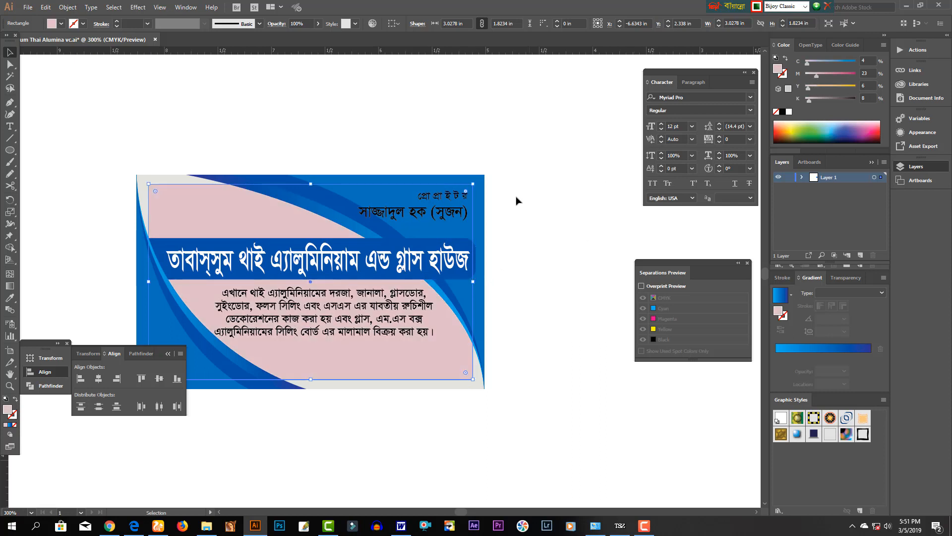
- Move the proprietor title and name to the margin guide's right edge and nudge them slightly inward and up
left_click(461, 213)
left_click(456, 199, "shift")
left_click_drag(454, 208, 494, 215)
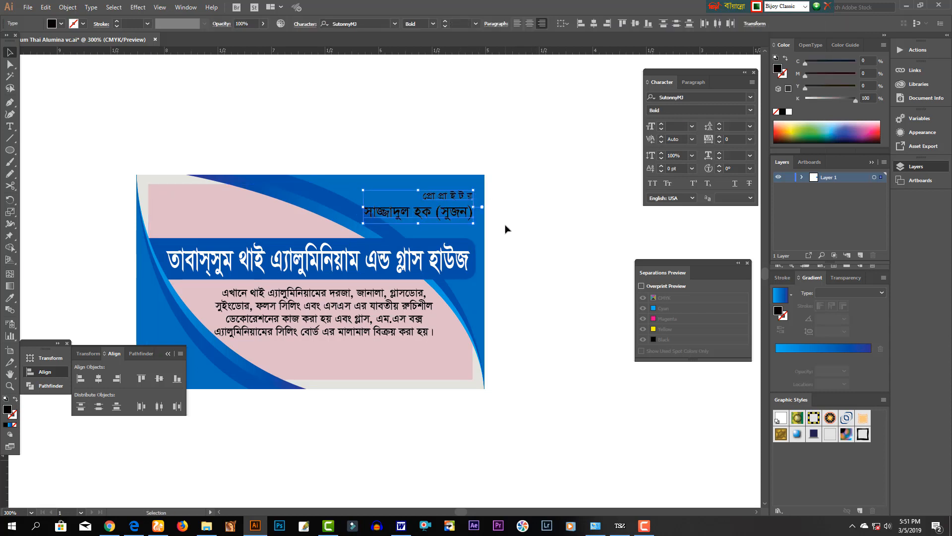
key("Left")
key("Up")
left_click(542, 244)
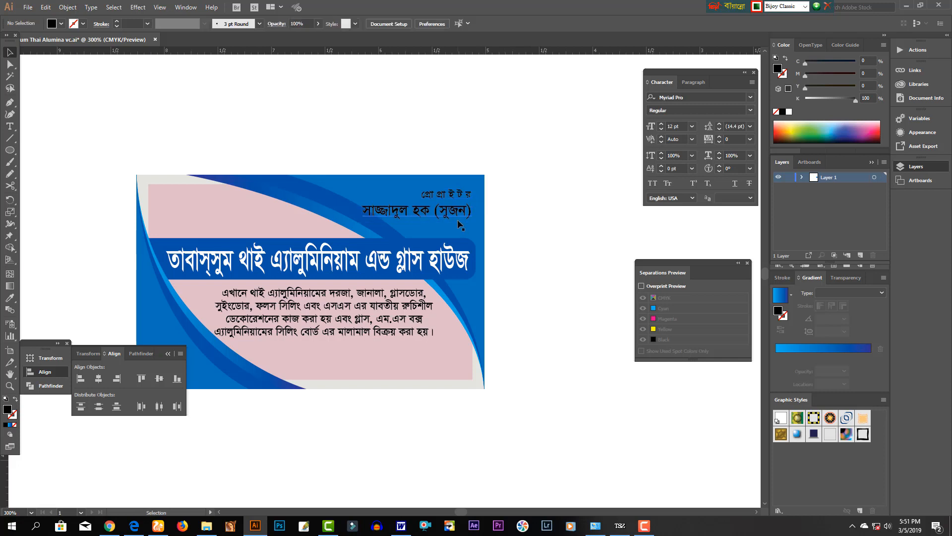
- Narrow the proprietor's name to about 82% horizontal scale and nudge it up closer to the title
left_click(425, 216)
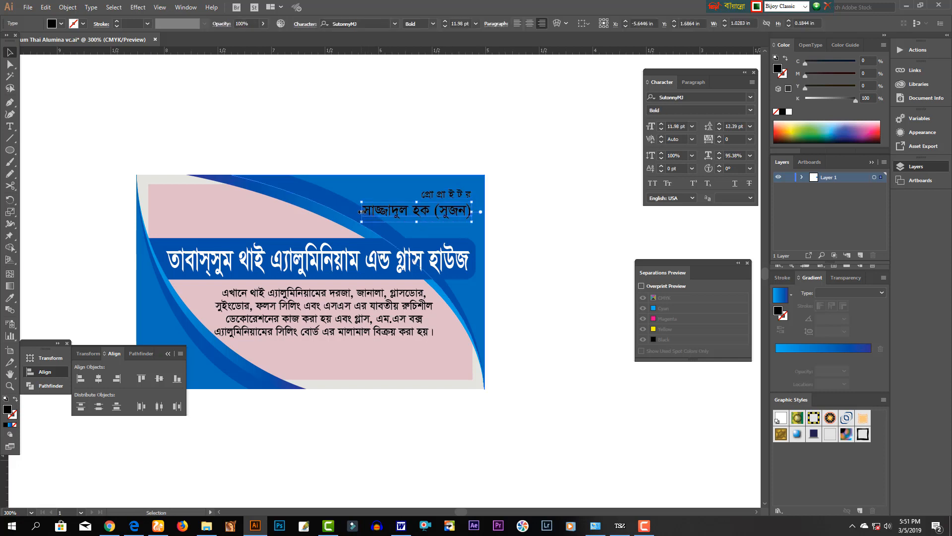
left_click_drag(363, 212, 378, 212)
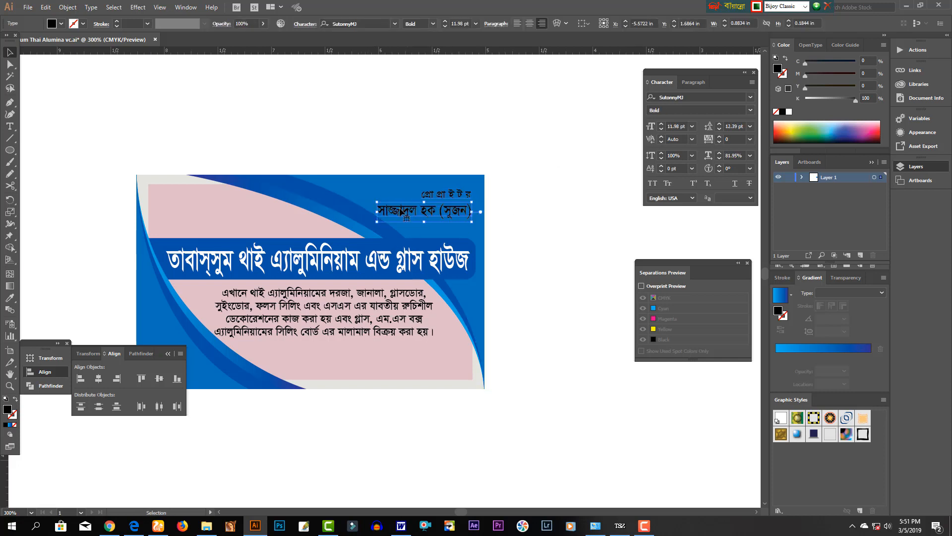
key("Up")
key("Up")
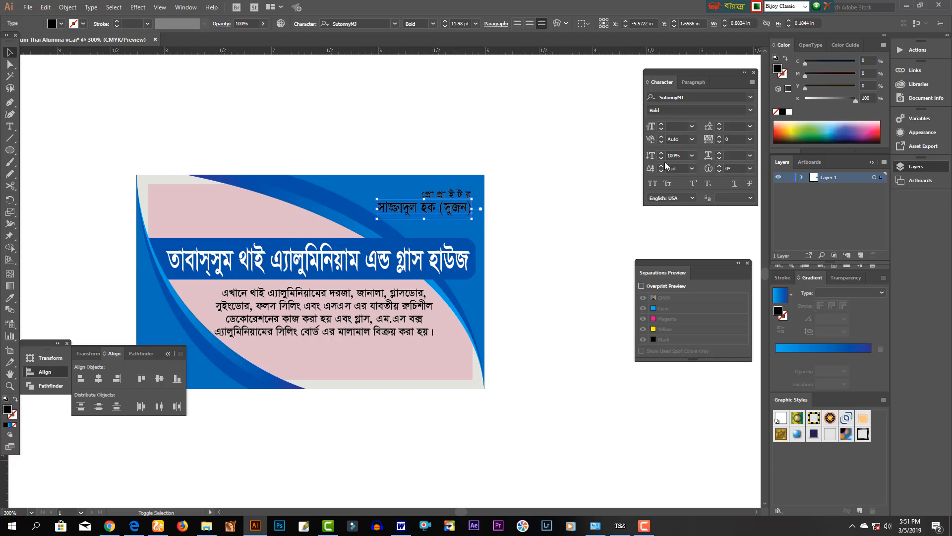
- Fill the proprietor title and name with white
left_click(788, 114)
left_click(577, 247)
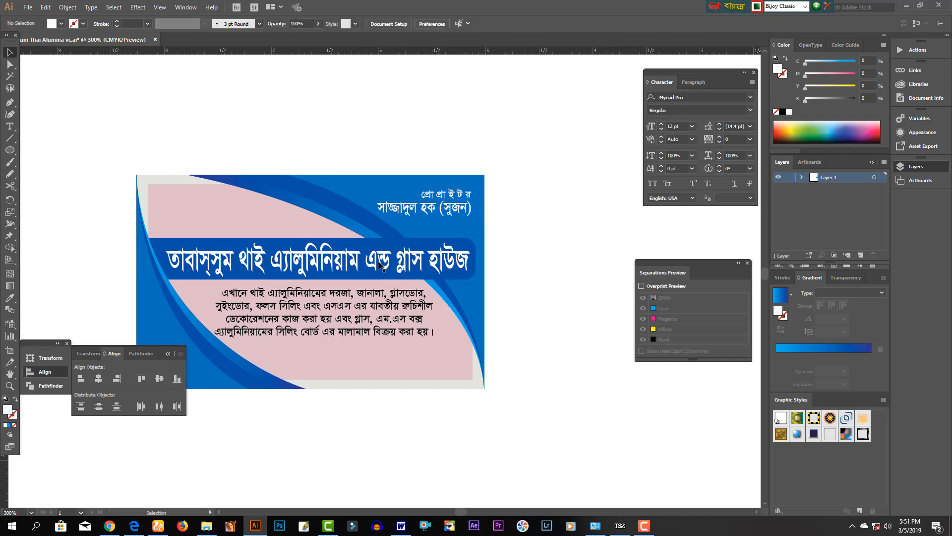
left_click(363, 264)
left_click(399, 319)
left_click(433, 371)
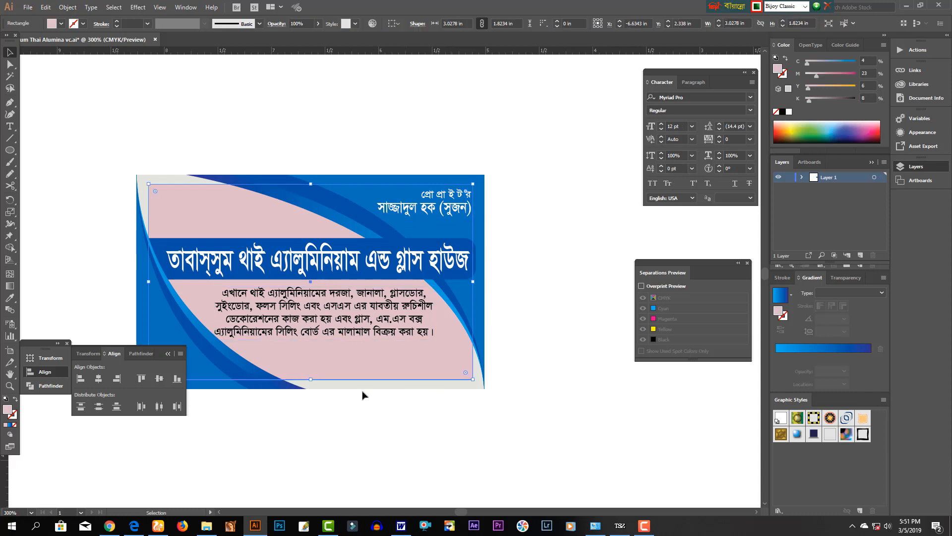
left_click(362, 394)
- Copy the service description to below the card and replace the copy's text with "ঠিকানা :"
left_click_drag(340, 332, 340, 437)
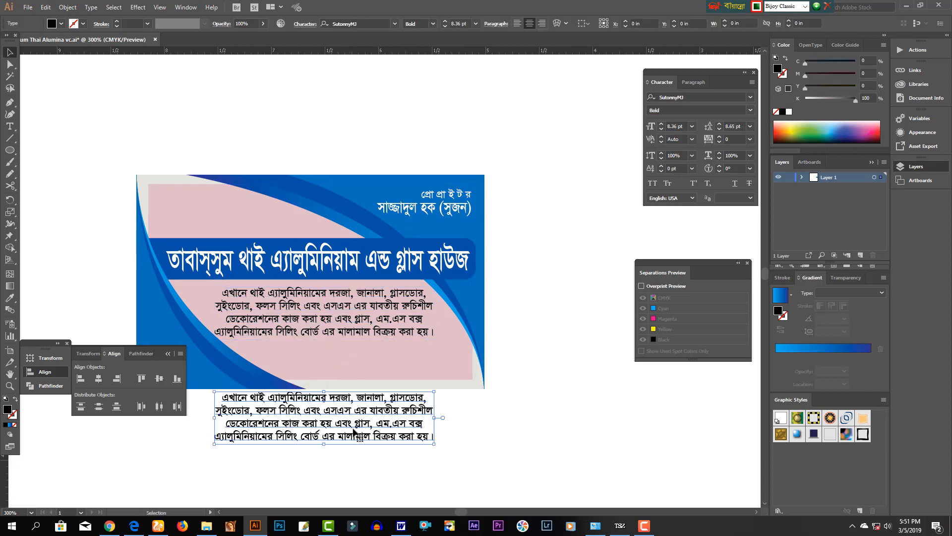
double_click(429, 443)
key("ctrl+a")
type("ঠিকানা")
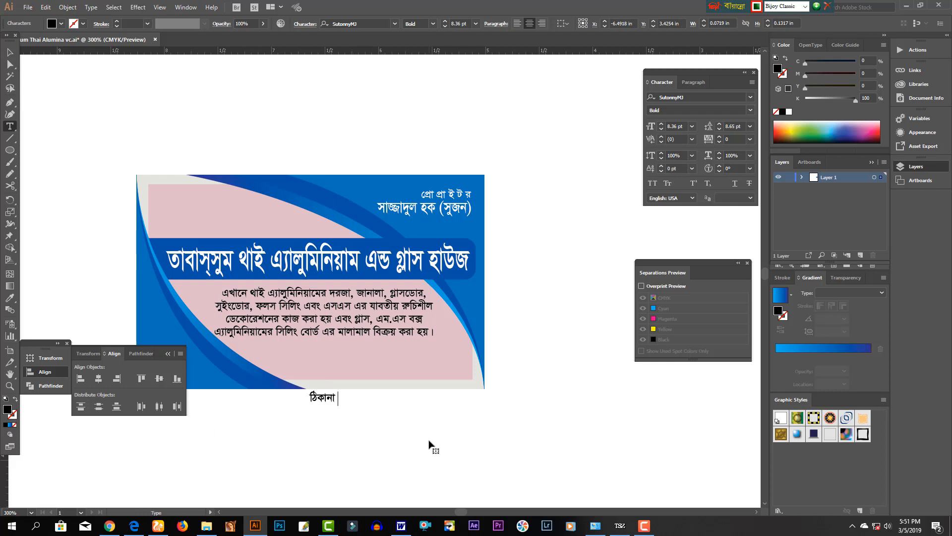
type(" :")
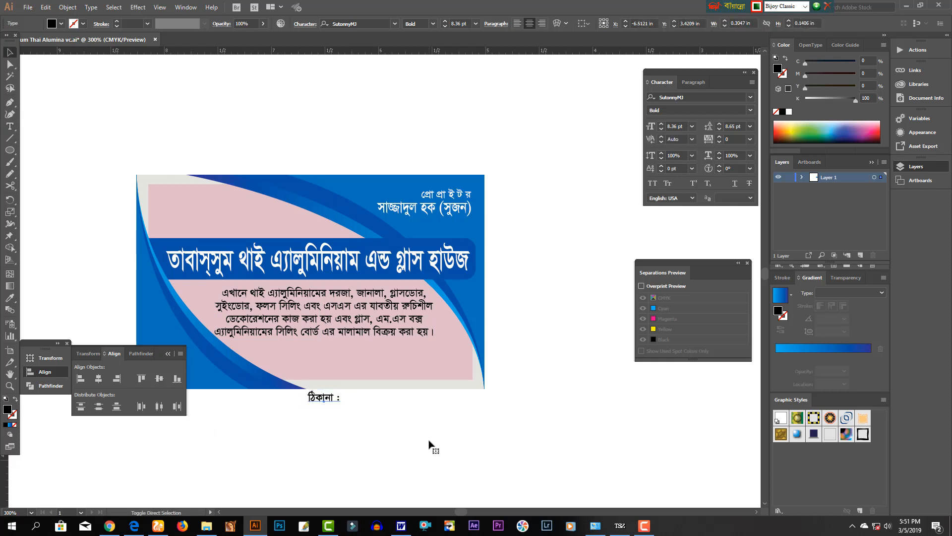
- Left-align the "ঠিকানা :" label and move it into the light area beneath the service description
key("ctrl+shift+l")
key("Escape")
left_click_drag(347, 402, 317, 365)
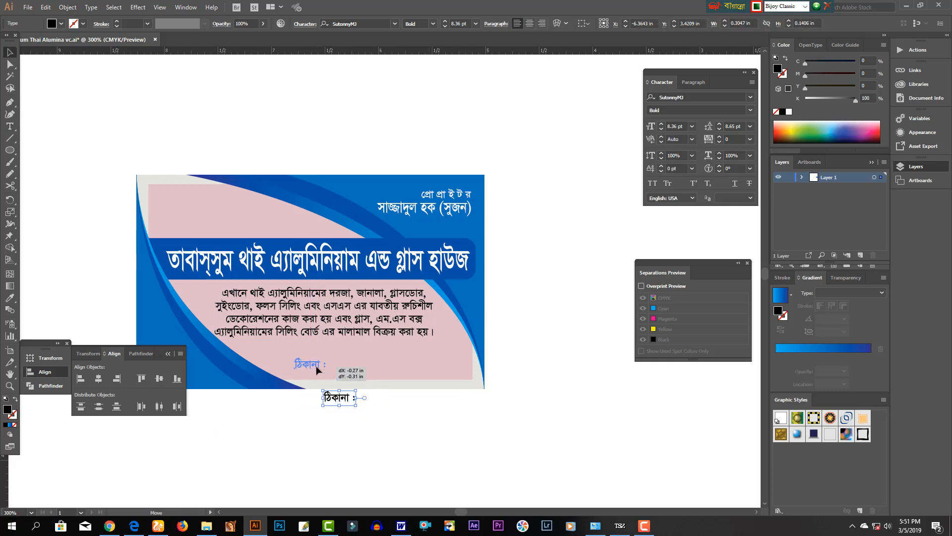
- Delete the pink margin guide and slightly enlarge the "ঠিকানা :" label
left_click(428, 370)
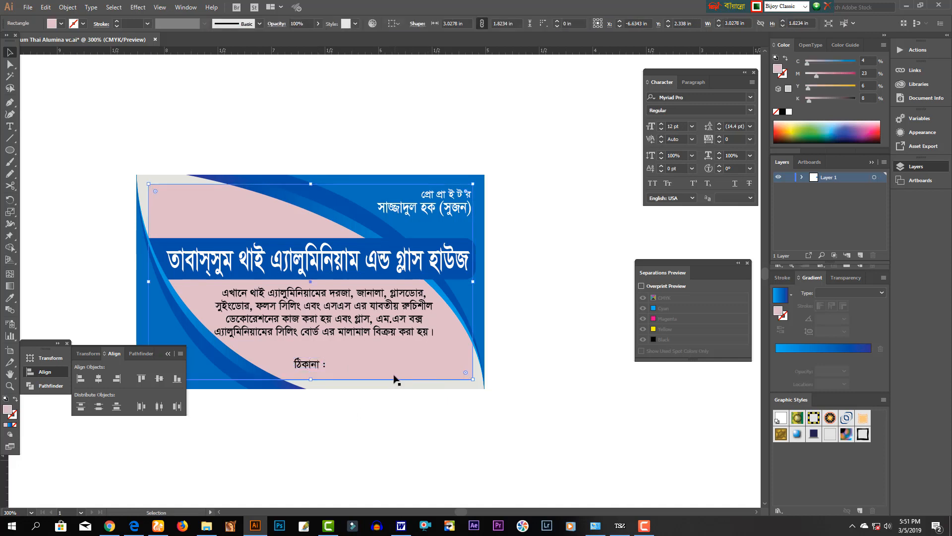
key("Delete")
left_click(320, 365)
left_click_drag(326, 365, 331, 366)
- Set the light background's fill to C 5, M 0, Y 0, K 8 and hide the panels to review the card
left_click(381, 366)
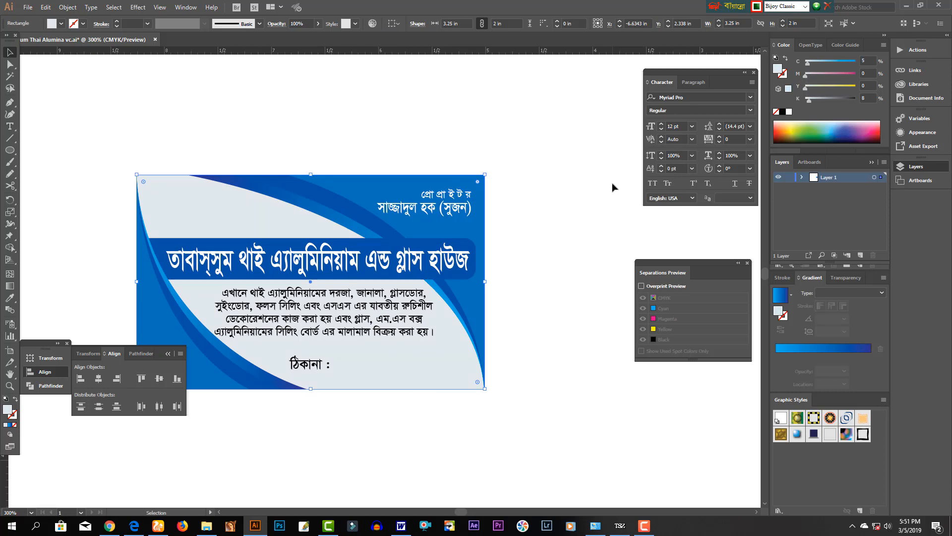
key("ctrl+shift+a")
key("Tab")
key("space")
left_click_drag(367, 397, 374, 397)
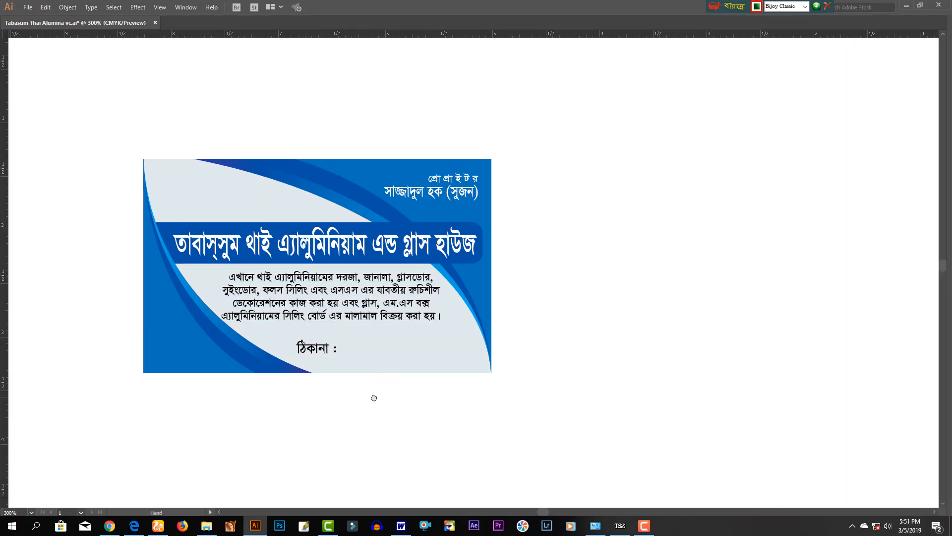
key("ctrl+shift+h")
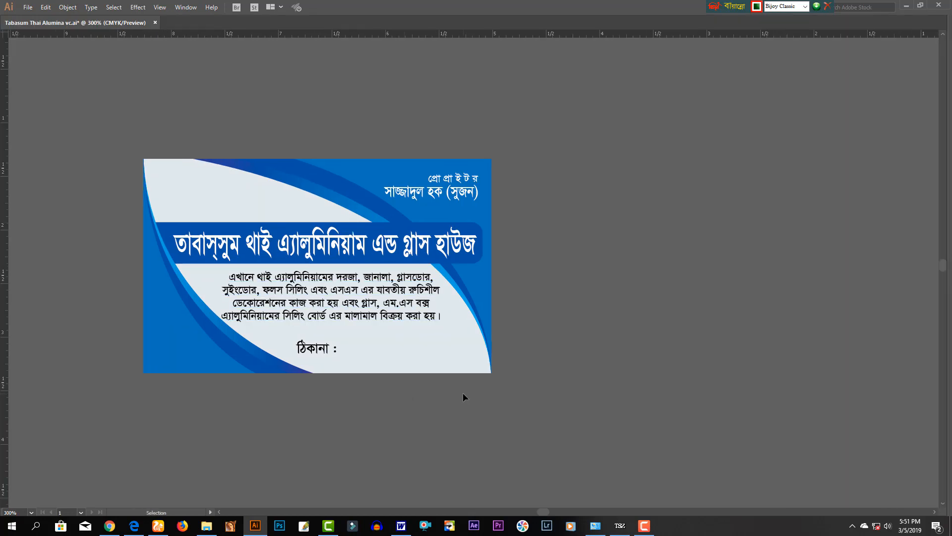
key("ctrl+shift+h")
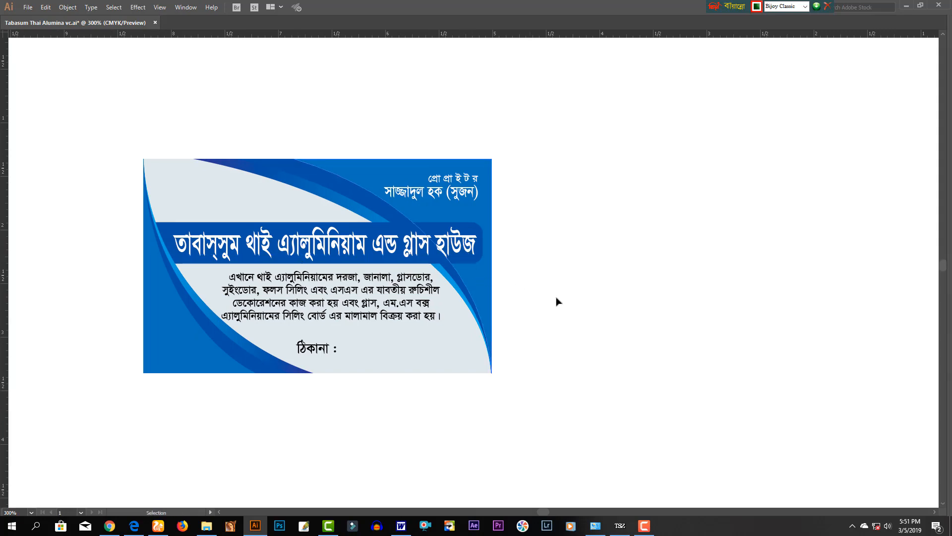
- Complete the address line after the "ঠিকানা :" label with the shop's town and district, and save the file
left_click(317, 353)
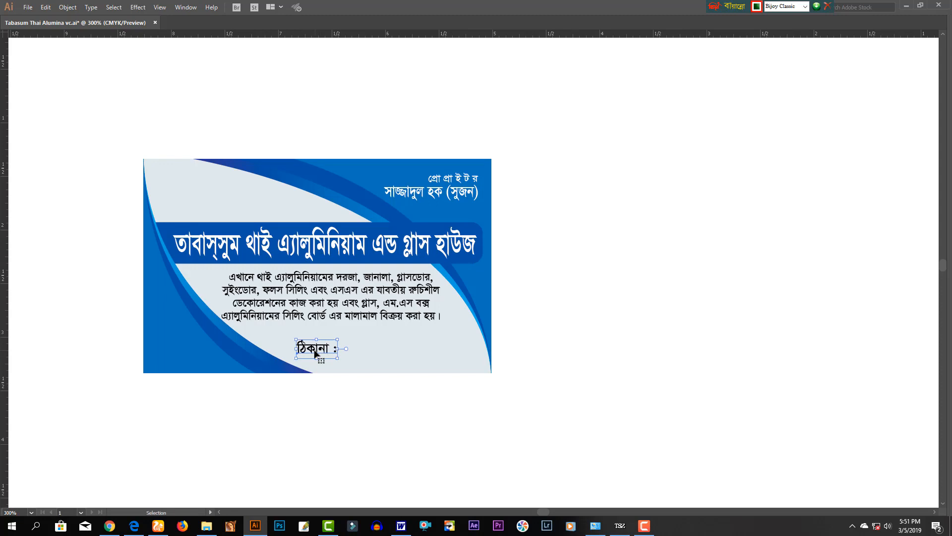
left_click(375, 359, "ctrl")
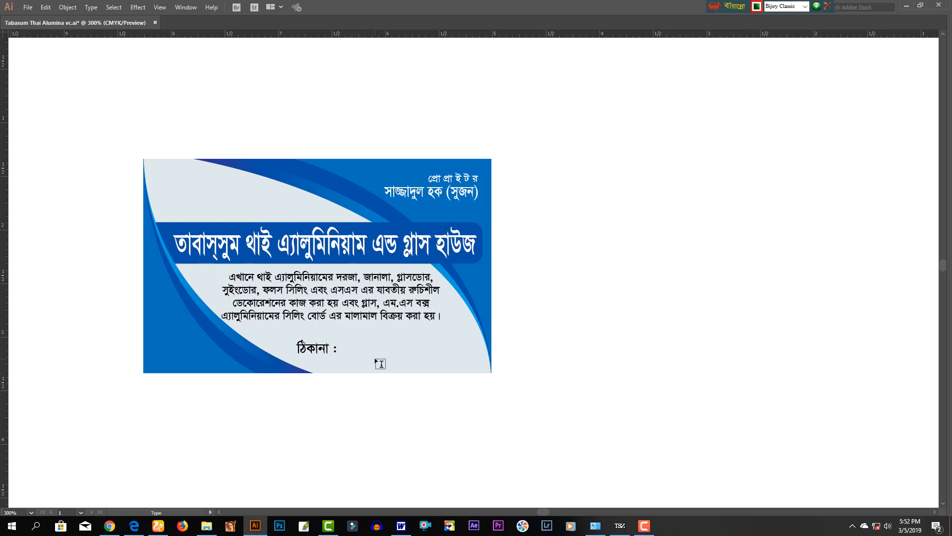
type("রিষ")
type("াবাড়ী, েনত্রকোণঅ")
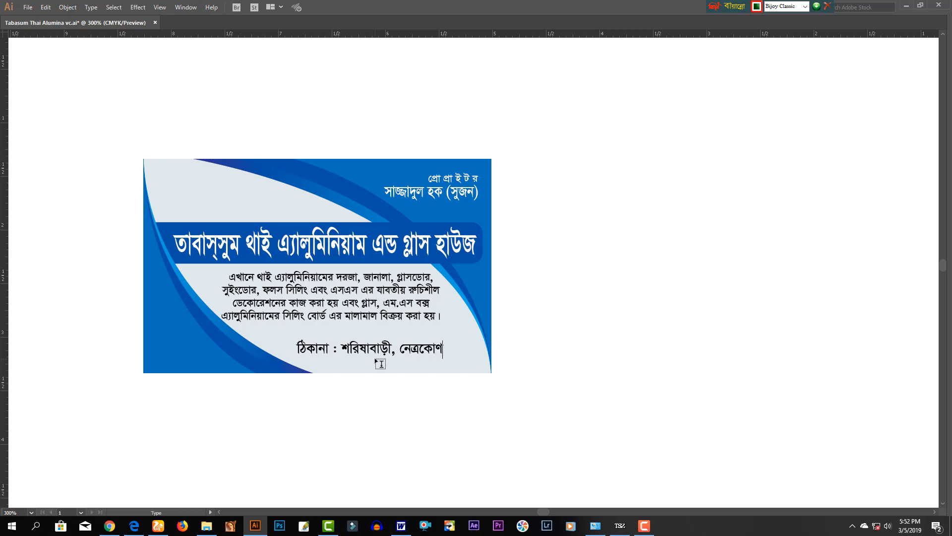
key("Escape")
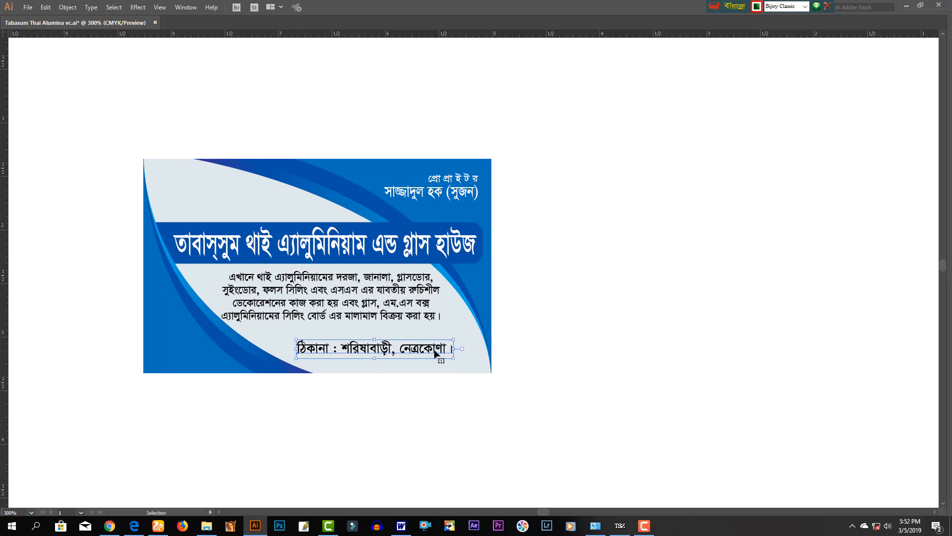
left_click(570, 330)
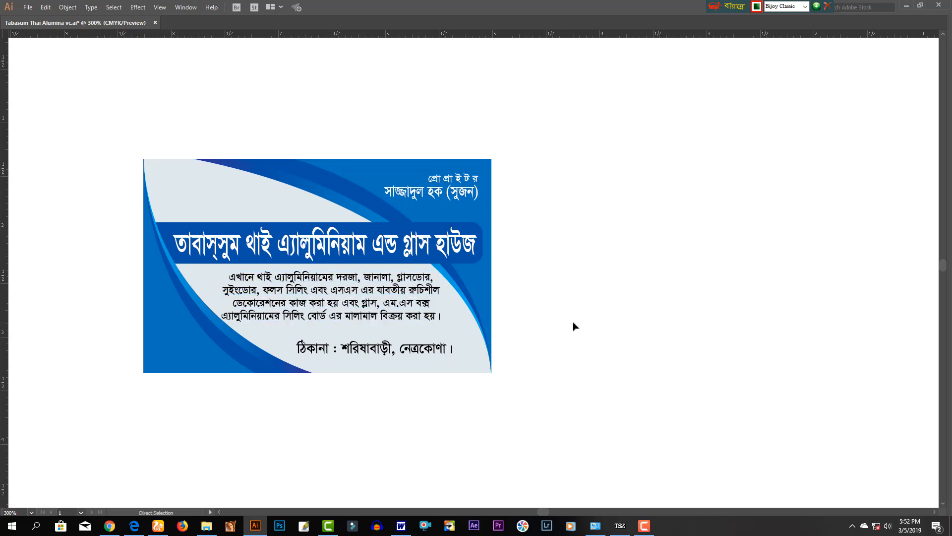
key("ctrl+s")
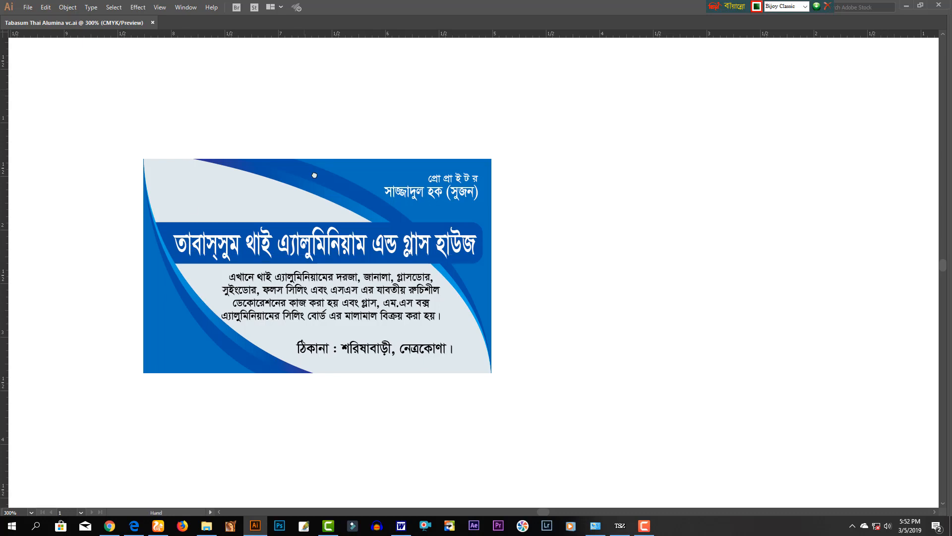
- Add the English text "TG" above the card, centre-aligned, and enlarge it to about 35 pt
scroll(313, 175, "up", 4)
key("Tab")
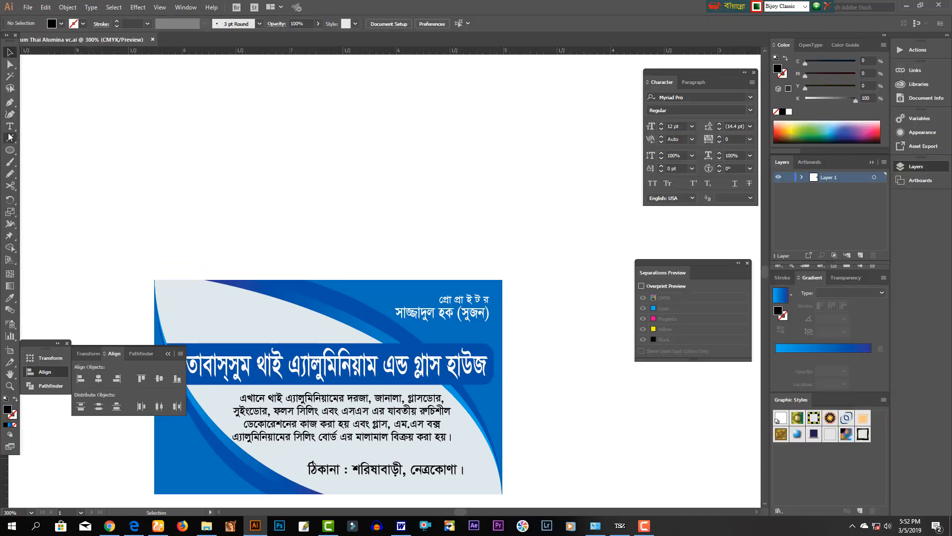
left_click(10, 126)
left_click(417, 170)
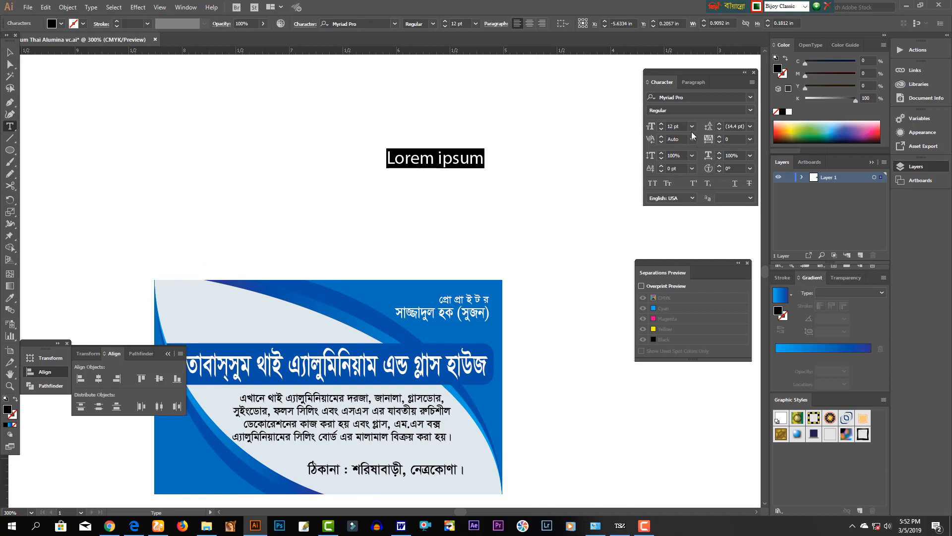
key("ctrl+alt+b")
type("T")
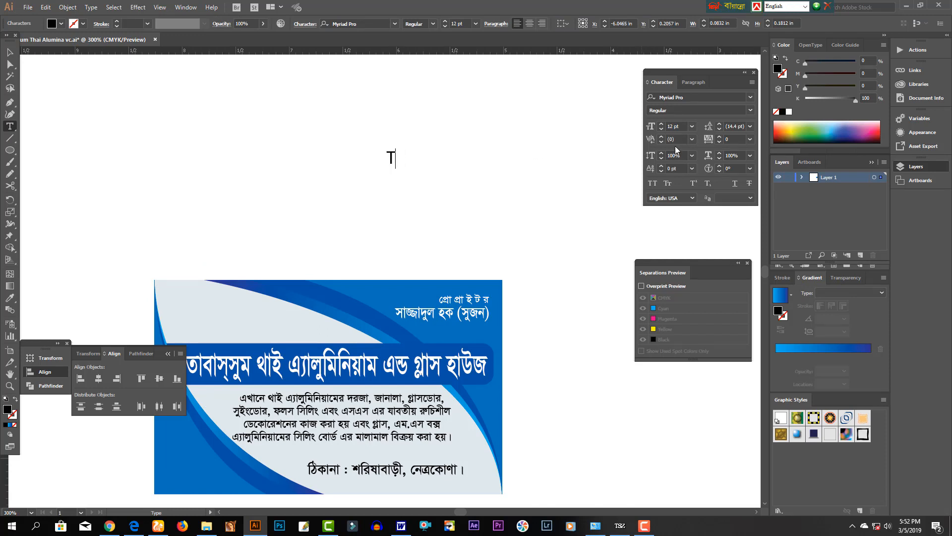
type("G")
key("Escape")
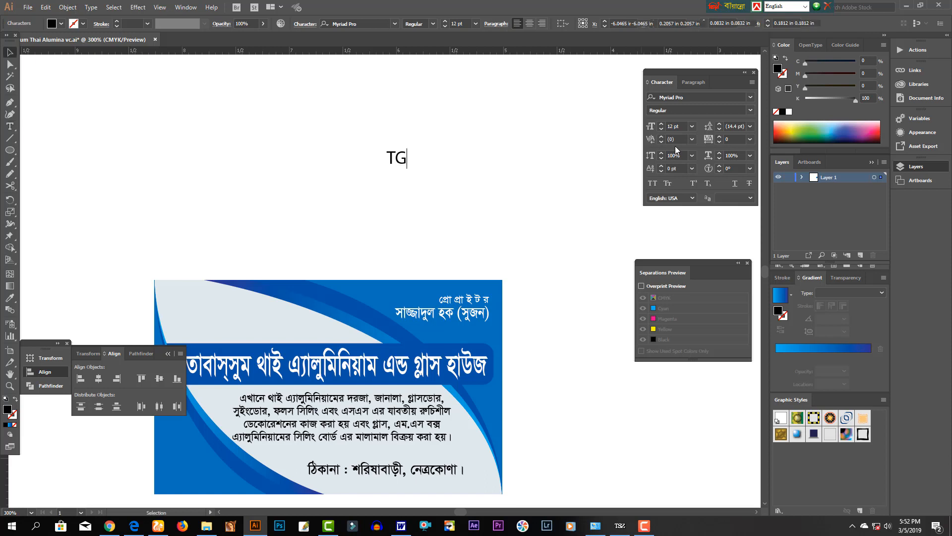
left_click(492, 182)
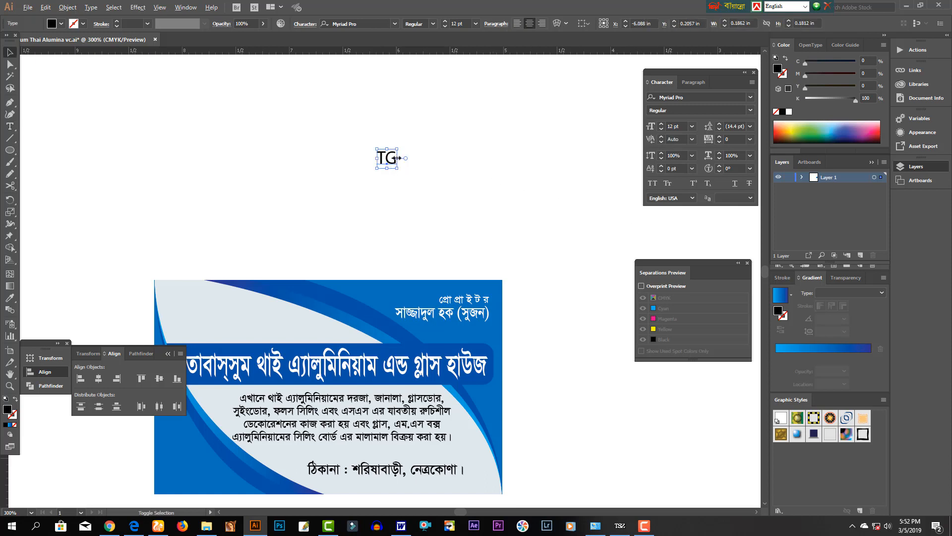
left_click_drag(396, 158, 414, 164)
- Set the "TG" text's font to NEC and move the text slightly down and to the left
left_click(690, 101)
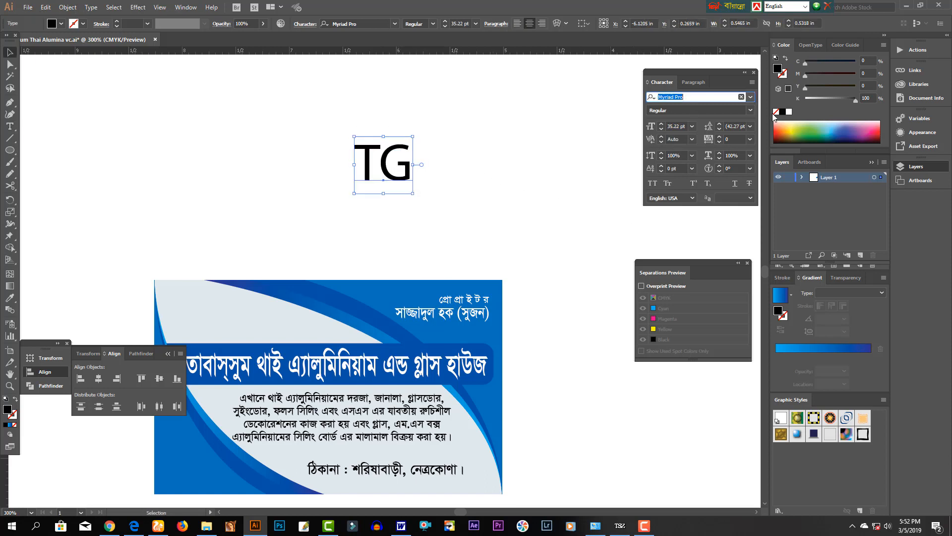
key("Down")
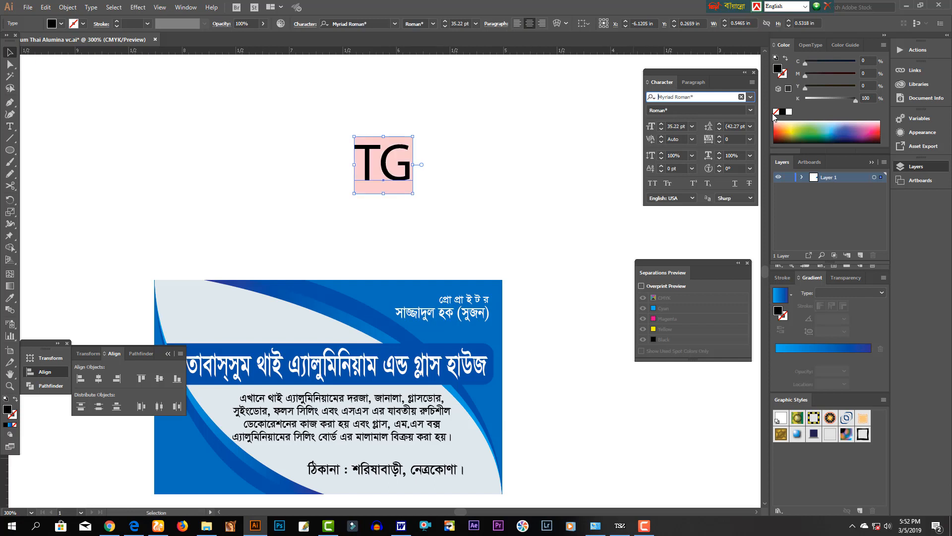
left_click(751, 97)
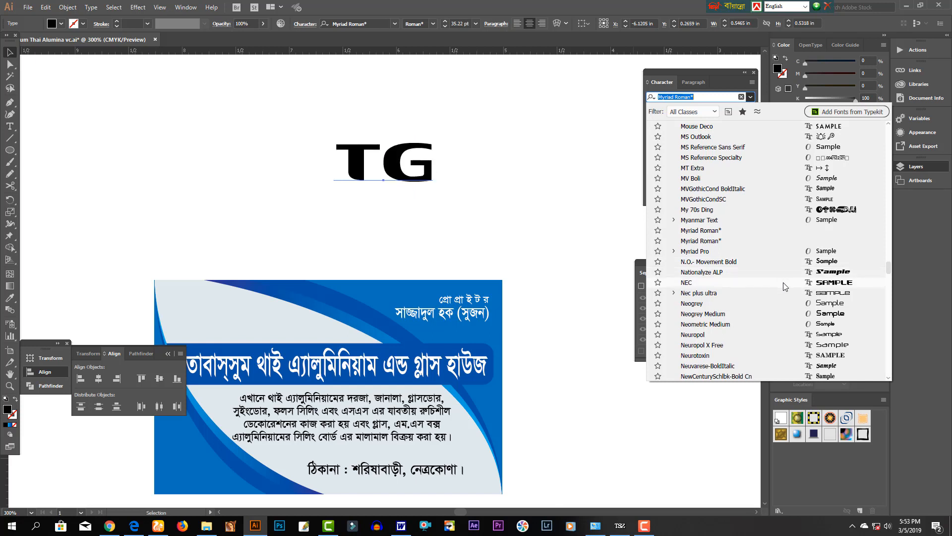
left_click(784, 282)
left_click_drag(388, 173, 354, 191)
left_click(455, 190)
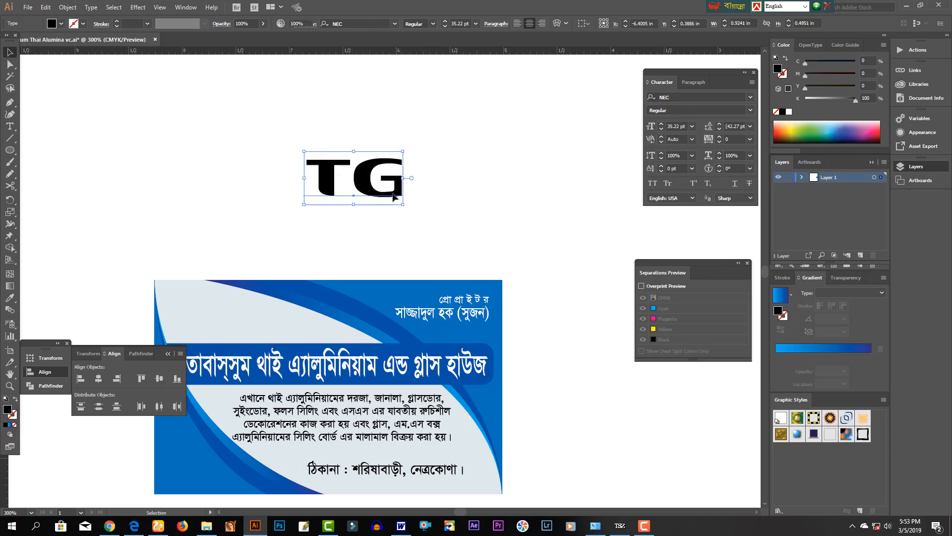
- Tighten the letter spacing of the "TG" text to a tracking of -160
left_click(359, 191)
key("alt+Left")
key("alt+Left")
key("alt+Left")
key("alt+Left")
key("alt+Left")
key("alt+Left")
key("alt+Left")
key("alt+Left")
key("alt+Left")
key("alt+Left")
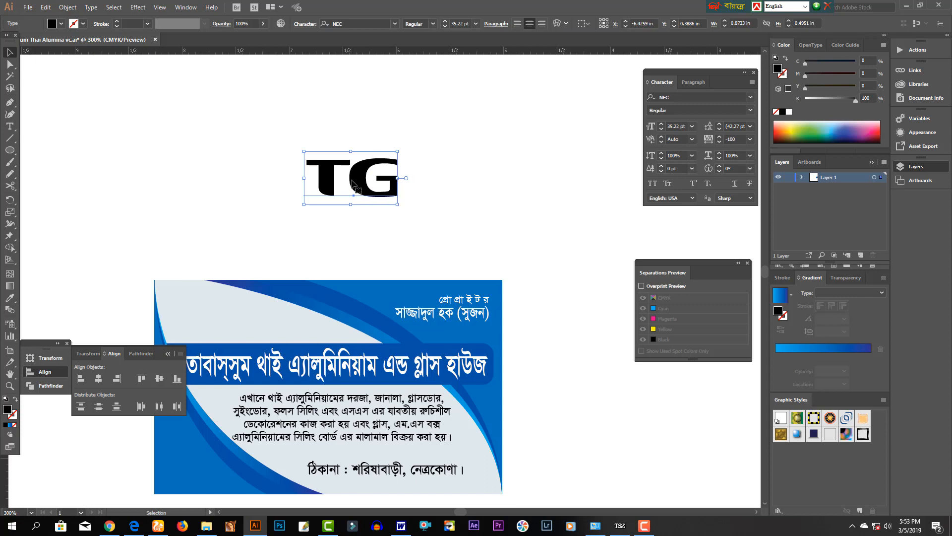
key("alt+Left")
key("alt+Left")
key("alt+Left")
key("alt+Left")
key("alt+Left")
key("alt+Left")
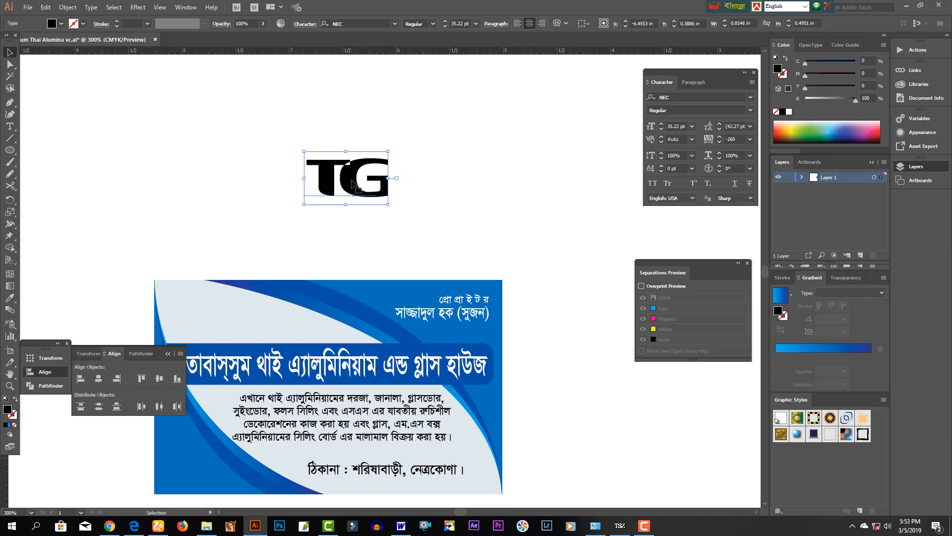
key("alt+Right")
key("alt+Right")
key("alt+Right")
key("alt+Right")
key("alt+Right")
key("alt+Right")
key("alt+Right")
key("alt+Right")
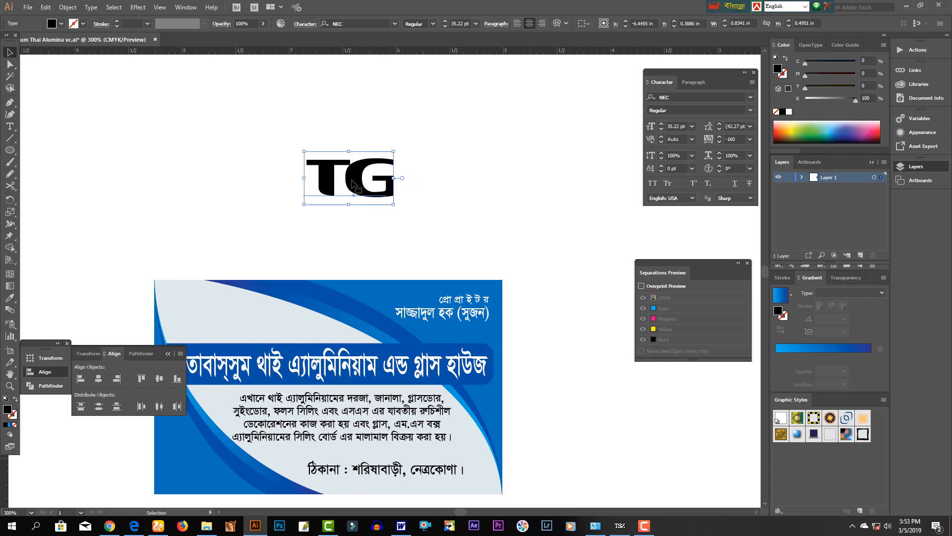
left_click(470, 172)
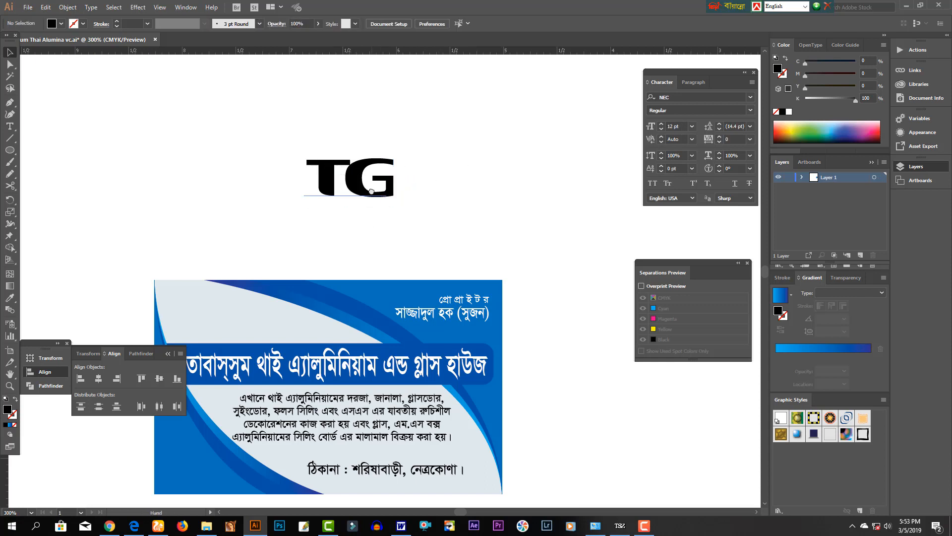
- Draw a hexagon about 1.17 in wide and 1.01 in high over the "TG" text
left_click_drag(369, 174, 419, 184)
left_click_drag(248, 222, 248, 222)
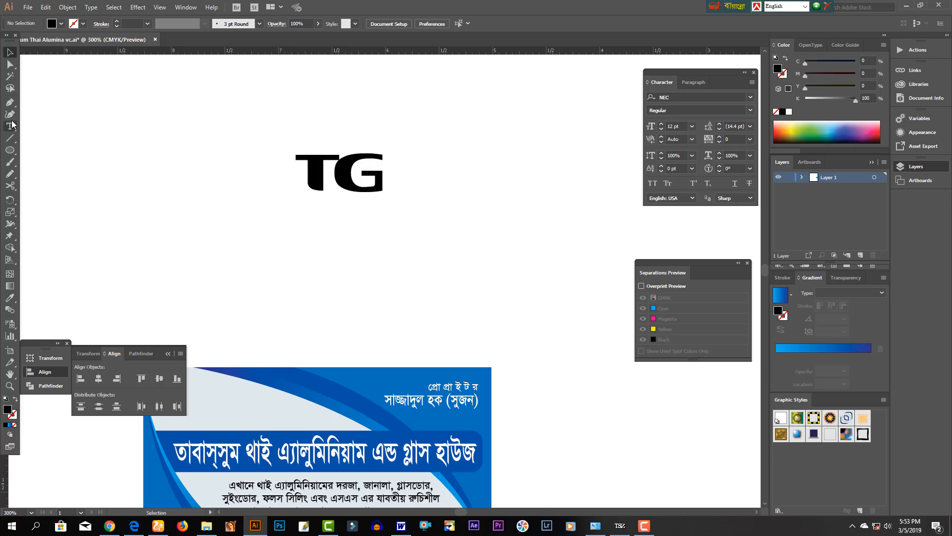
left_click(10, 150)
left_click_drag(18, 157, 44, 186)
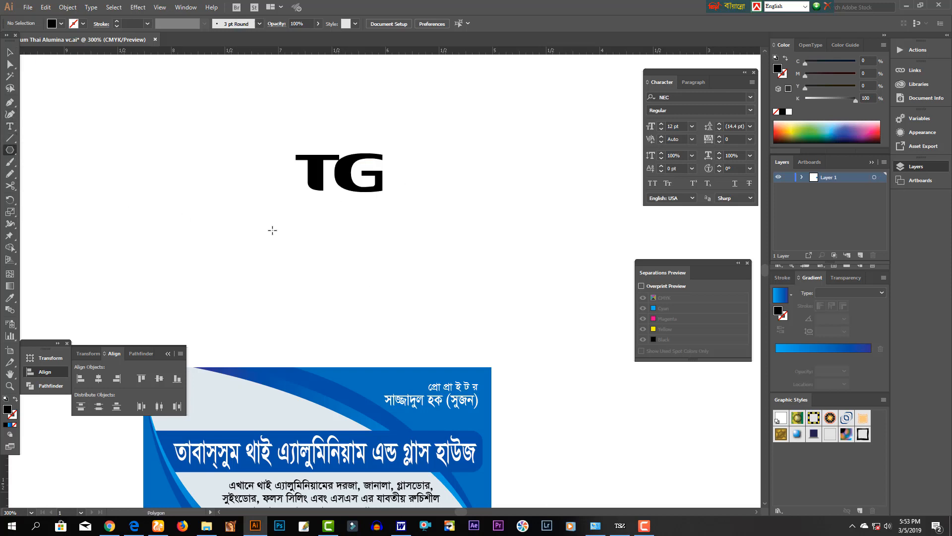
left_click_drag(347, 214, 386, 214)
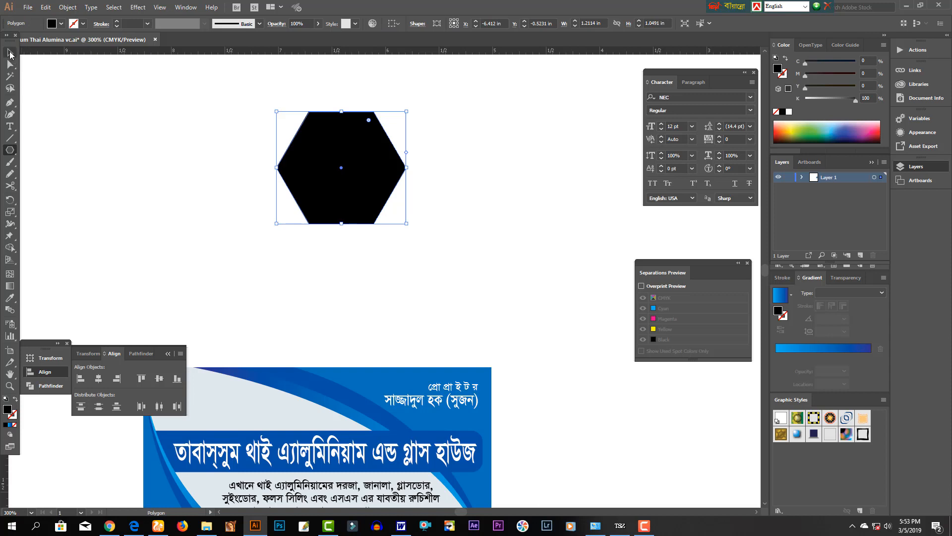
left_click(10, 52)
left_click_drag(342, 111, 365, 142)
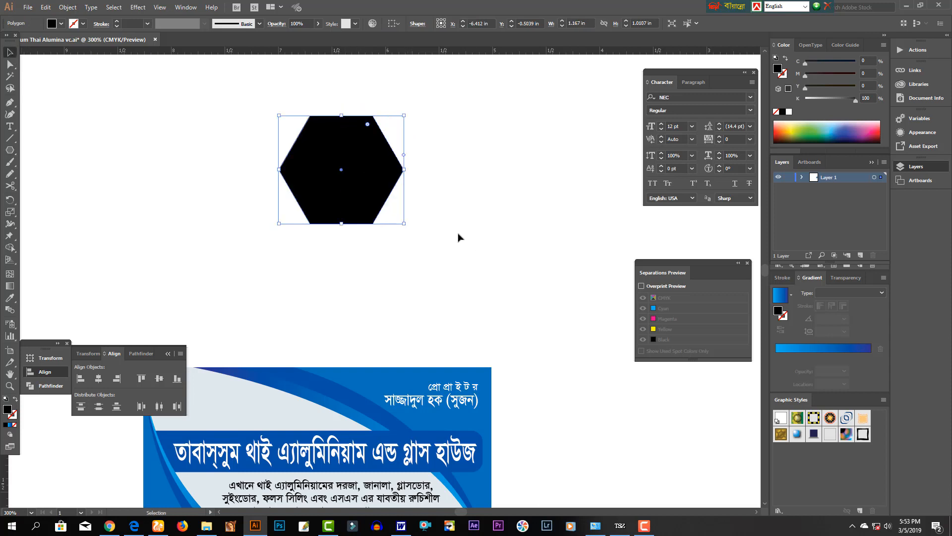
left_click(416, 210)
left_click_drag(386, 183, 387, 184)
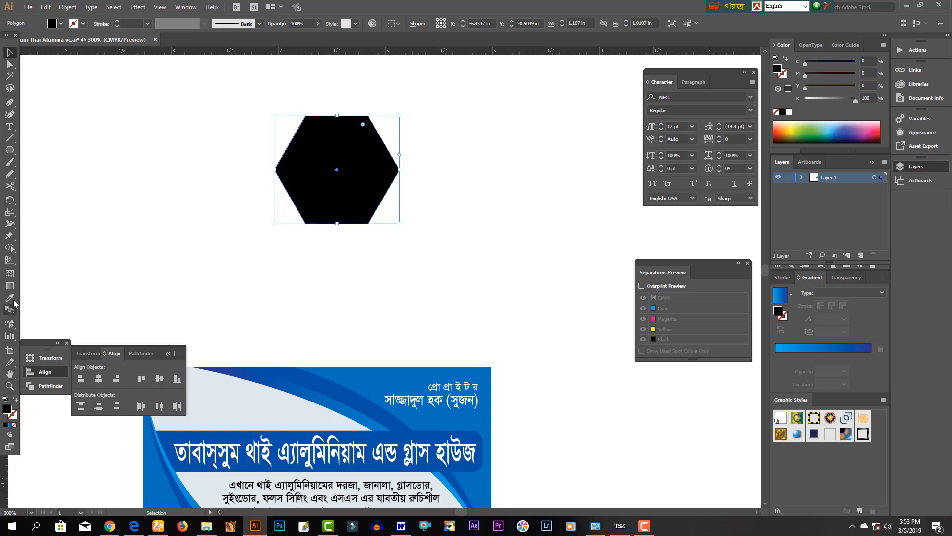
- Swap the hexagon's fill and stroke to make a 1 pt black outline, and nudge it to centre it around "TG"
left_click(15, 399)
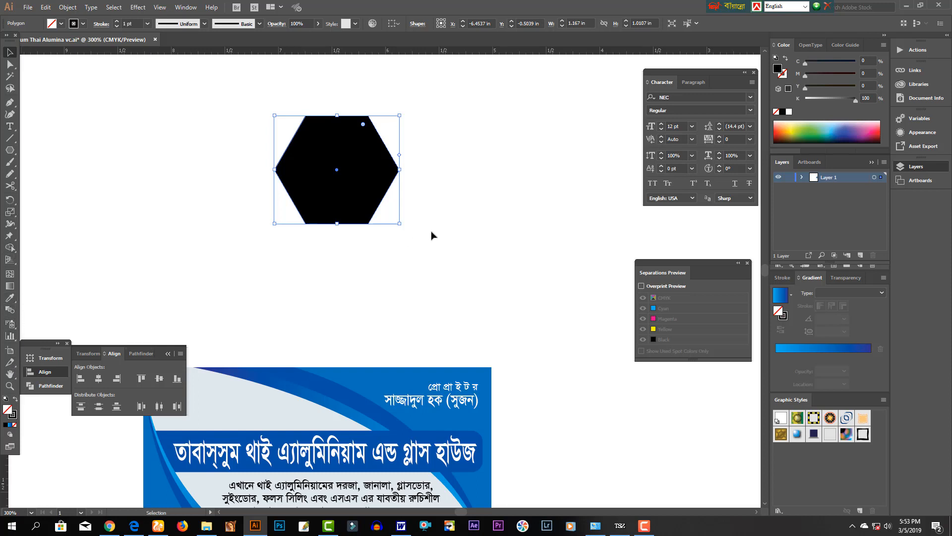
left_click(388, 175)
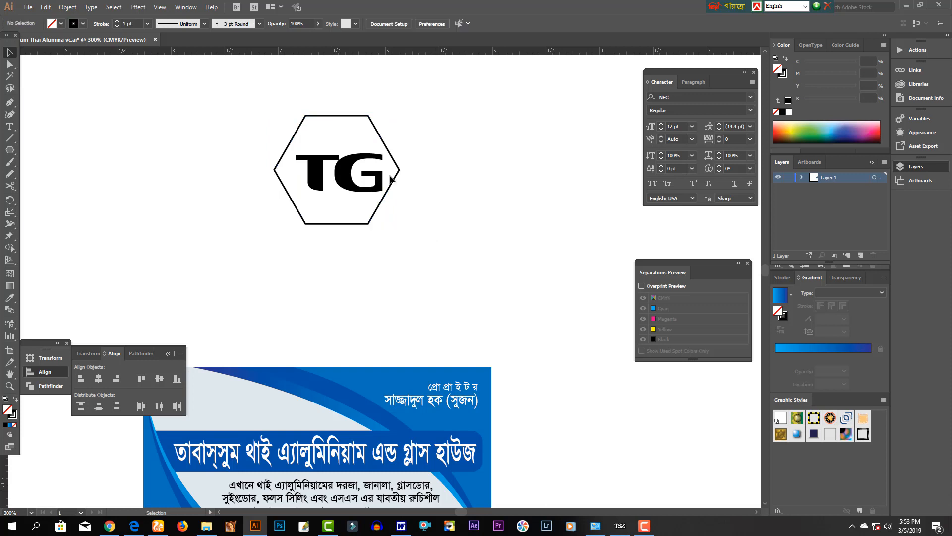
left_click_drag(396, 175, 398, 177)
left_click_drag(342, 117, 341, 120)
left_click(421, 207)
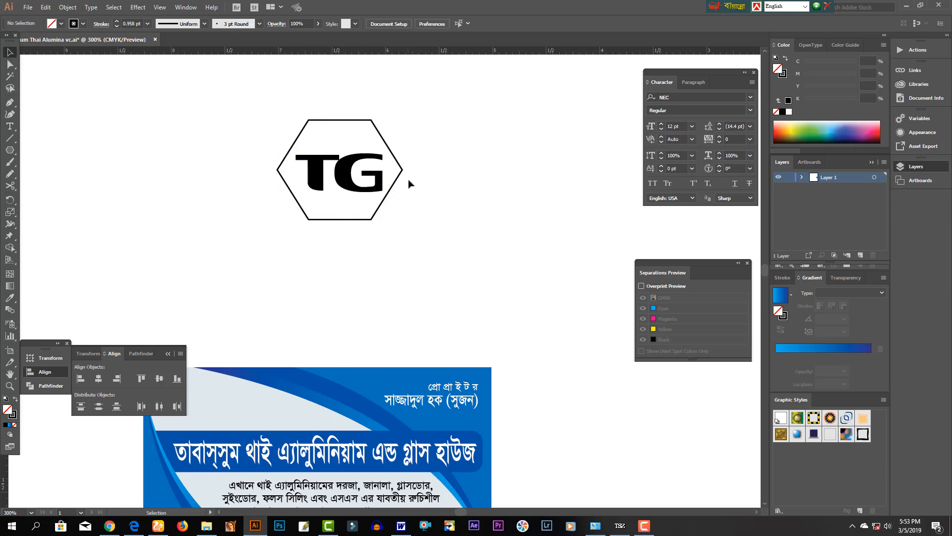
key("ctrl+z")
- Duplicate the hexagon in place and reduce the copy's height to about 0.74 in, keeping its width and centre
left_click(402, 172)
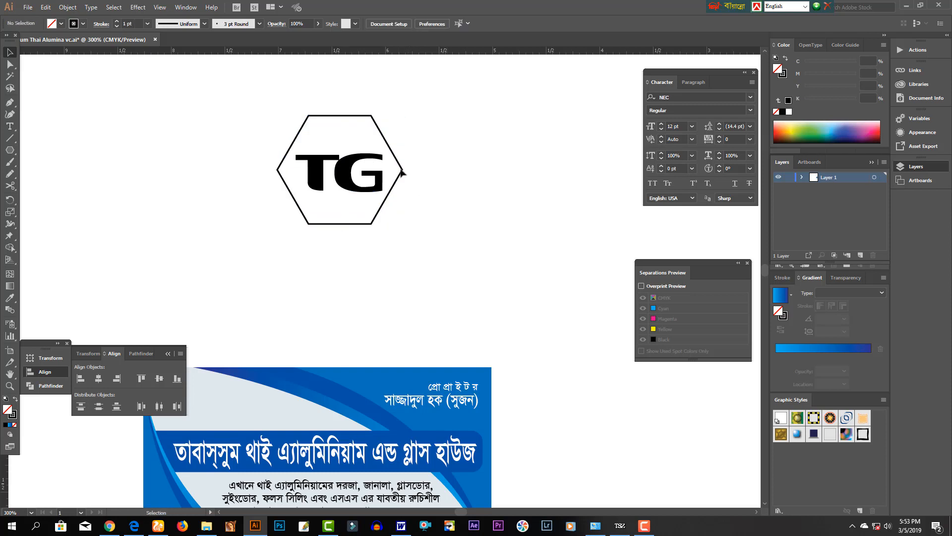
left_click_drag(397, 166, 418, 184)
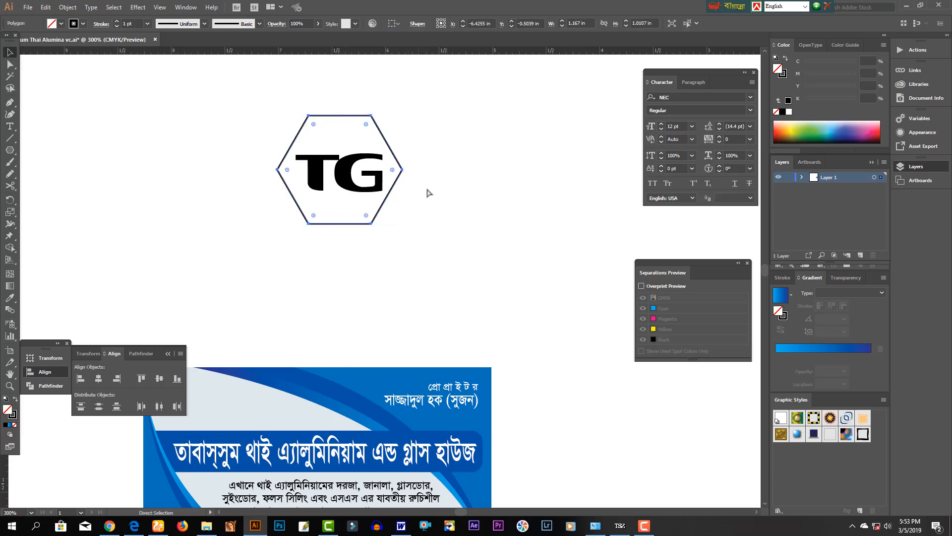
key("v")
left_click_drag(340, 117, 339, 130)
key("ctrl+z")
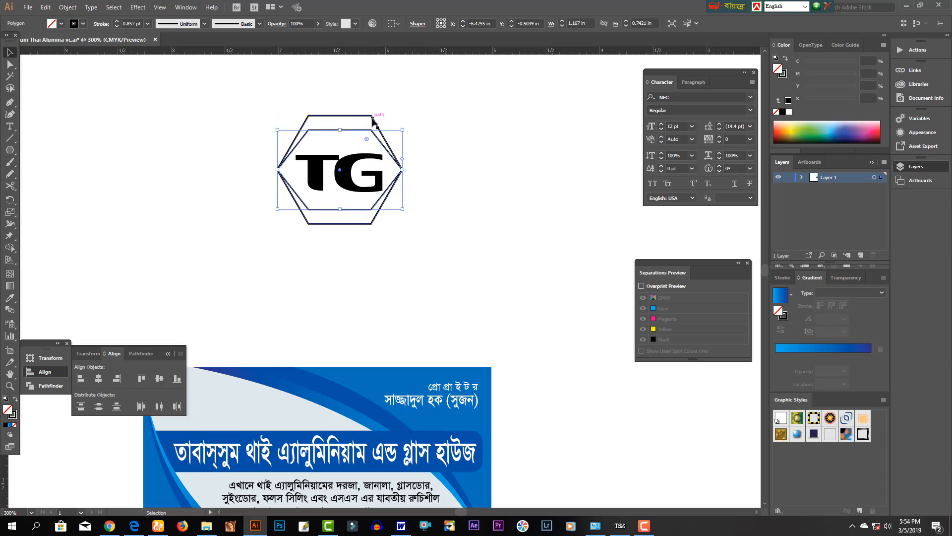
- Fill the outer hexagon with the blue linear gradient without a stroke, and send both hexagons behind the "TG" text
left_click(16, 399)
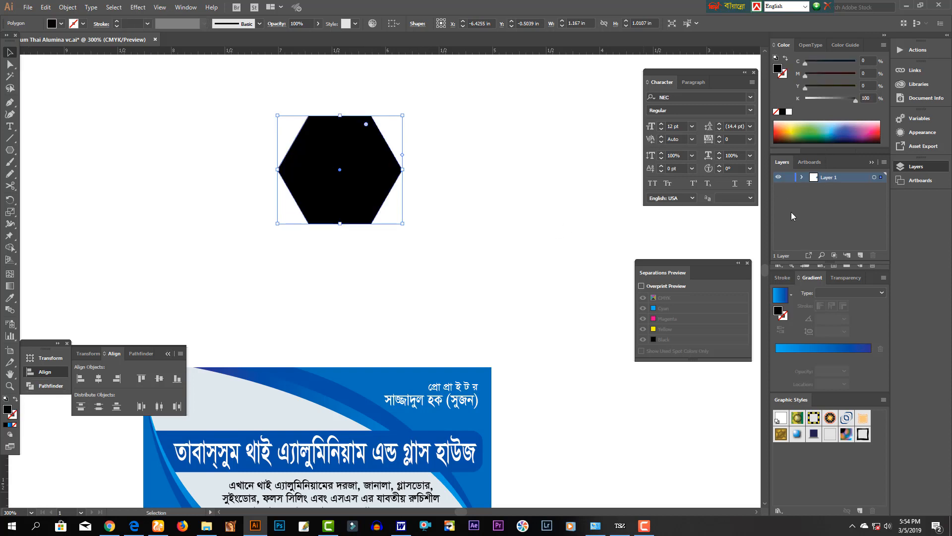
left_click(861, 350)
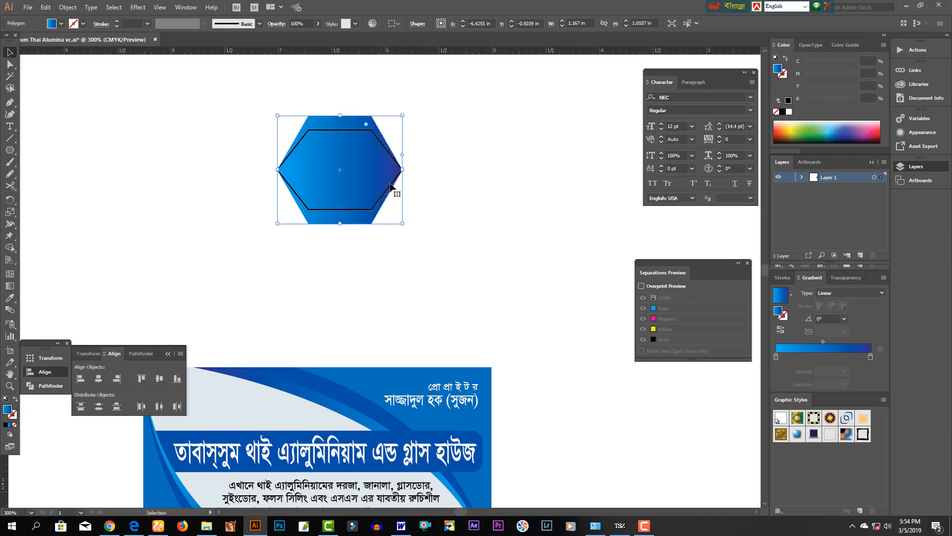
left_click_drag(431, 178, 397, 167)
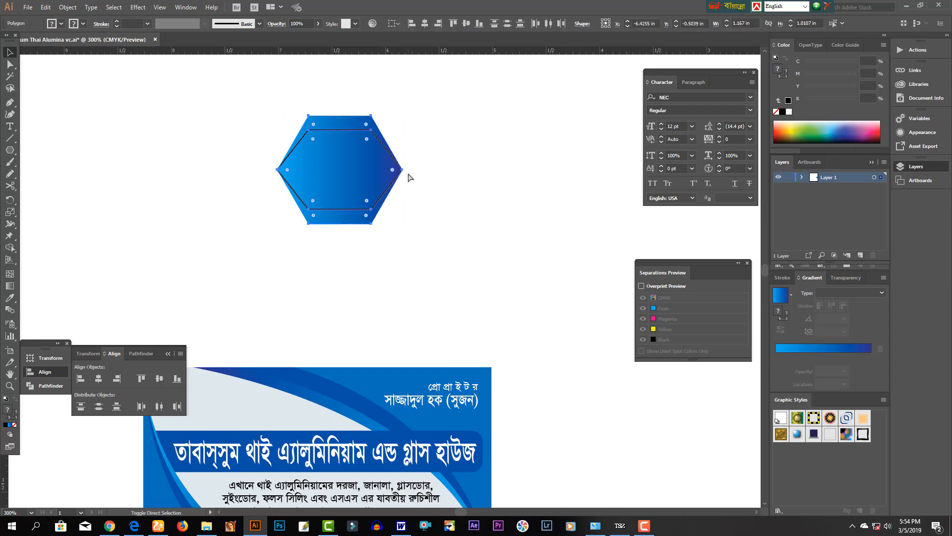
key("ctrl+shift+[")
left_click(410, 177)
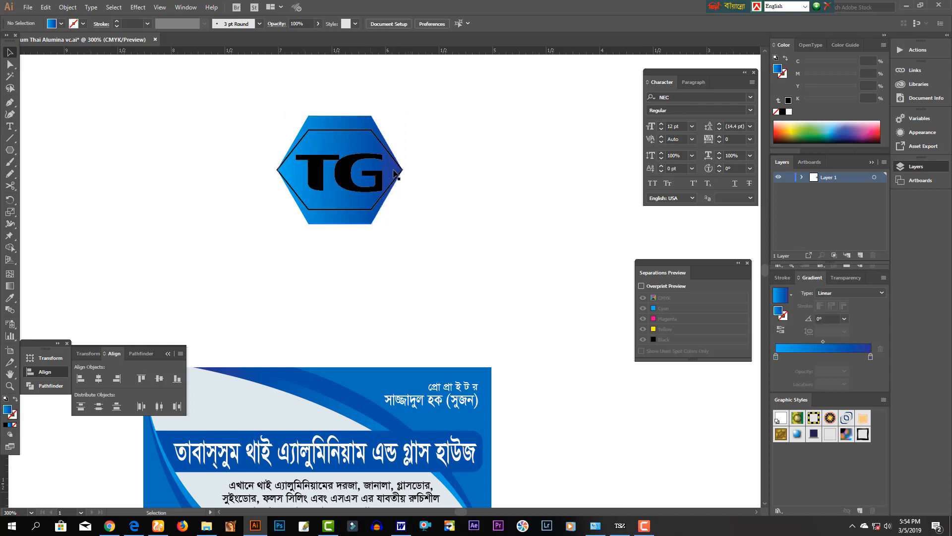
- Fill the inner hexagon white without a stroke, and narrow it slightly about its centre so the outer hexagon frames its side points
left_click(340, 208)
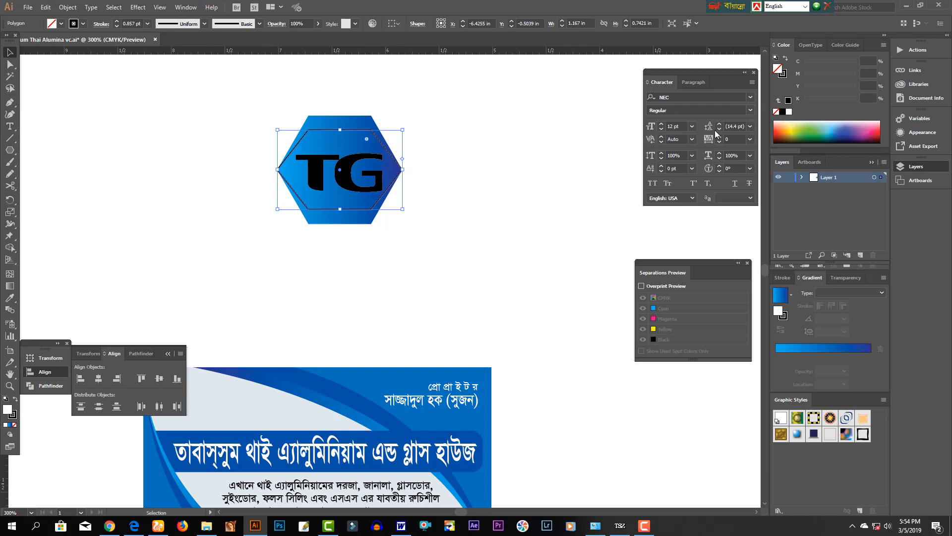
key("d")
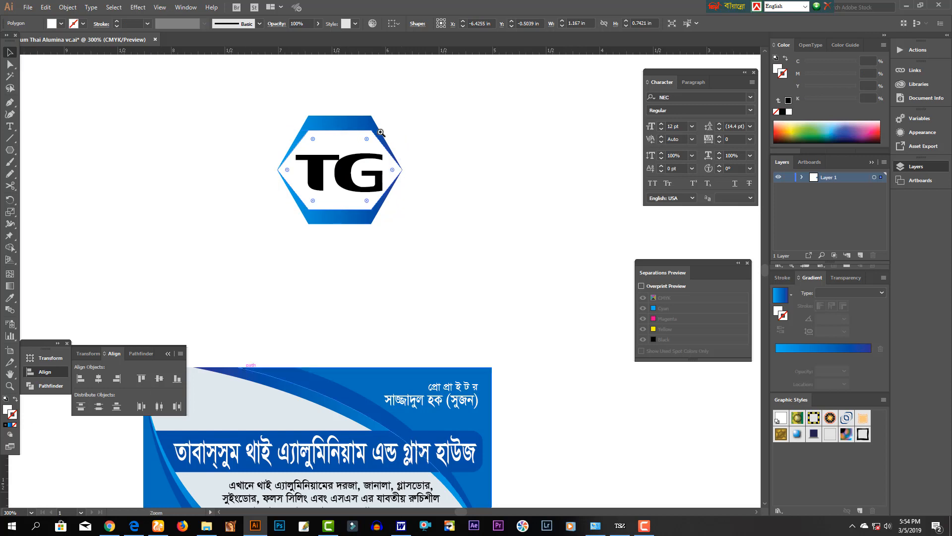
left_click_drag(313, 106, 405, 268)
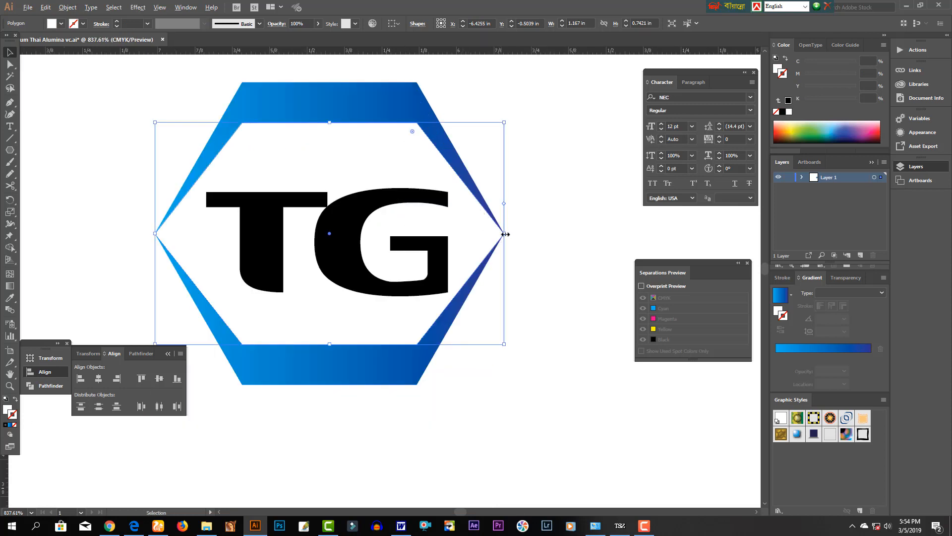
left_click_drag(506, 235, 497, 234)
left_click(535, 273)
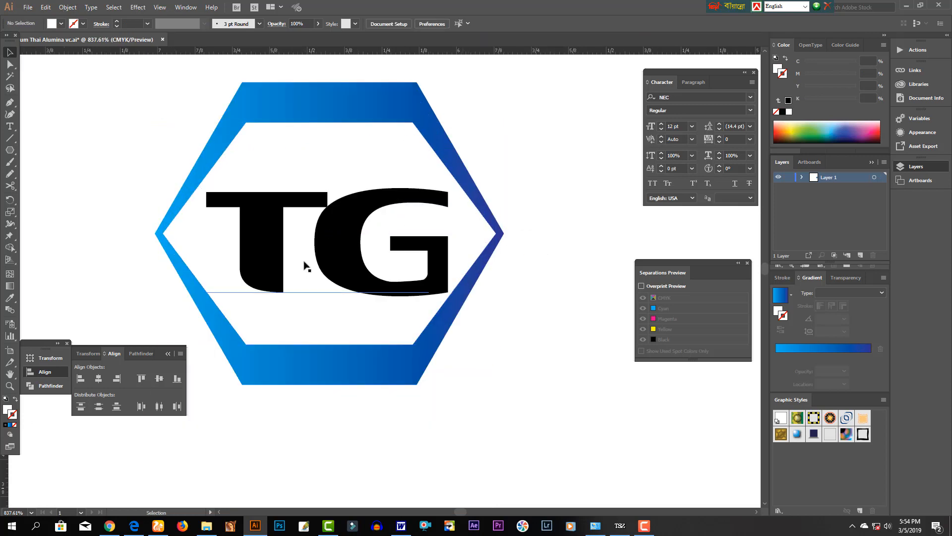
- Colour the letter "G" green (C100 M0 Y100 K0) and the letter "T" red (C0 M100 Y100 K0)
left_click(307, 266)
double_click(307, 266)
left_click_drag(308, 266, 432, 251)
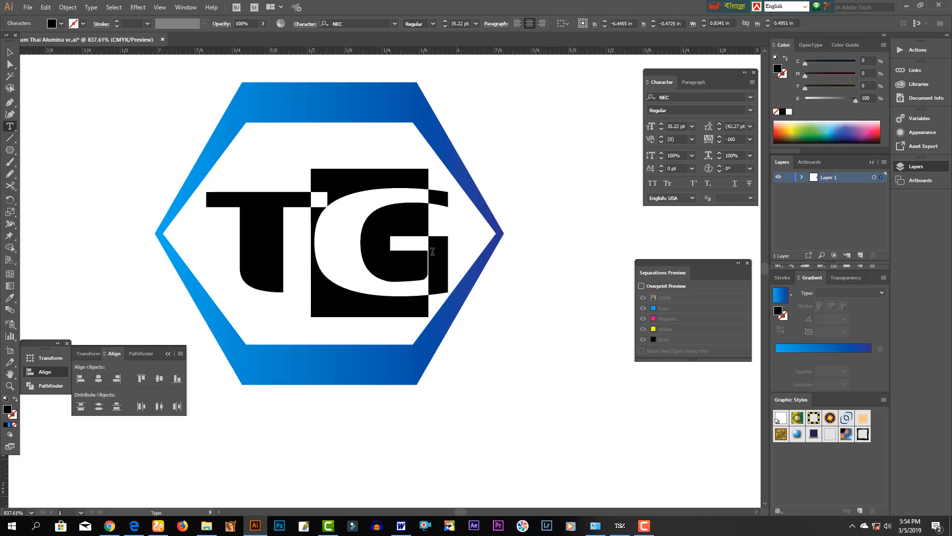
left_click(819, 120)
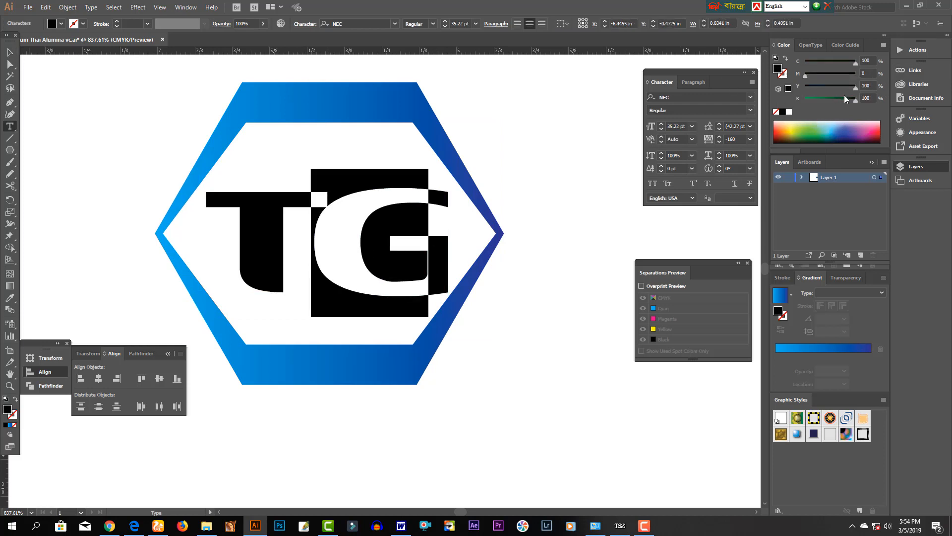
left_click_drag(782, 112, 782, 113)
left_click_drag(345, 245, 208, 243)
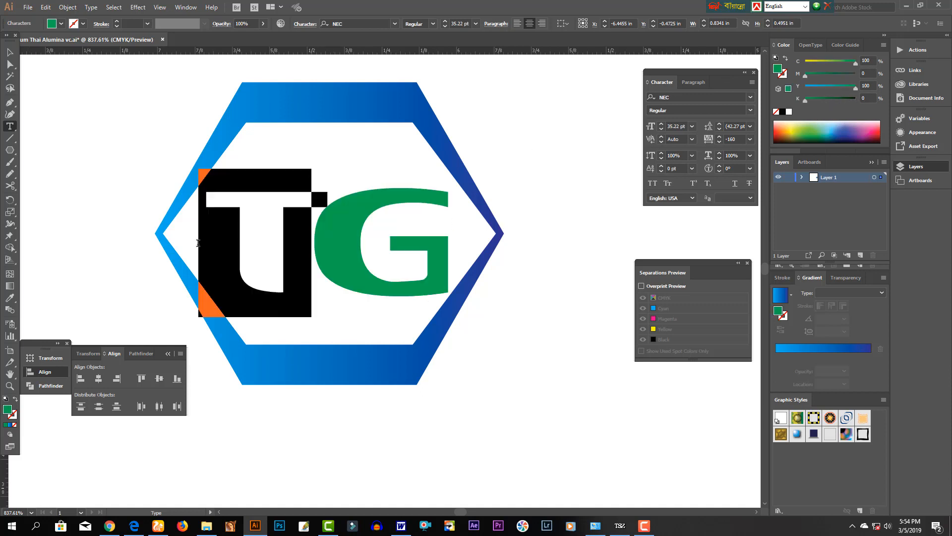
left_click_drag(843, 99, 863, 77)
left_click(548, 321, "ctrl")
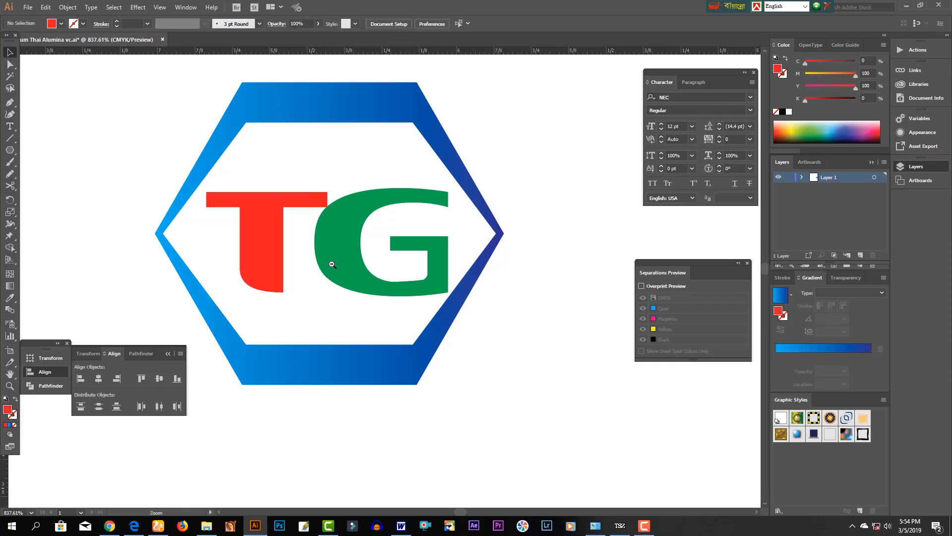
- Rotate both hexagons 90° so a point faces up, enlarge them to about 1.27 in wide, and position them around "TG"
left_click(328, 251, "ctrl+alt")
left_click(334, 254, "ctrl+alt")
left_click(430, 274, "ctrl+alt")
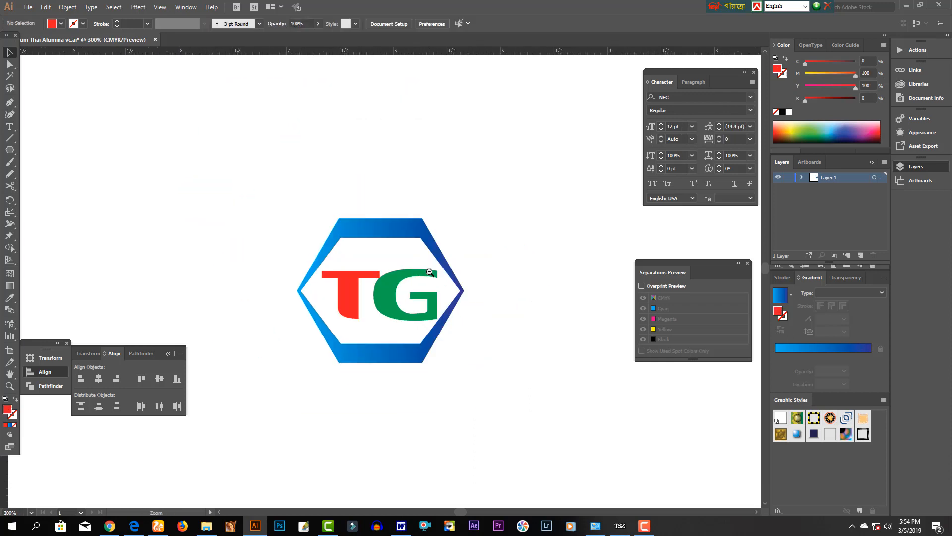
left_click(431, 273, "ctrl+alt")
left_click_drag(465, 290, 460, 237)
left_click_drag(389, 329, 428, 255)
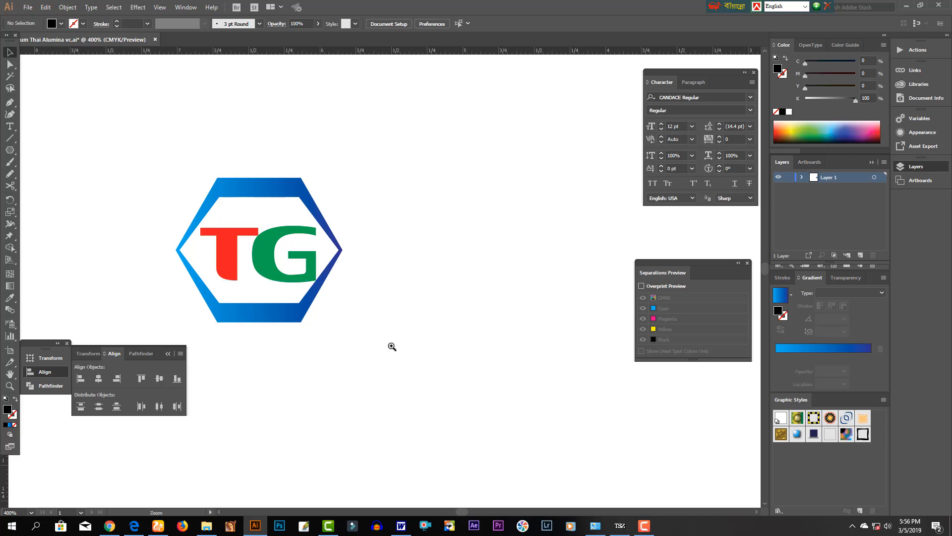
left_click(396, 334, "ctrl+alt")
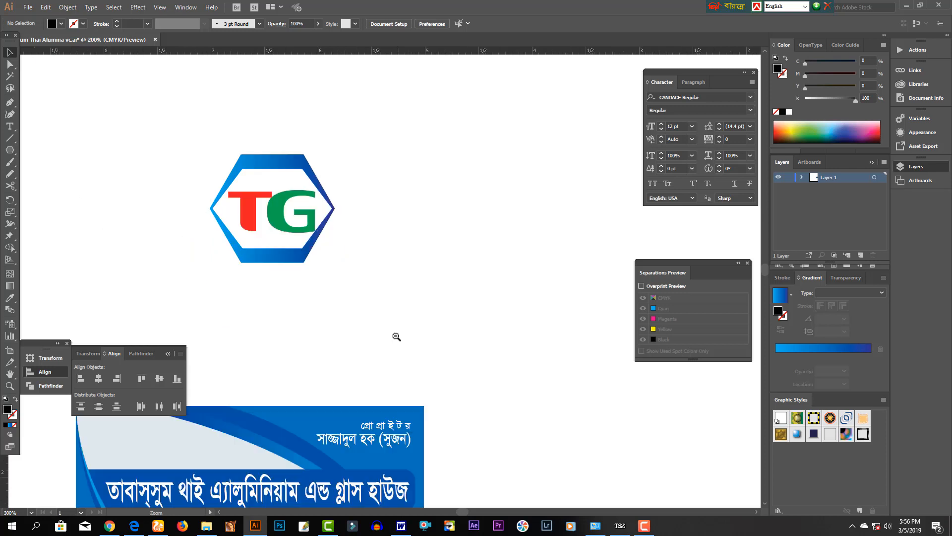
left_click(353, 293, "ctrl+alt")
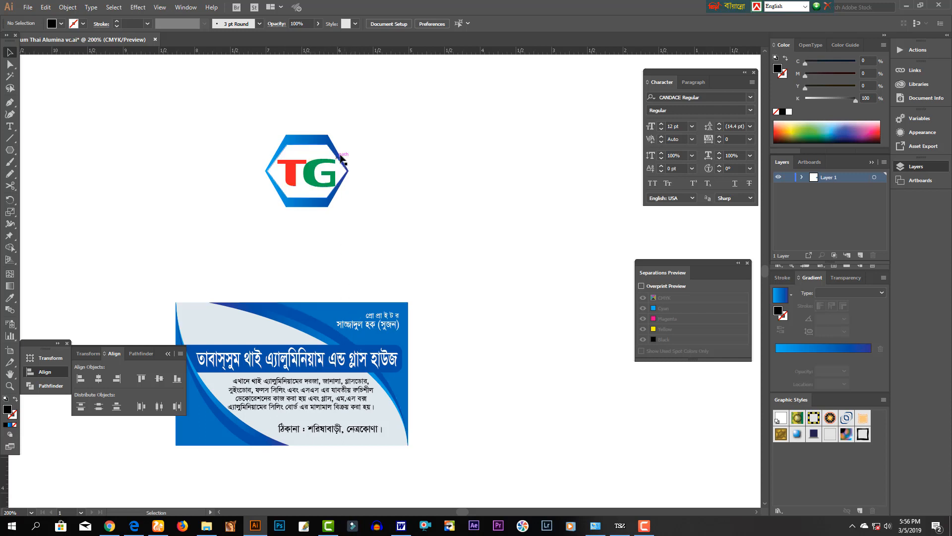
left_click_drag(330, 149, 307, 234)
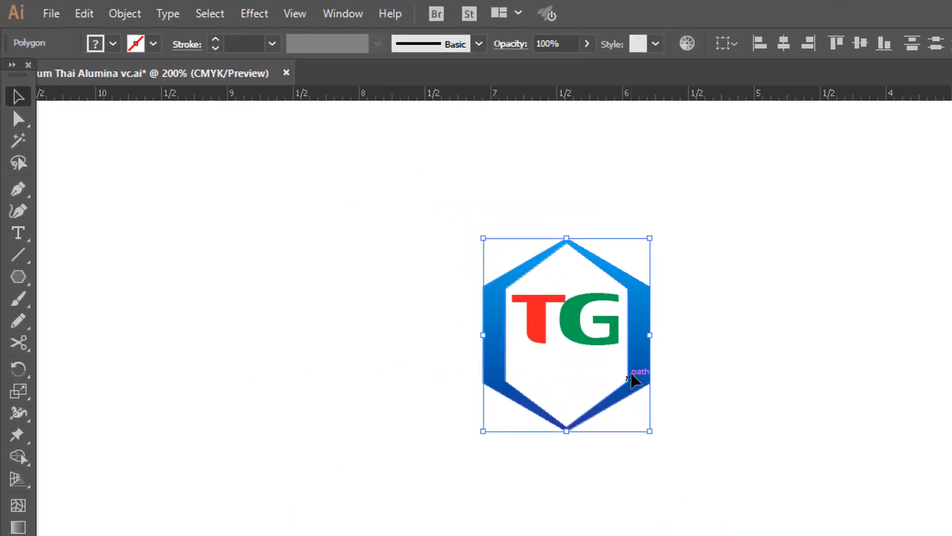
left_click_drag(632, 379, 632, 369)
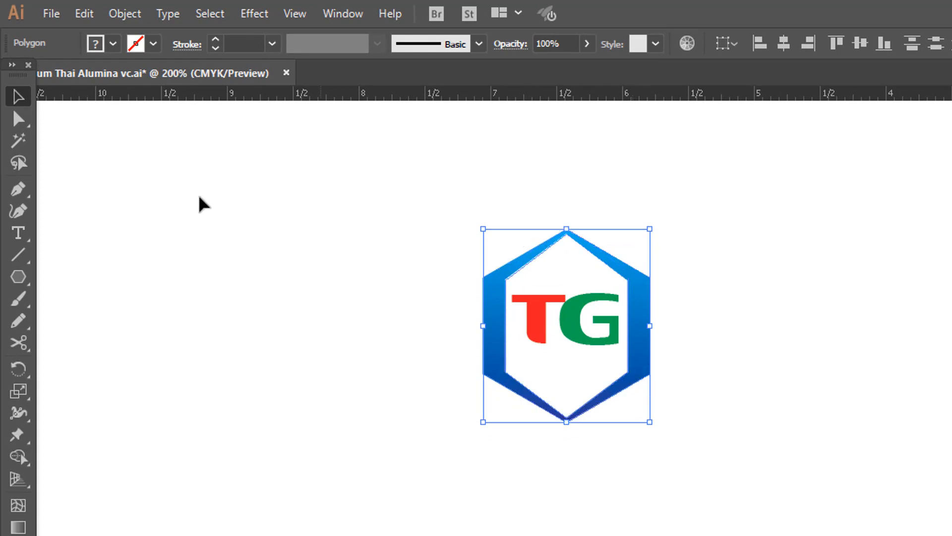
- Move the lowest anchor points of both hexagons straight up to the base of "TG", forming a house shape with an inward notch
left_click(19, 120)
left_click_drag(580, 448, 545, 396)
key("shift+Up")
key("shift+Up")
key("shift+Up")
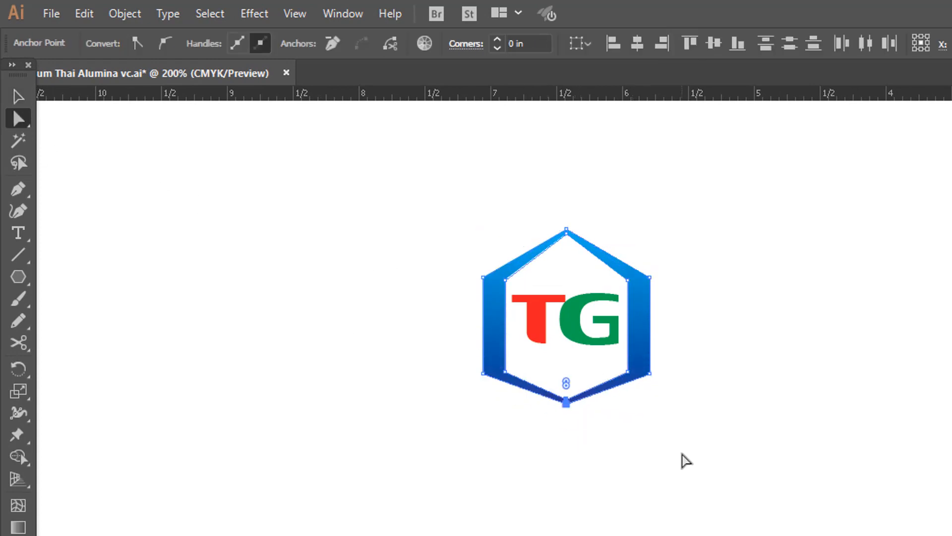
key("shift+Up")
key("shift+Up")
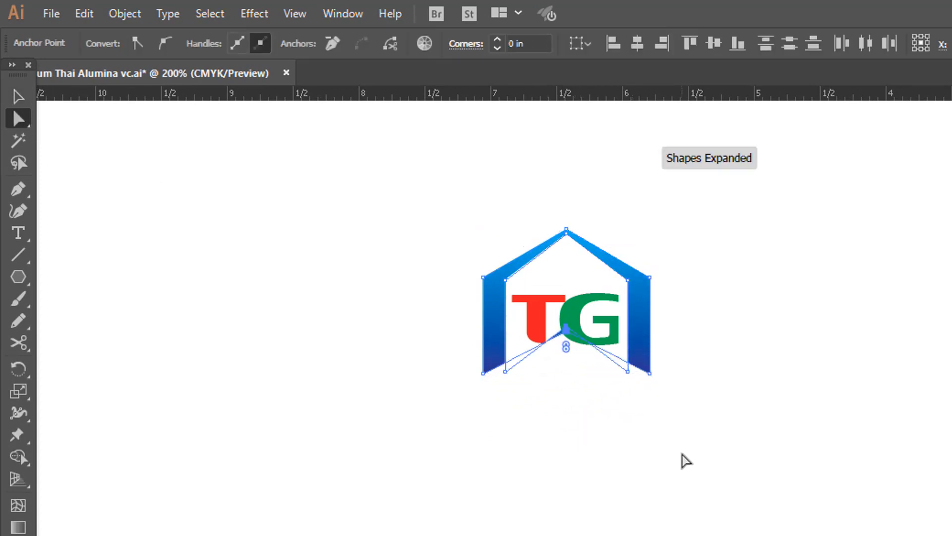
left_click(18, 97)
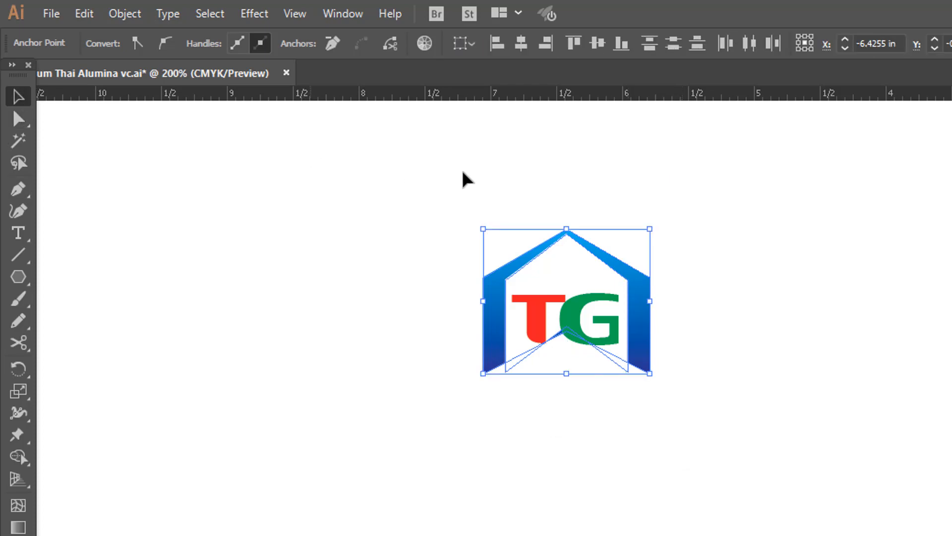
left_click_drag(506, 172, 626, 263)
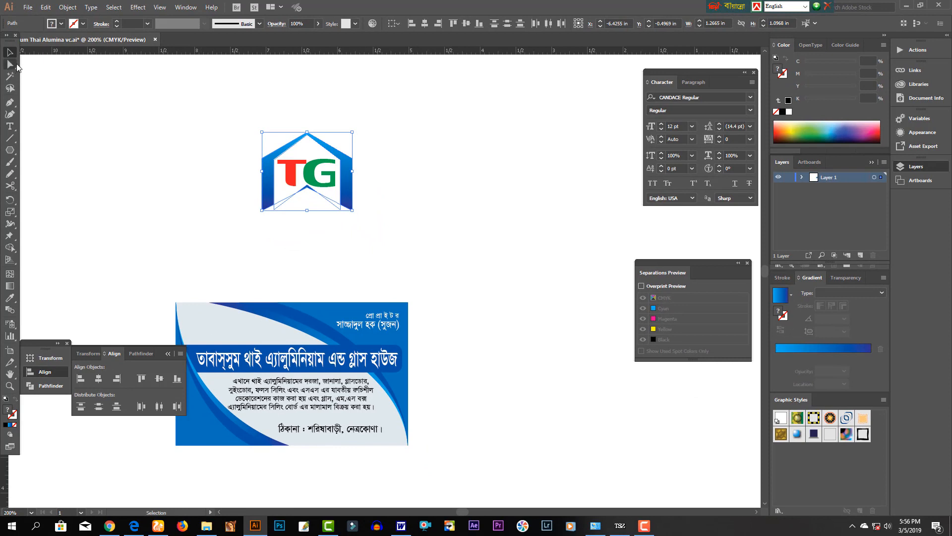
- Lower the notch anchor points of both house shapes slightly to leave a gap beneath "TG"
left_click(9, 64)
left_click(321, 195)
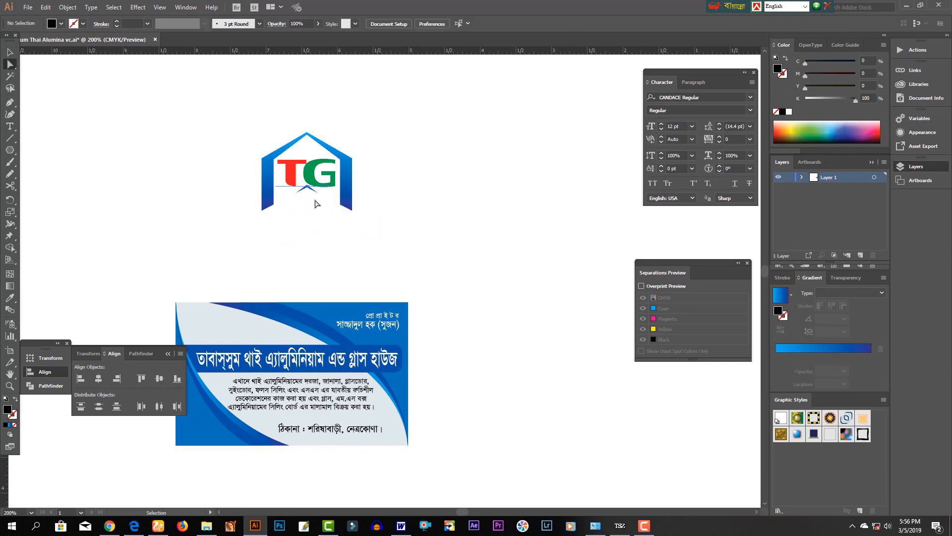
left_click_drag(299, 180, 321, 205)
key("Down")
key("Down")
key("Down")
key("Down")
key("Down")
key("Down")
key("Down")
key("Down")
key("Down")
key("Down")
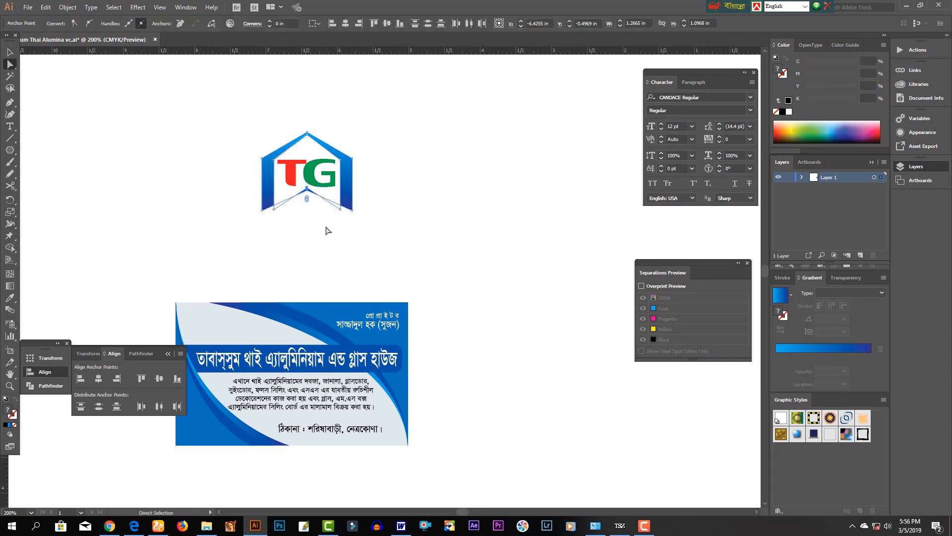
left_click(336, 225)
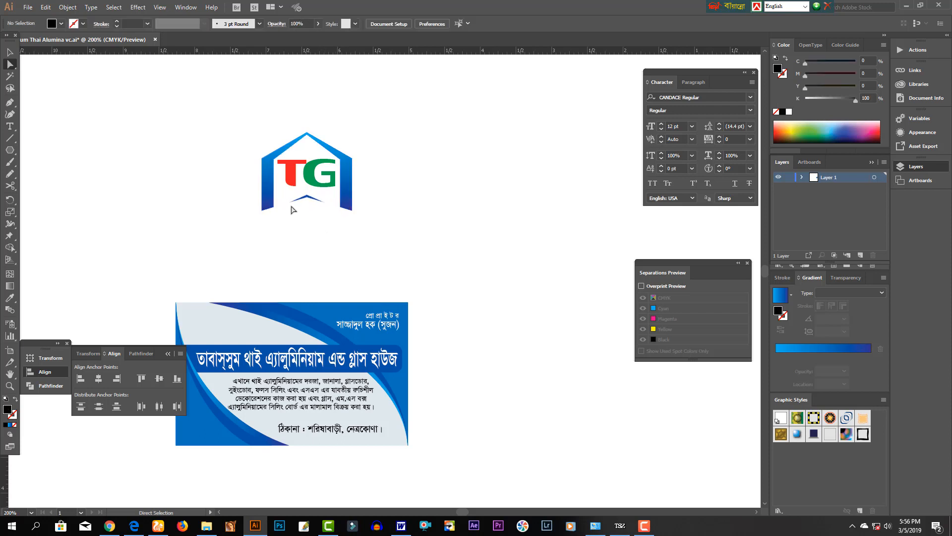
- Lower the outer house shape's two bottom corners slightly, and nudge the notch up so the white shape covers the blue chevron
left_click_drag(265, 212, 269, 220)
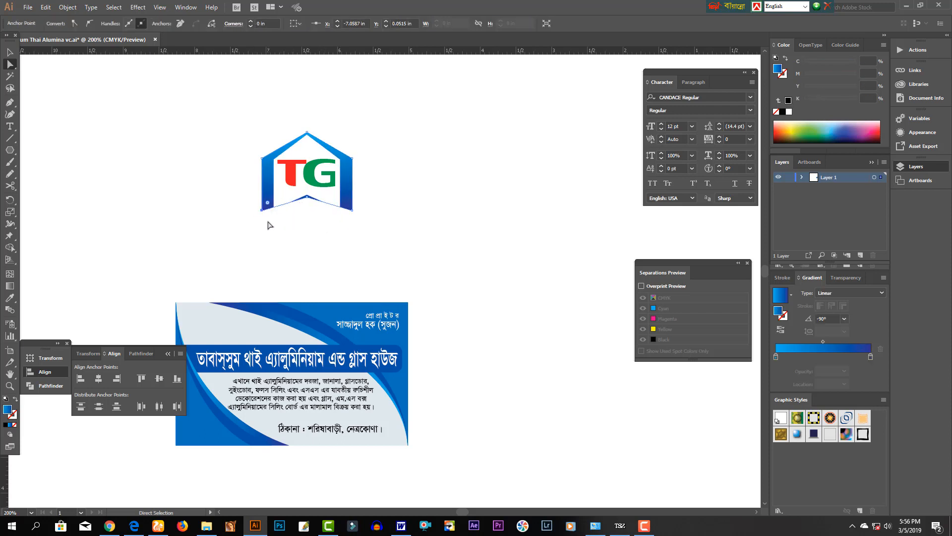
left_click_drag(360, 217, 351, 205)
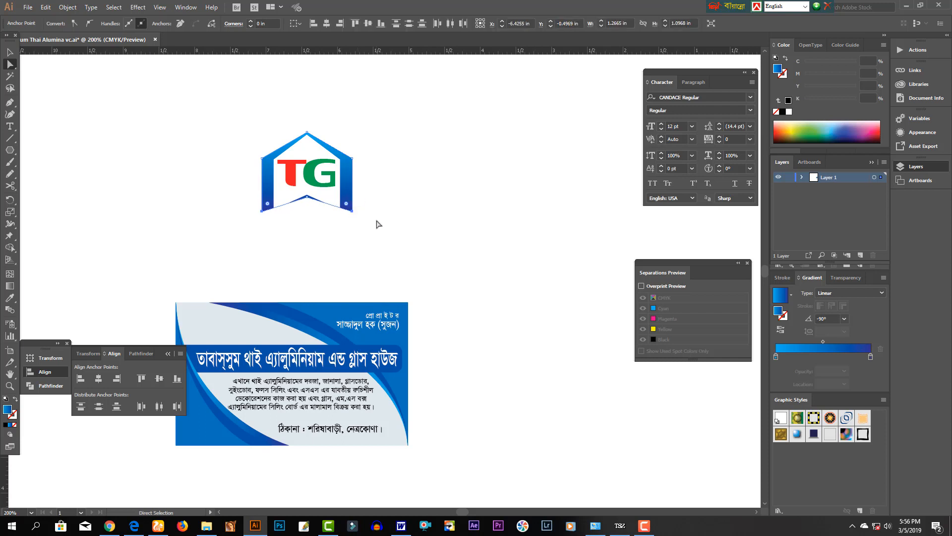
key("Down")
key("Down")
key("Down")
key("Down")
left_click(307, 196, "shift")
key("Up")
key("Up")
key("Up")
left_click(399, 221)
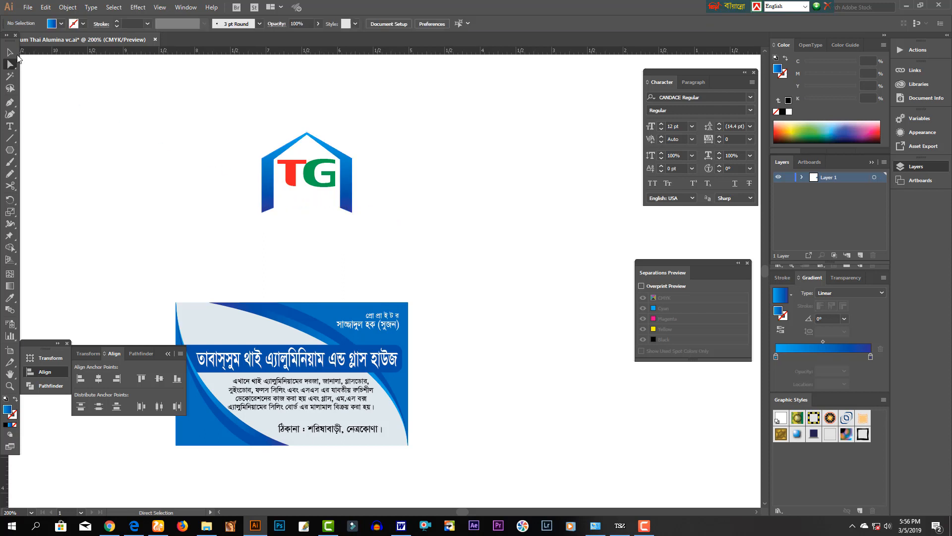
- Stretch the "TG" text taller to 44.51 pt with 79.14% horizontal scale, keeping its width
left_click(10, 52)
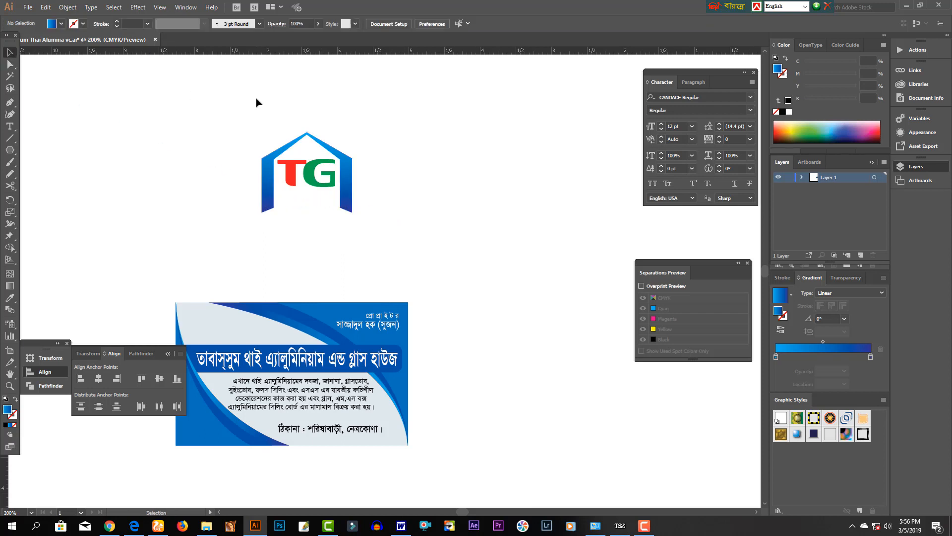
left_click(313, 177)
left_click(399, 217)
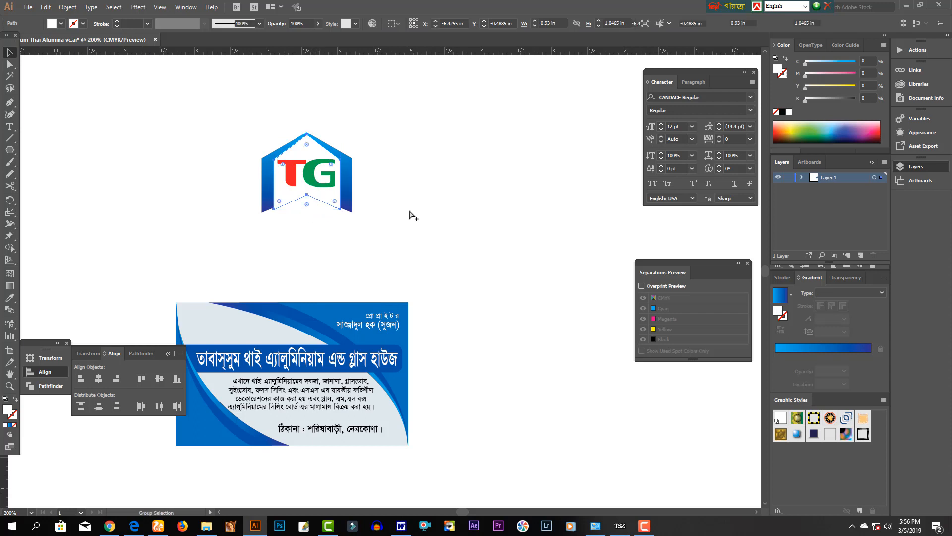
left_click_drag(312, 181, 312, 203)
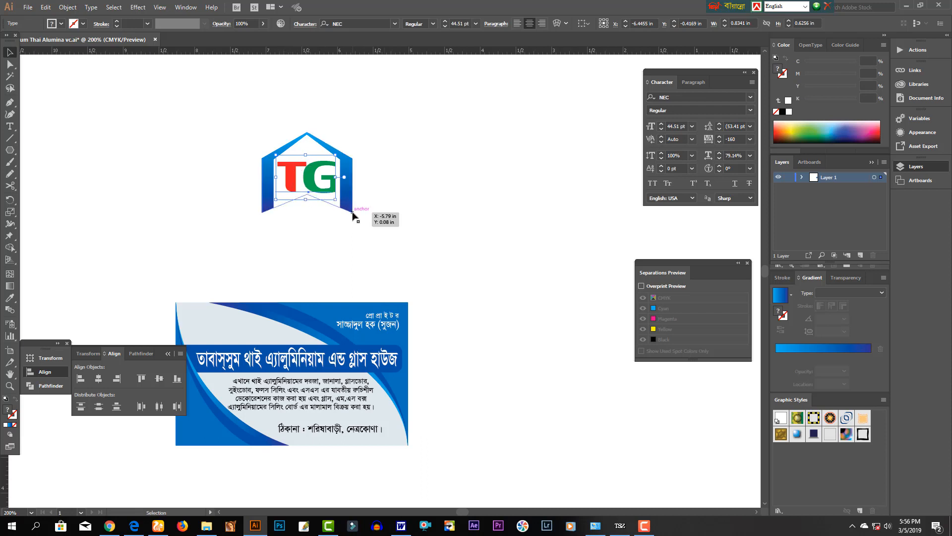
- Group the logo parts, reduce the group to about 0.48 by 0.43 in, and place it above the shop name on the card
left_click_drag(411, 221, 232, 132)
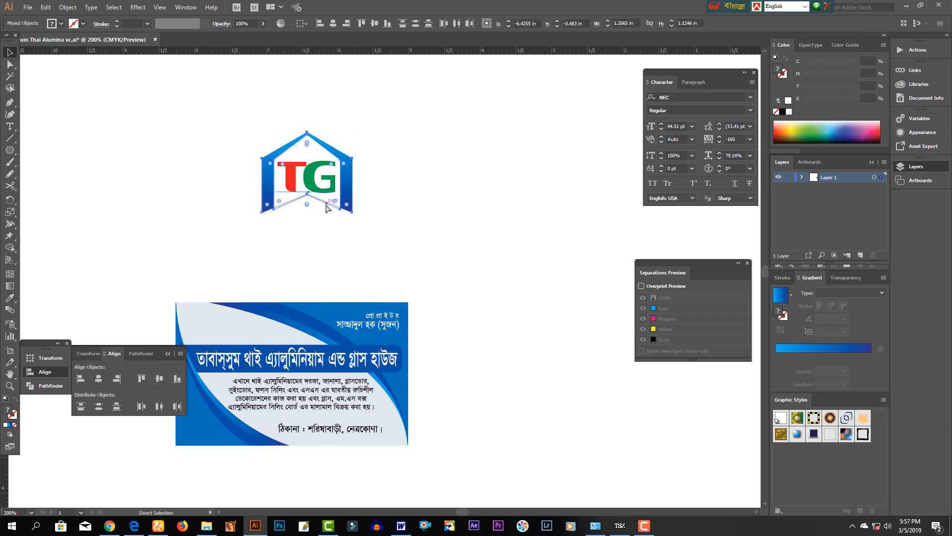
key("ctrl+g")
left_click_drag(307, 132, 223, 333)
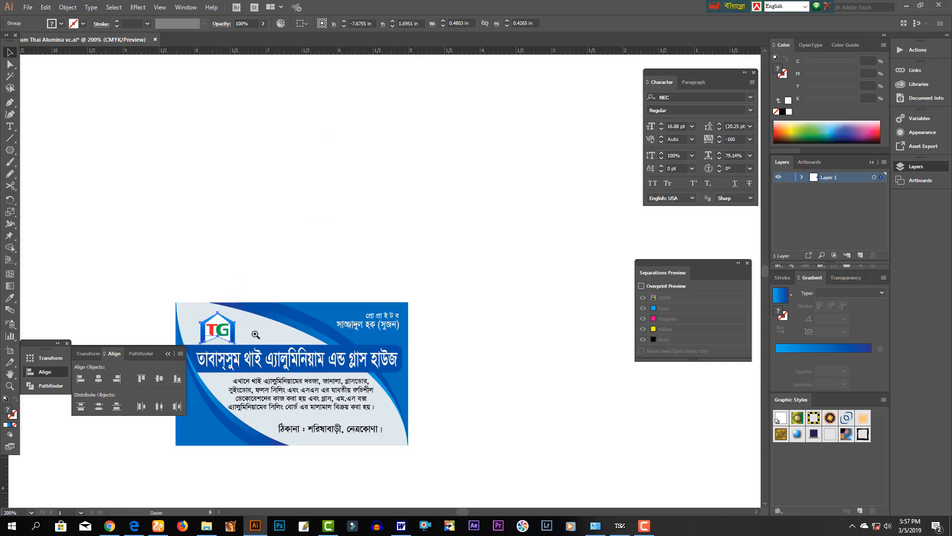
- Shrink the logo on the card a little more and nudge it upward in the light area above the shop name
left_click_drag(272, 273, 274, 194)
left_click_drag(208, 188, 349, 323)
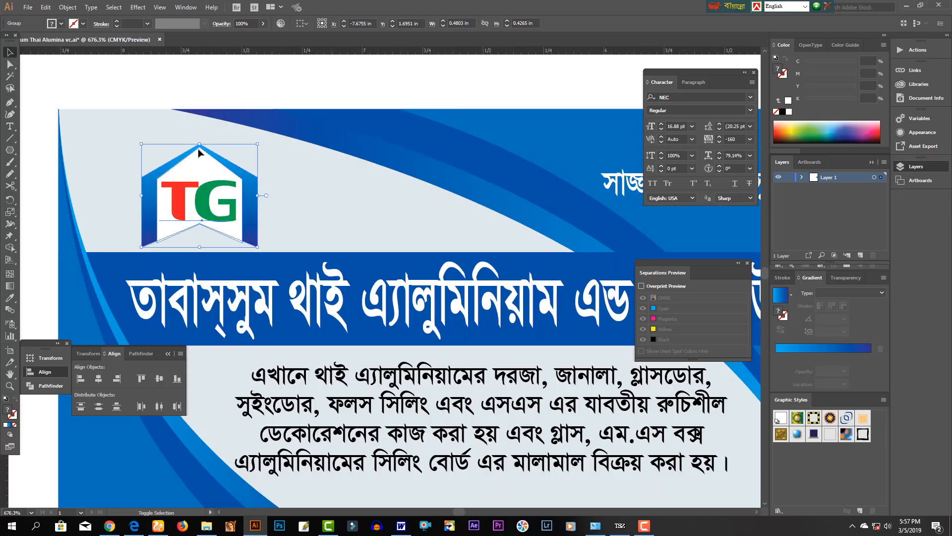
left_click_drag(200, 145, 201, 159)
left_click_drag(213, 210, 213, 205)
- Hide the panels to show the whole card, and save the document
left_click(345, 230, "alt")
left_click(410, 284, "alt")
key("Tab")
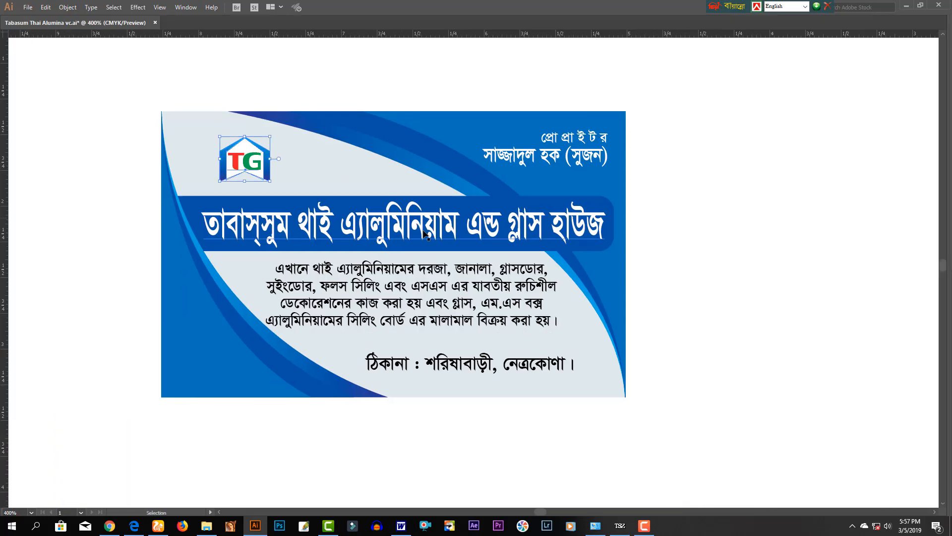
left_click(634, 299, "alt")
left_click_drag(540, 312, 577, 334)
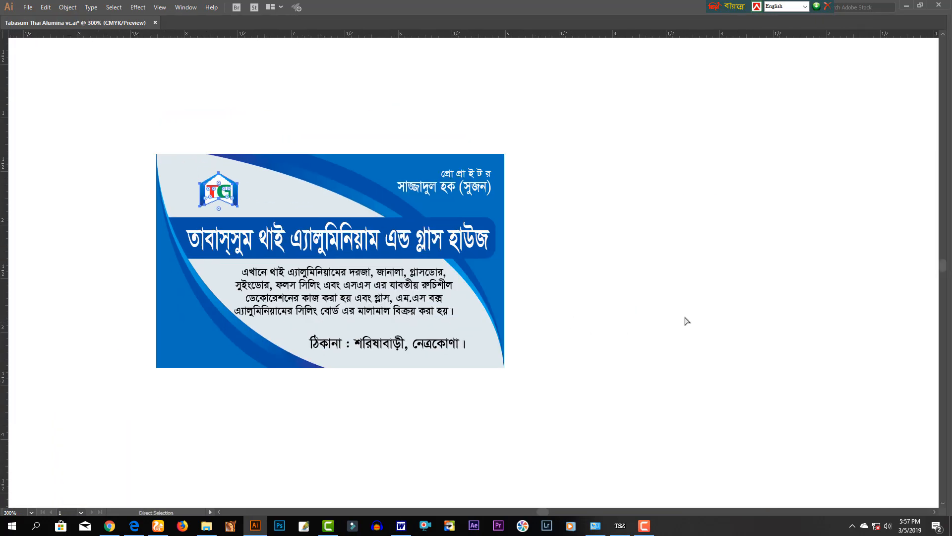
key("ctrl+s")
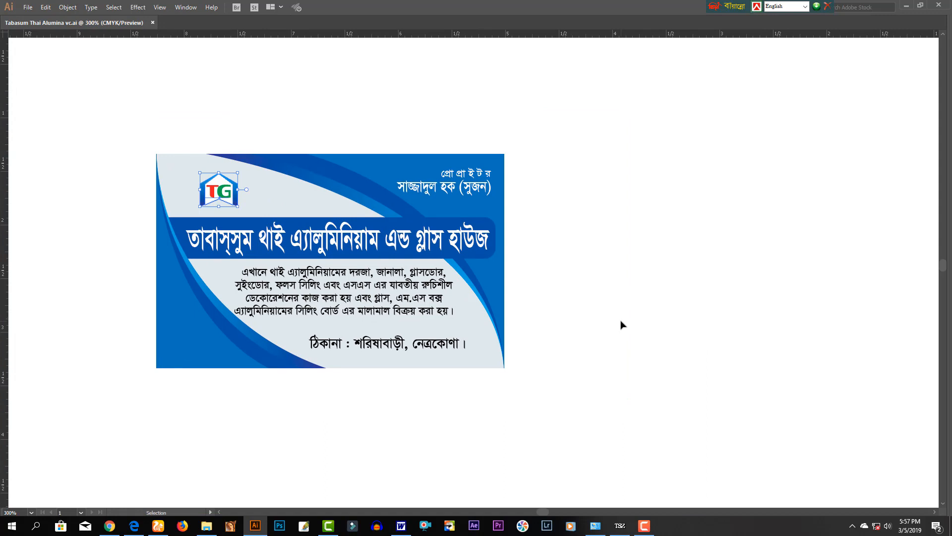